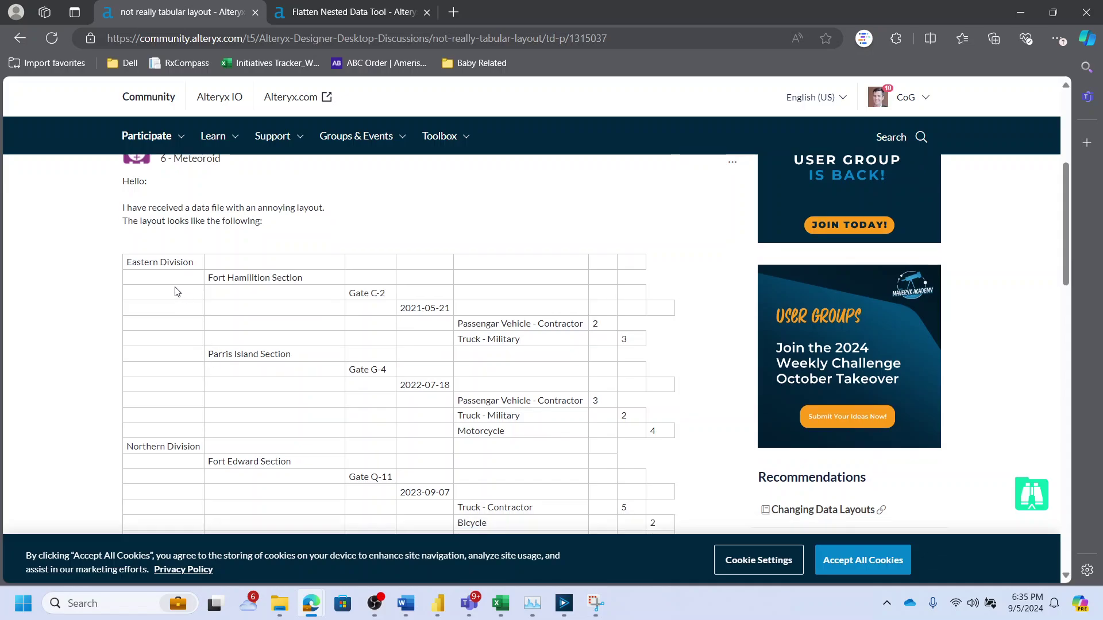
Review the nested table in the "not really tabular layout" forum post and open the Flatten Nested Data Tool page
scroll(151, 260, down, 6)
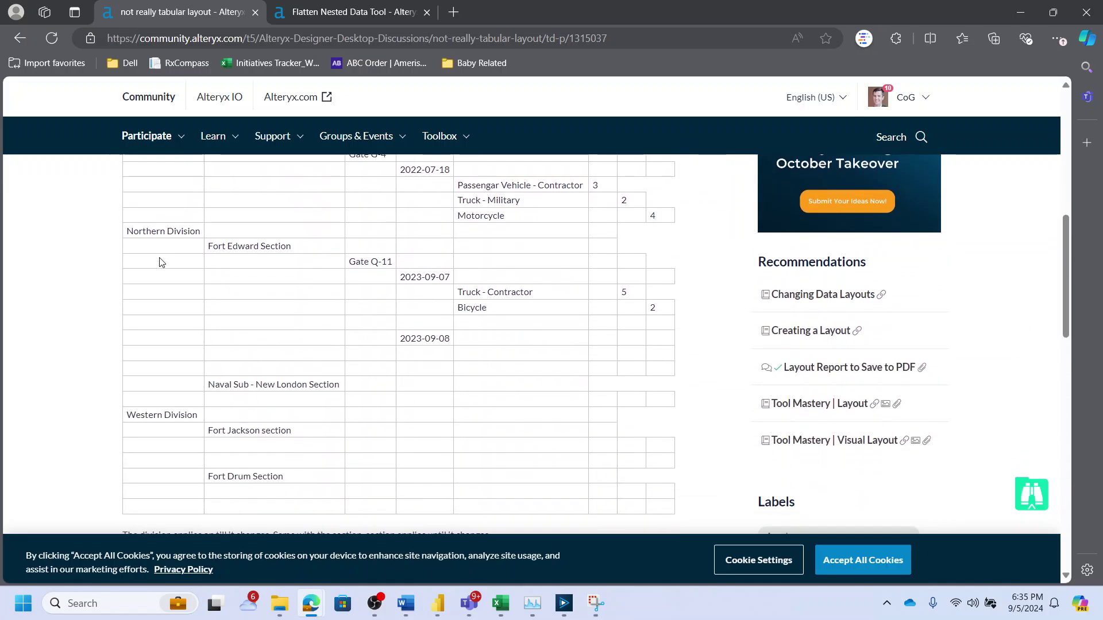
scroll(214, 281, up, 6)
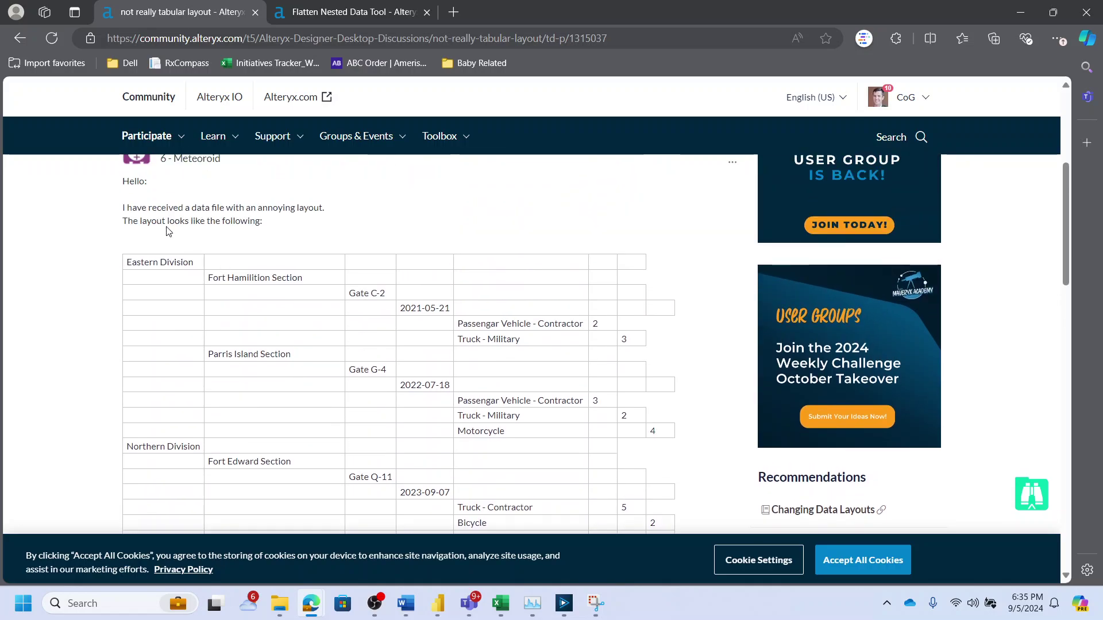
scroll(216, 330, down, 6)
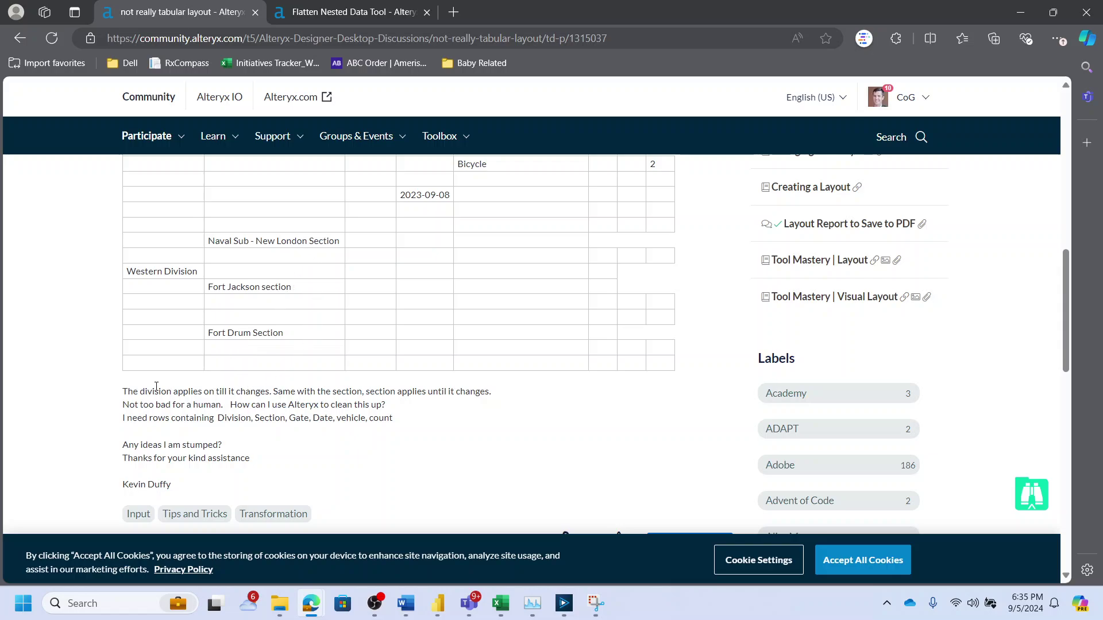
scroll(259, 354, up, 9)
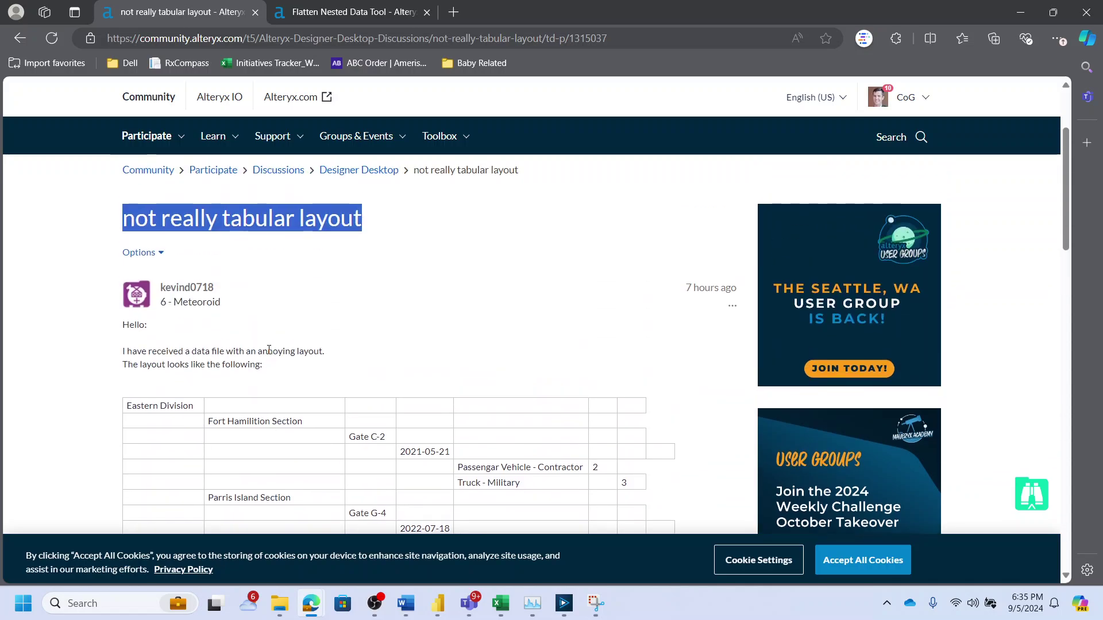
scroll(258, 360, down, 3)
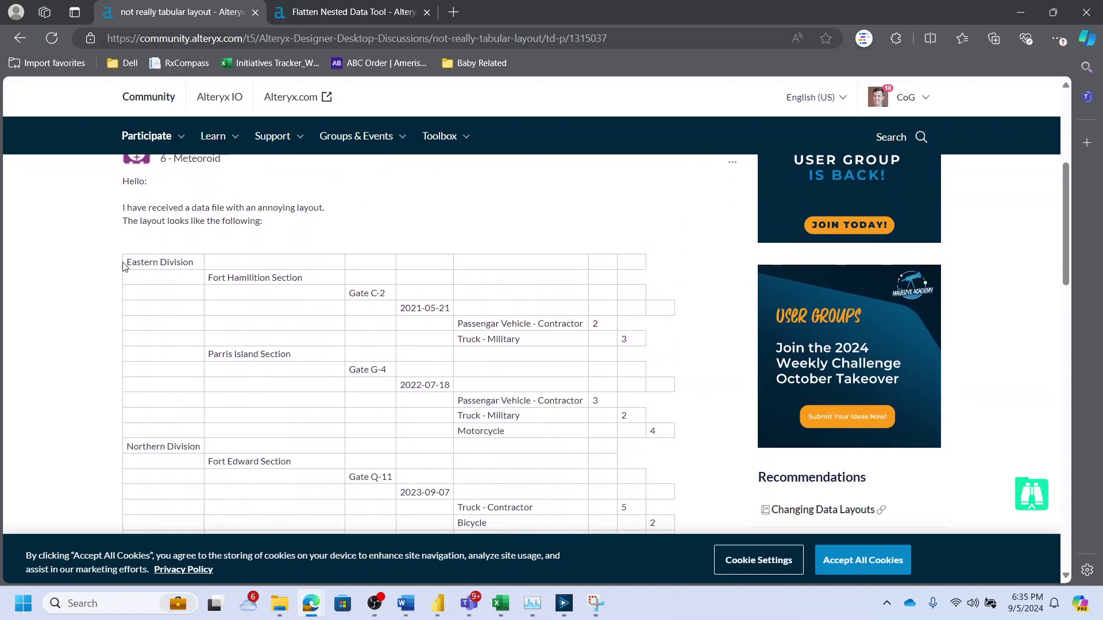
drag(127, 268, 503, 430)
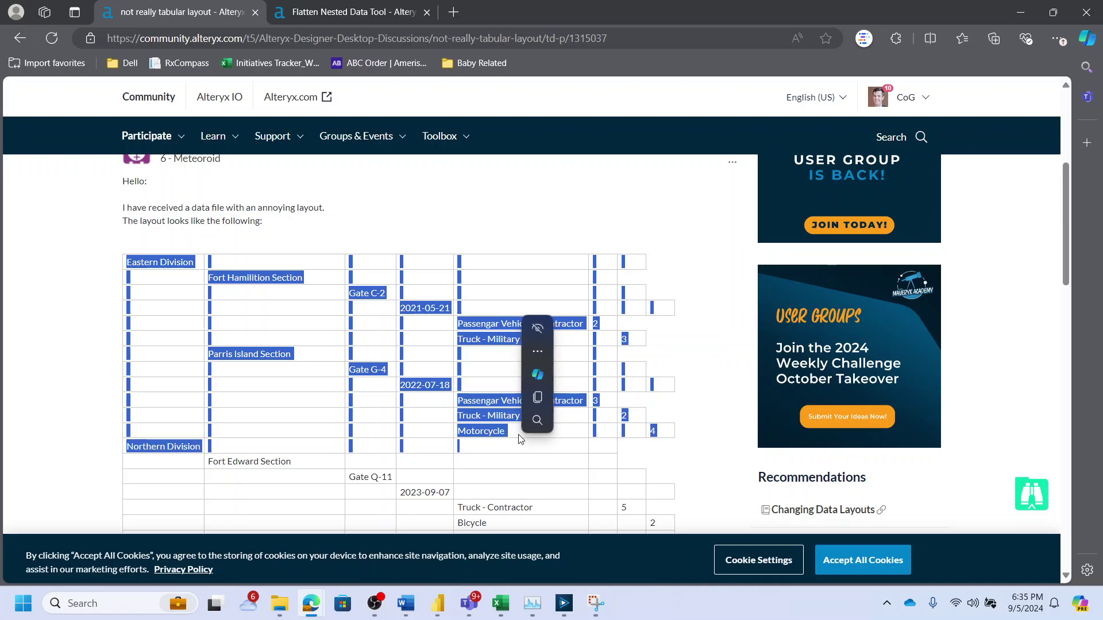
click(503, 426)
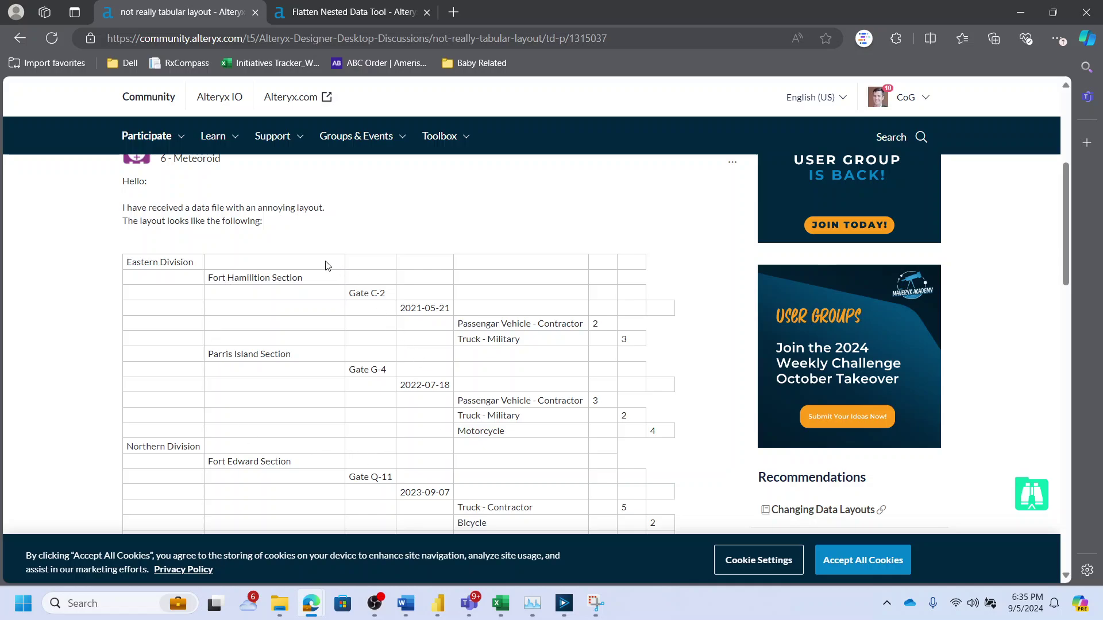
click(313, 17)
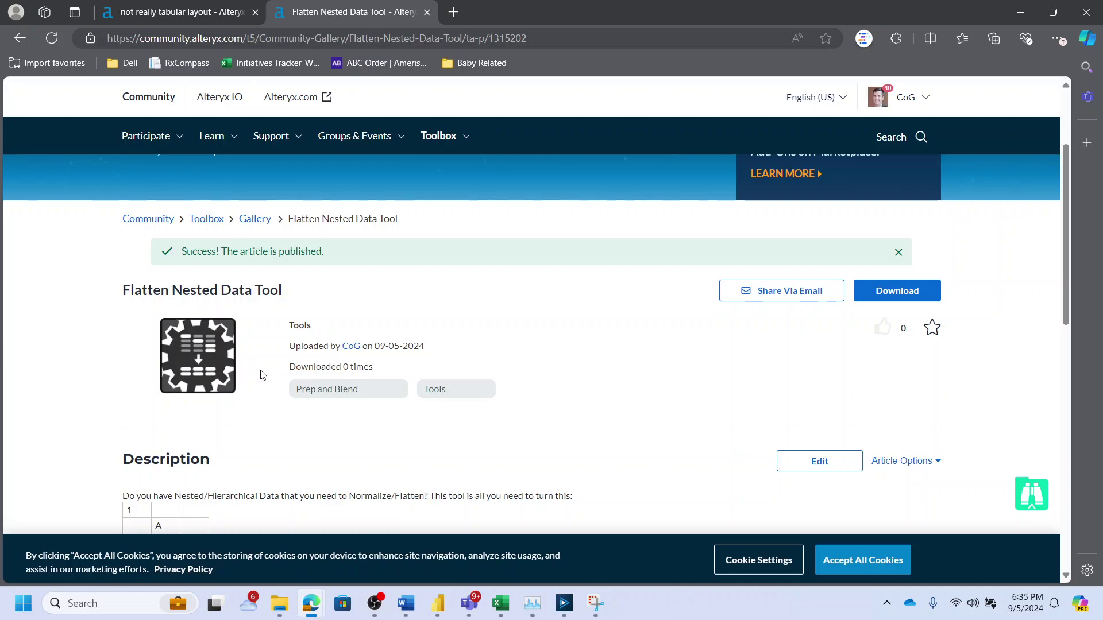
Switch to Alteryx Designer and examine how the Number, Letter and Numeral values nest in the Text Input data
click(563, 603)
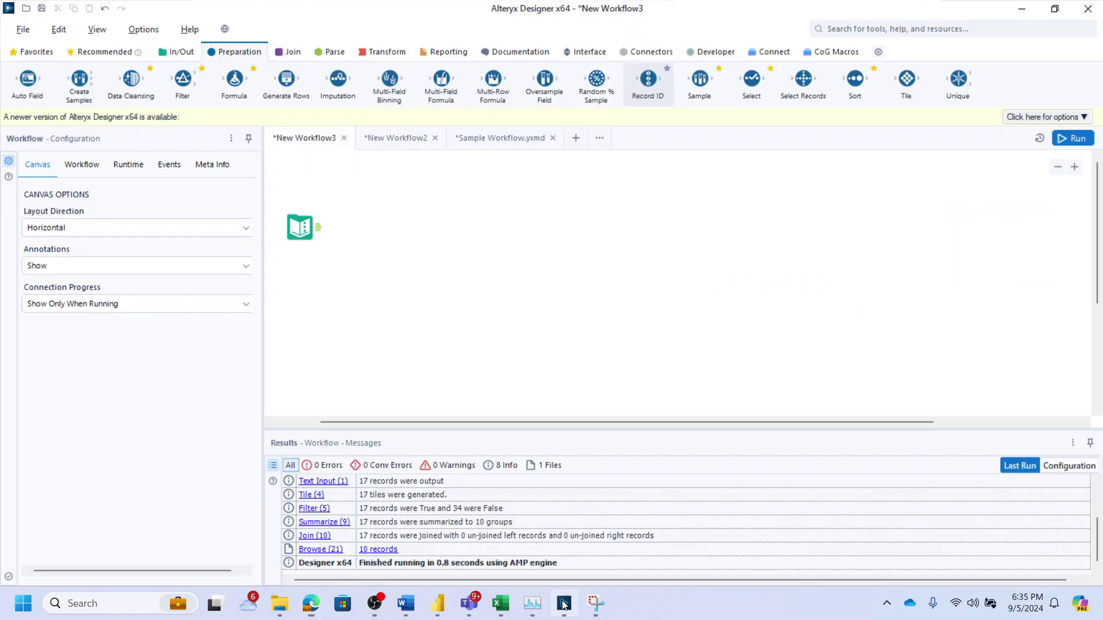
click(303, 226)
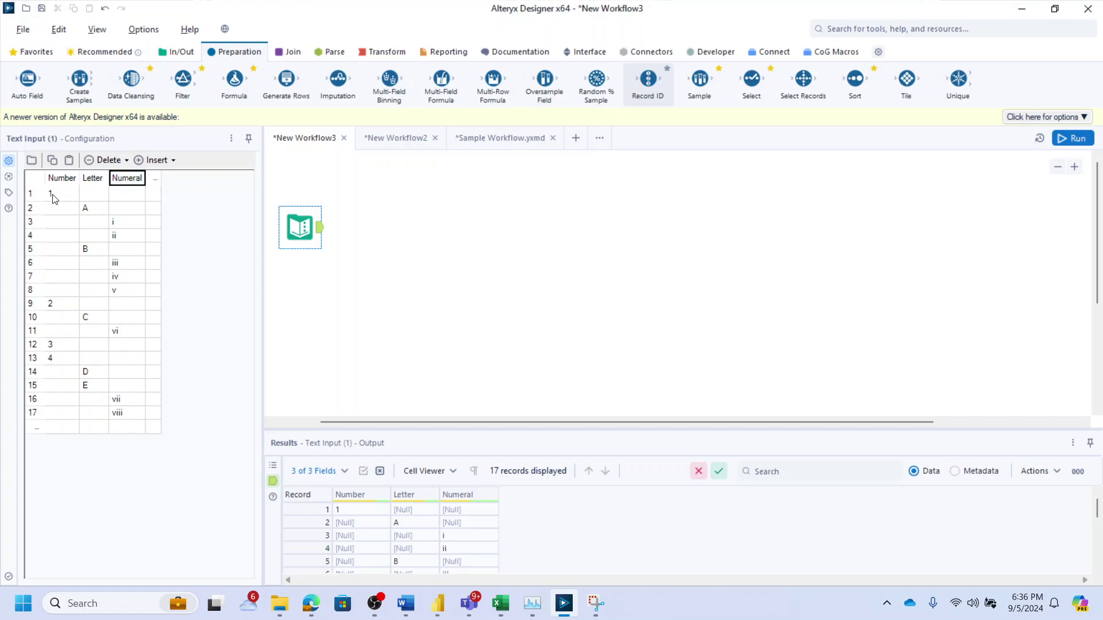
mouse_move(54, 194)
mouse_down()
mouse_move(118, 244)
mouse_move(115, 341)
mouse_move(133, 412)
mouse_up()
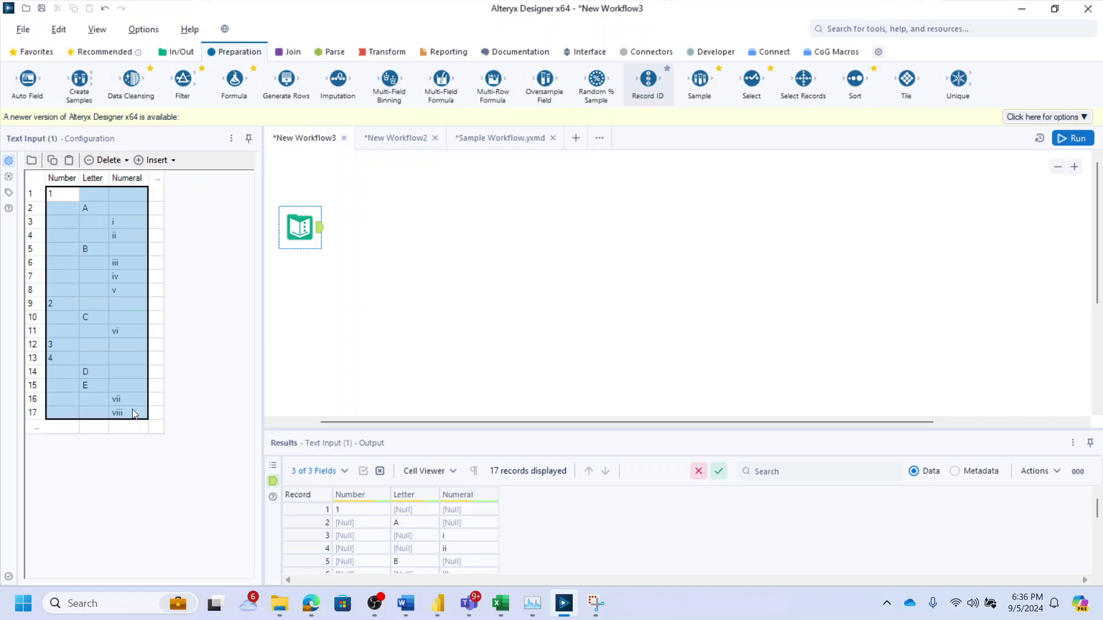
click(89, 208)
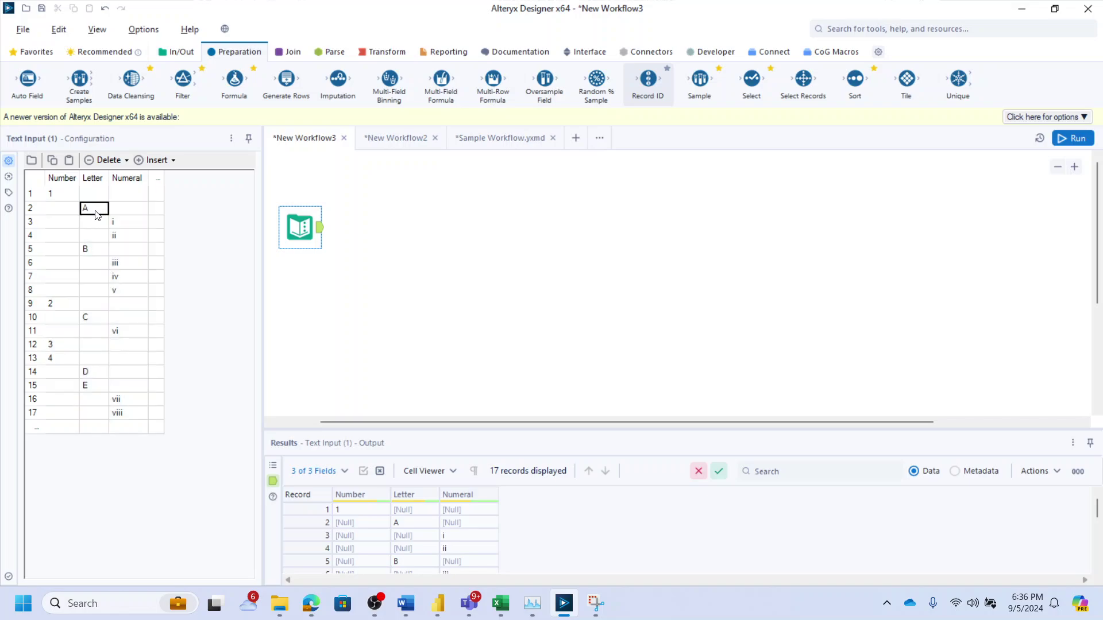
click(75, 212)
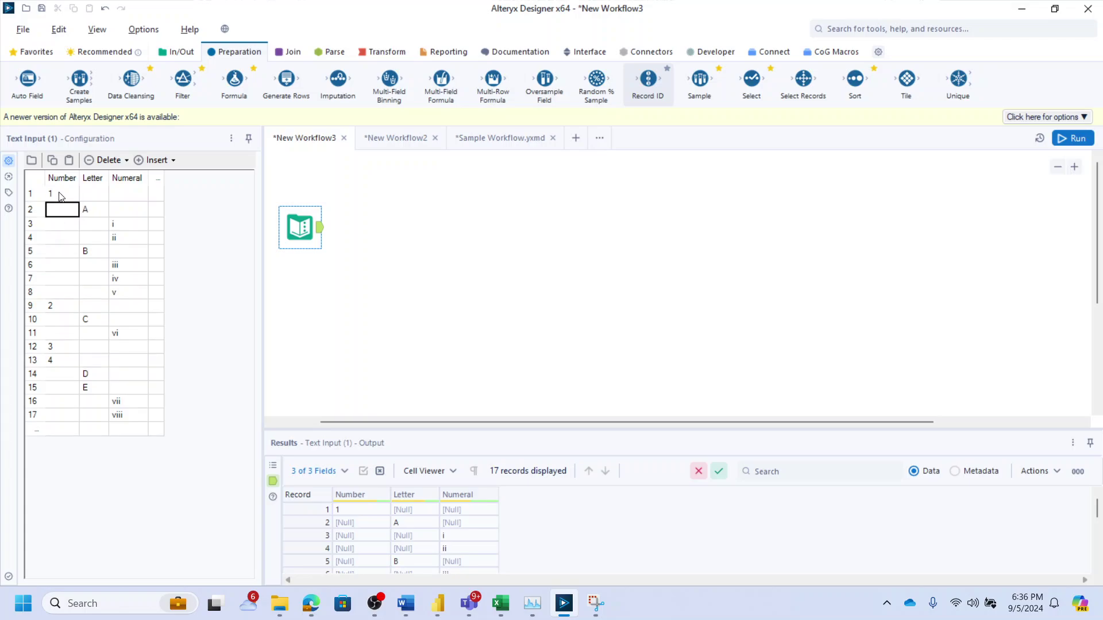
click(61, 196)
click(87, 212)
click(57, 193)
click(124, 225)
drag(121, 226, 90, 209)
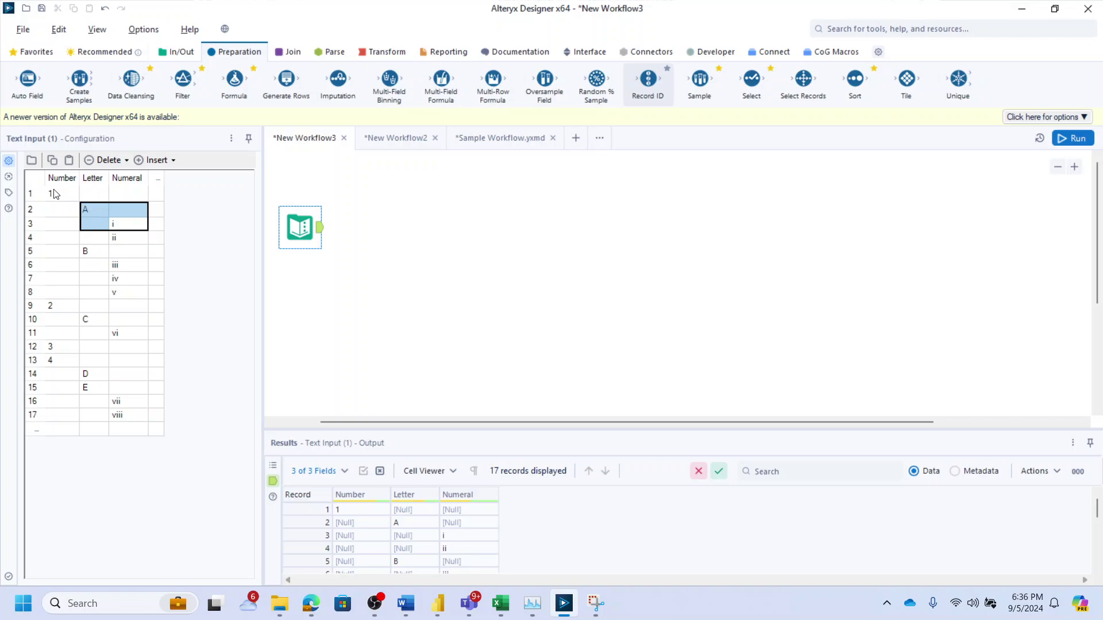
click(129, 336)
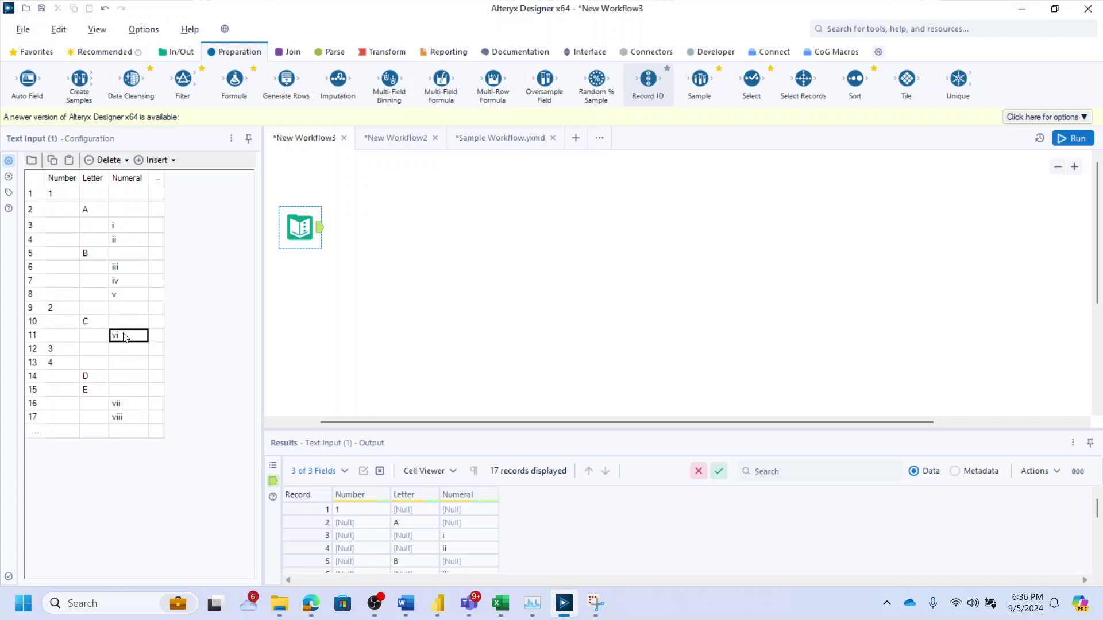
click(91, 323)
click(64, 310)
drag(90, 384, 58, 364)
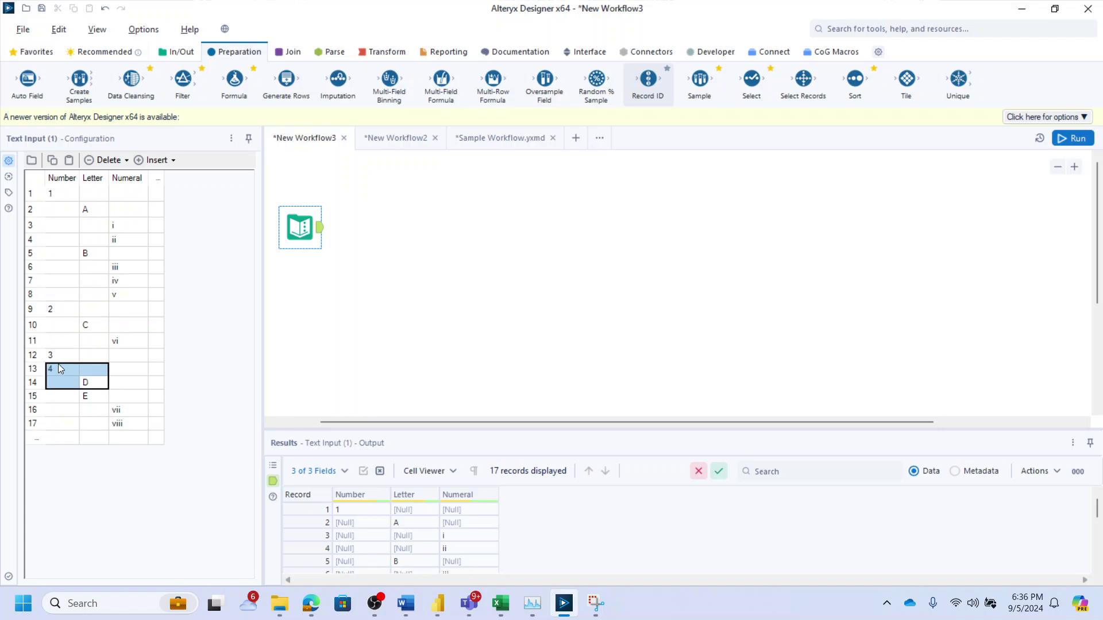
click(63, 357)
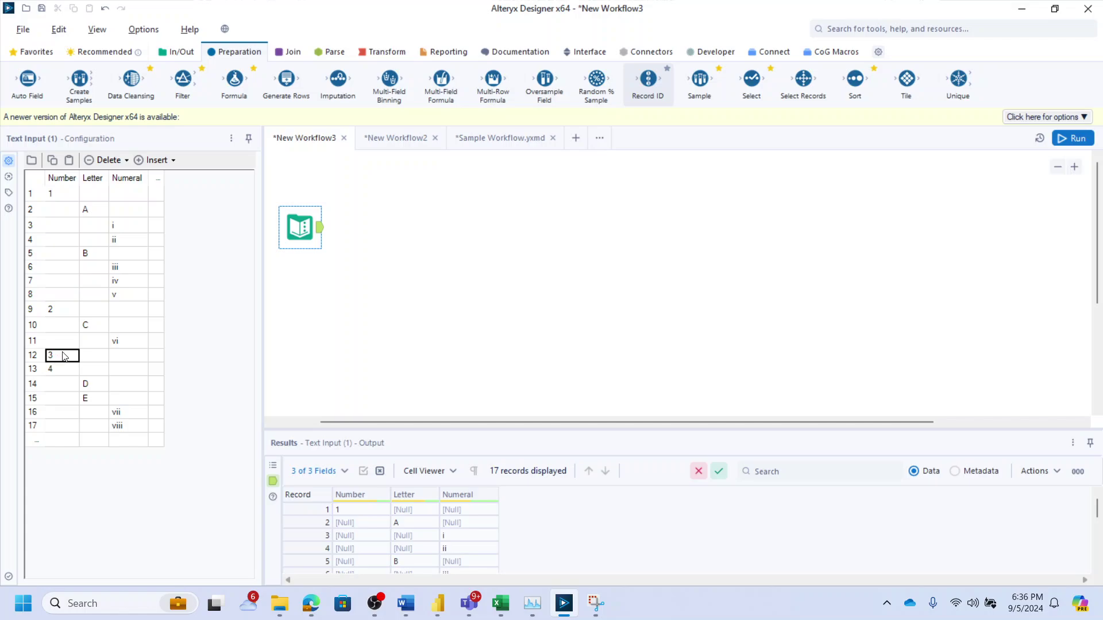
Examine the blank cells in the Number, Letter and Numeral columns of the Text Input tool
click(328, 241)
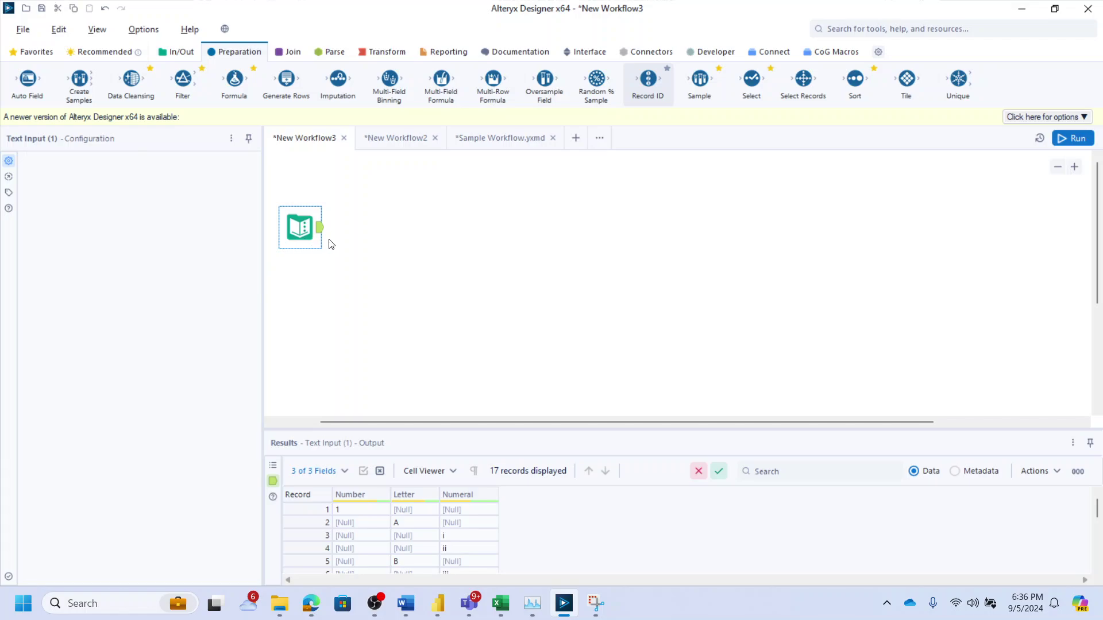
click(313, 230)
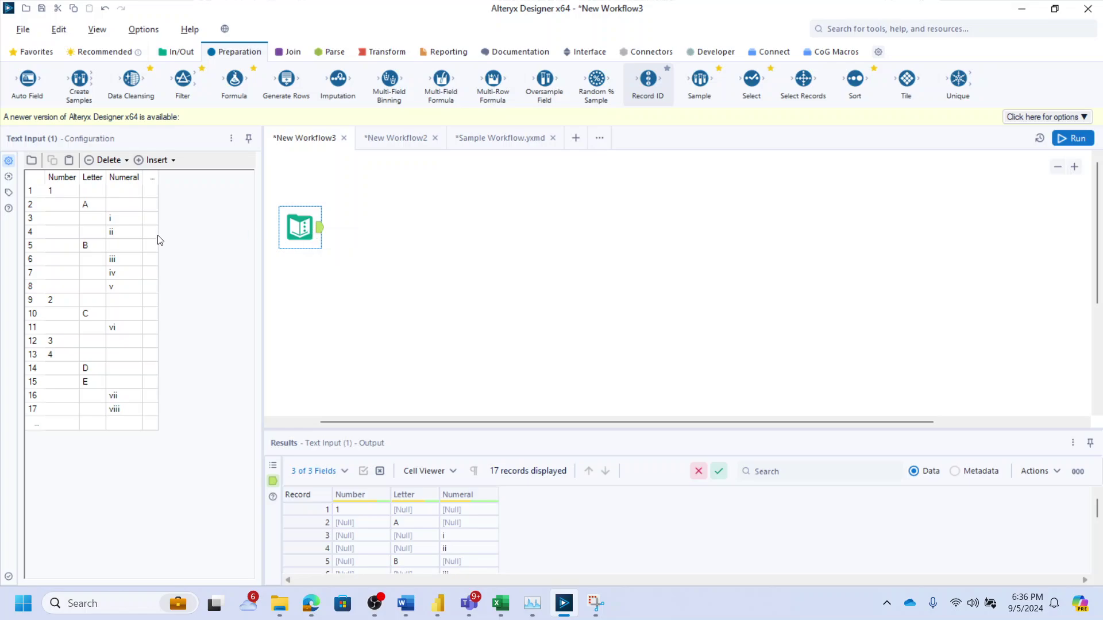
drag(62, 207, 90, 275)
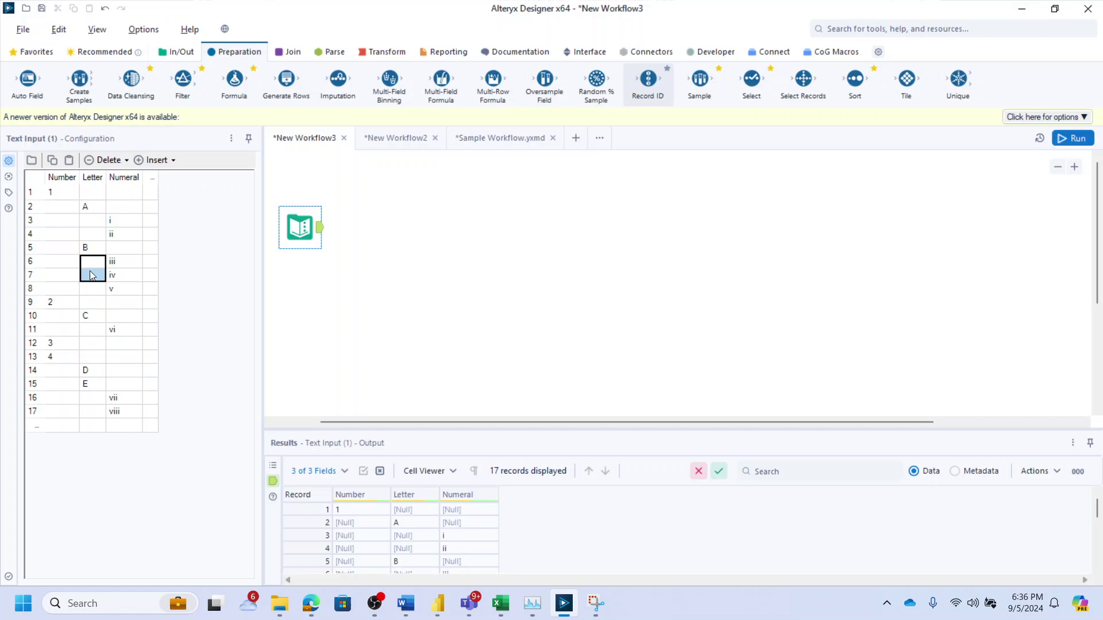
click(121, 242)
drag(90, 234, 126, 193)
click(97, 194)
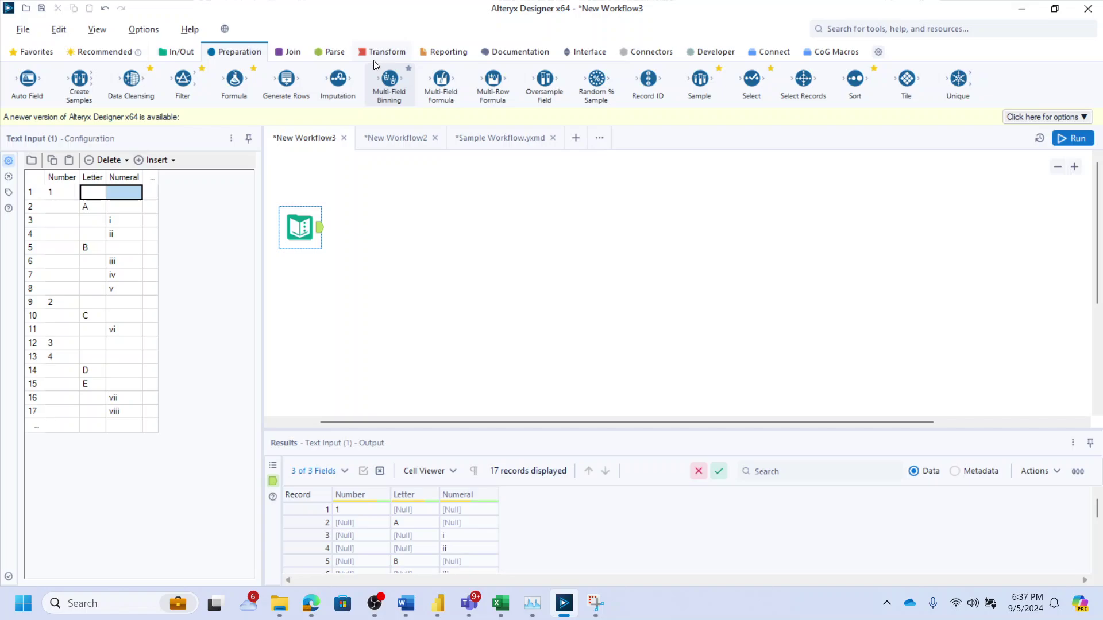
drag(303, 228, 337, 253)
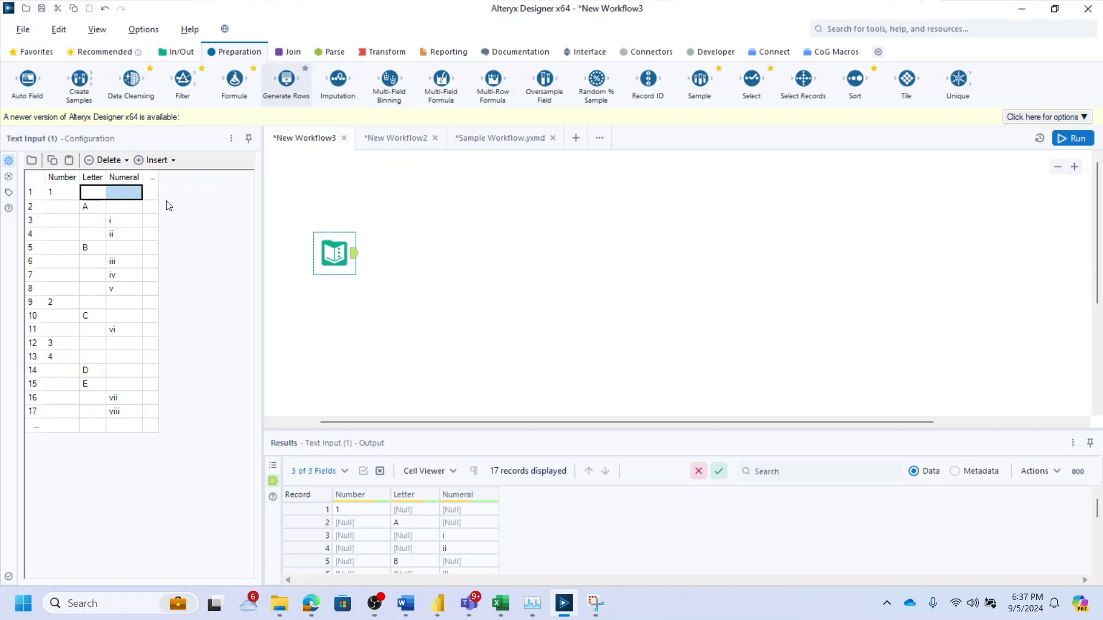
drag(63, 205, 84, 251)
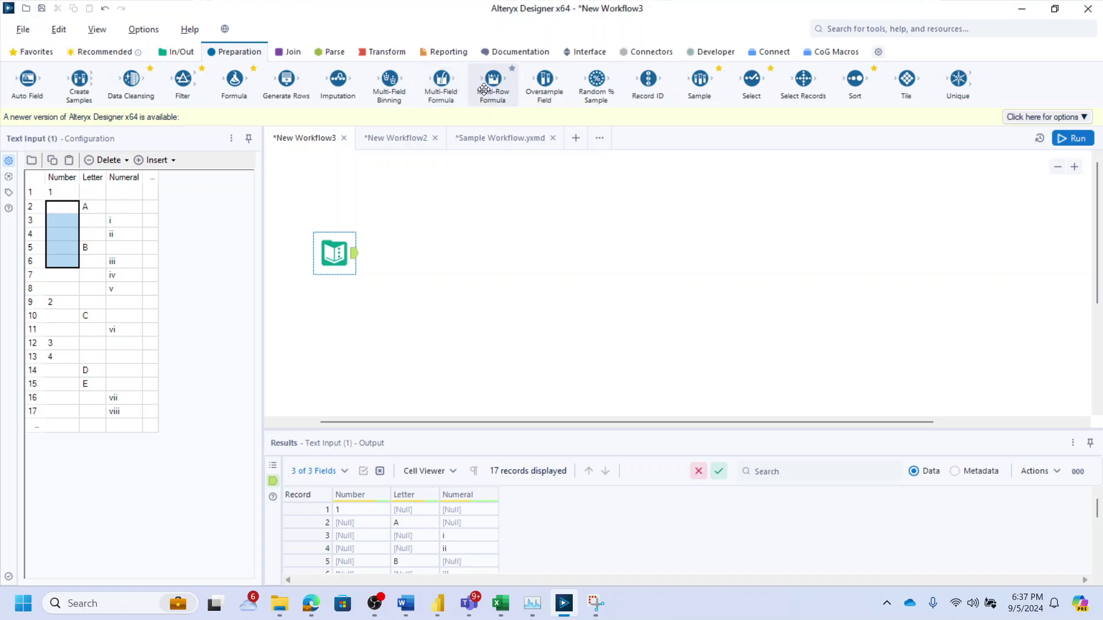
drag(63, 202, 69, 290)
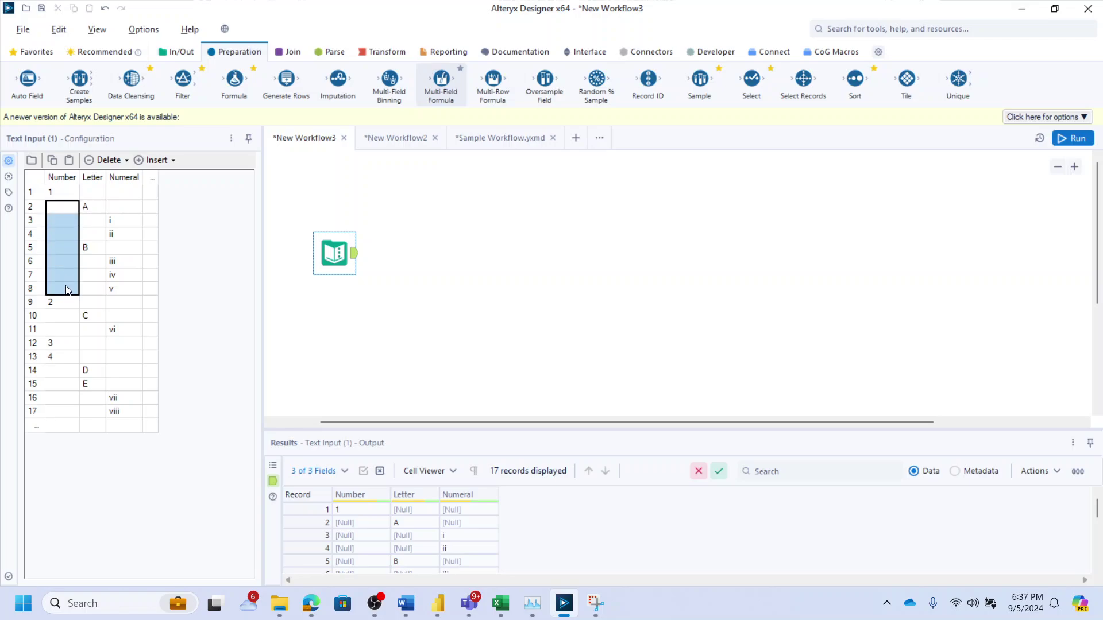
click(90, 195)
drag(90, 195, 96, 391)
click(120, 199)
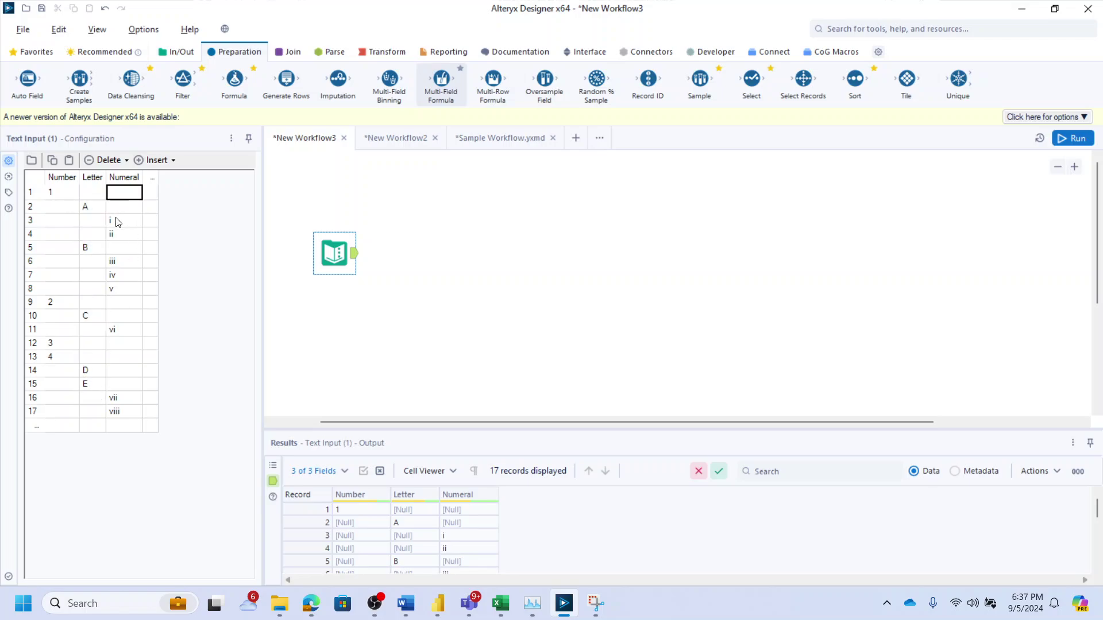
drag(118, 222, 136, 371)
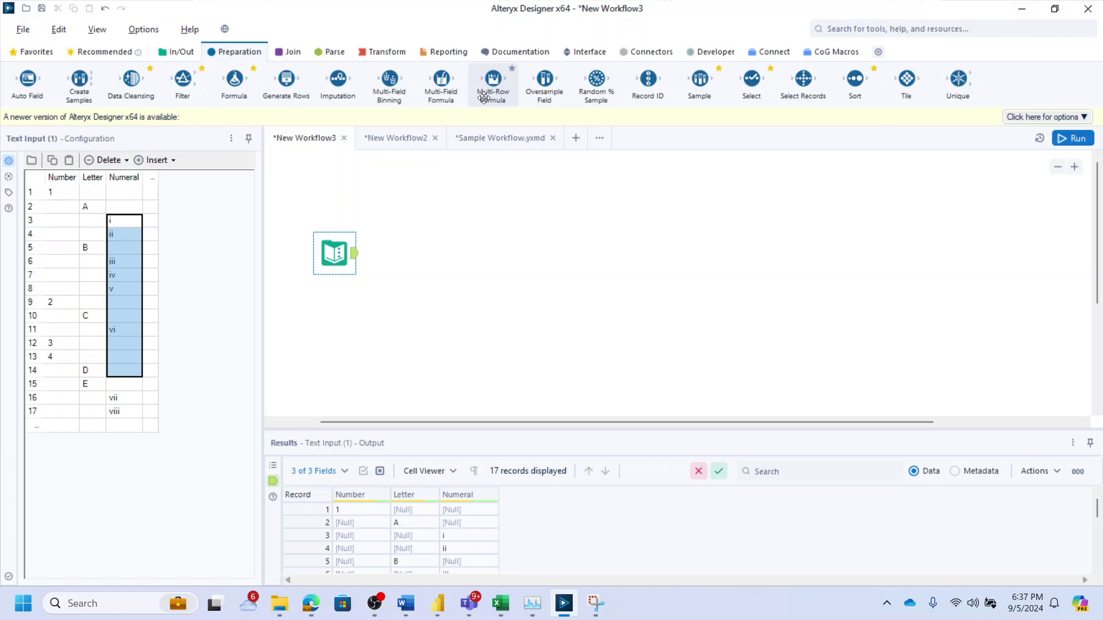
Add a Transpose tool to the canvas, connected to the output of the Text Input tool
click(381, 264)
mouse_move(340, 258)
mouse_down()
mouse_move(332, 233)
mouse_move(340, 242)
mouse_up()
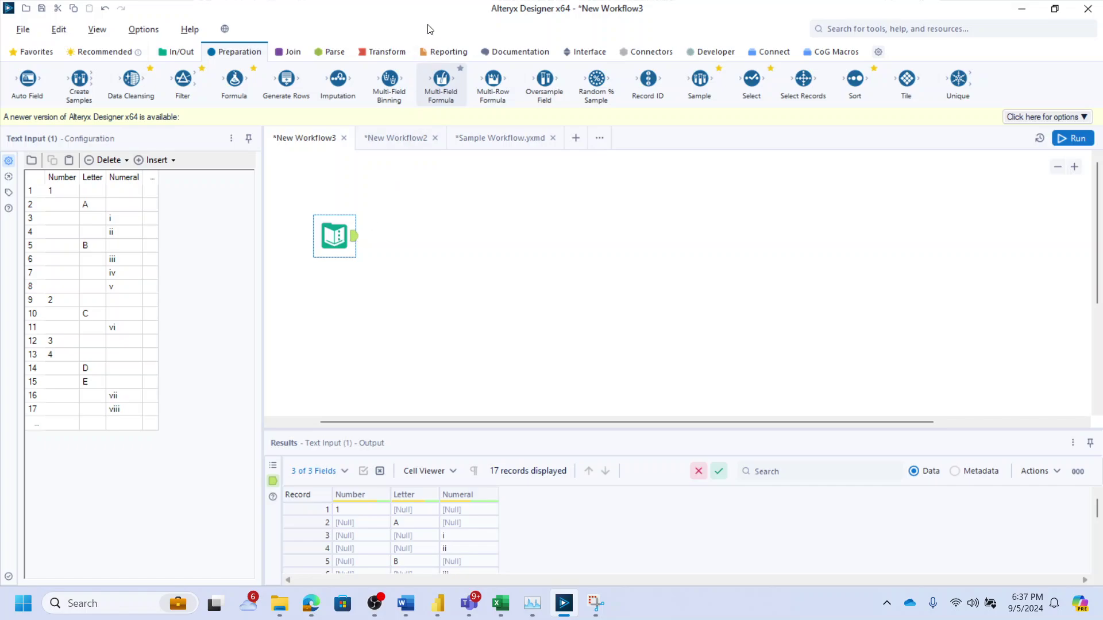
click(396, 51)
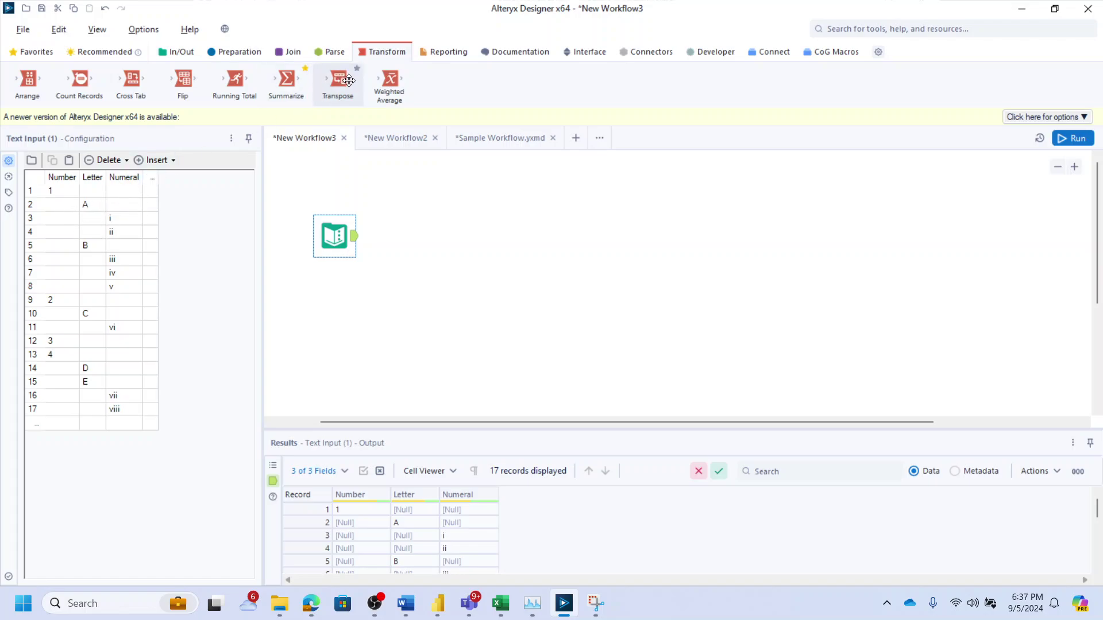
drag(348, 79, 417, 248)
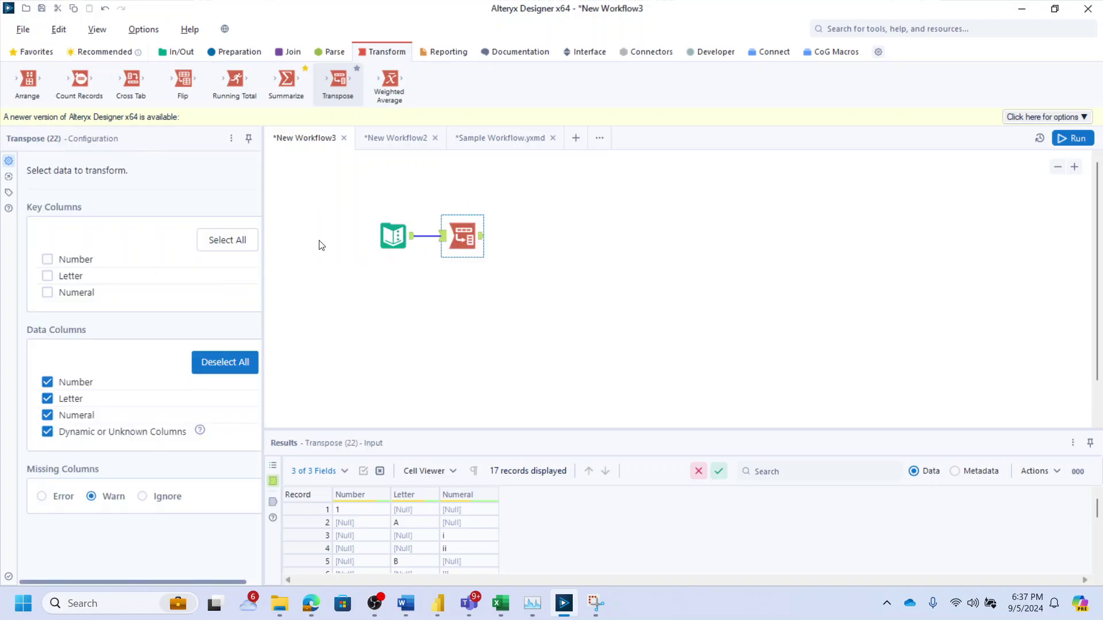
Move the Transpose tool farther from the Text Input and insert a Record ID tool on the connection between them
drag(449, 227, 501, 232)
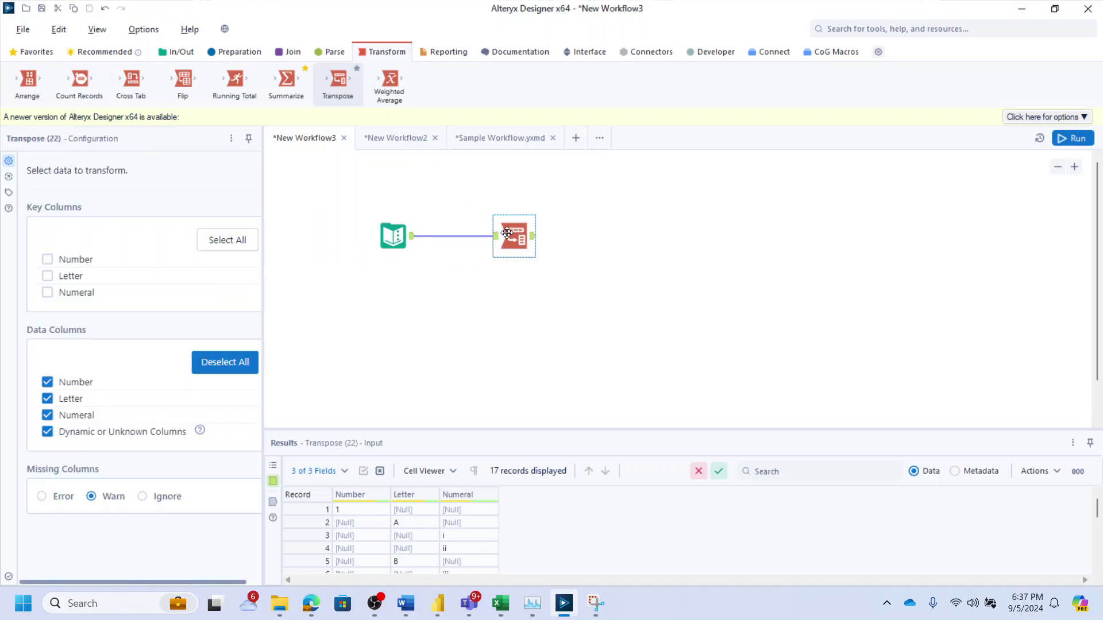
click(260, 53)
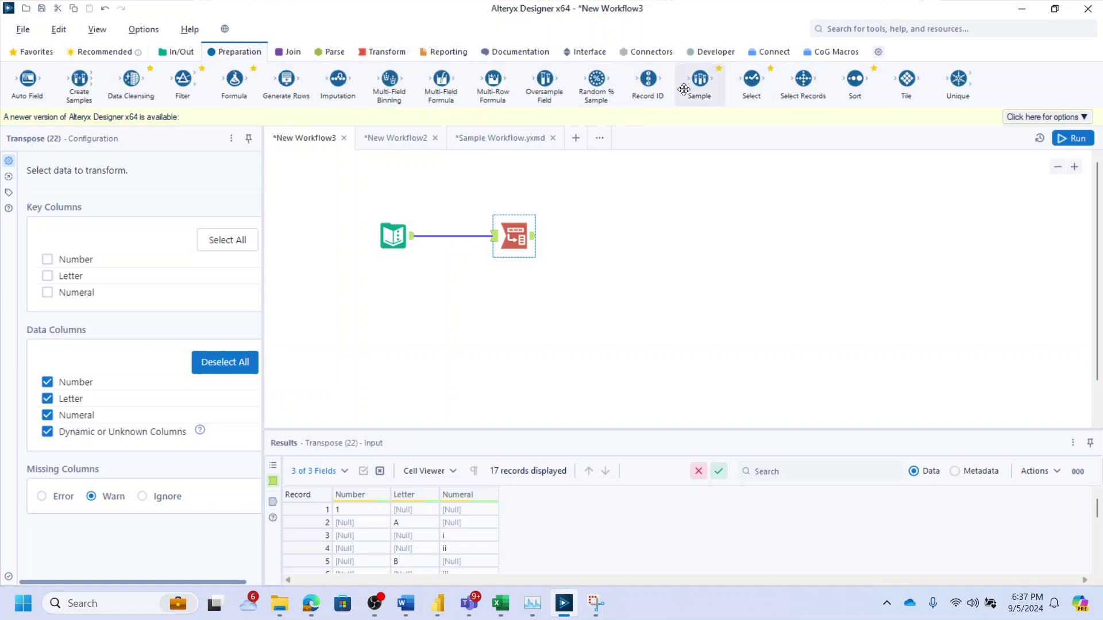
drag(648, 80, 454, 239)
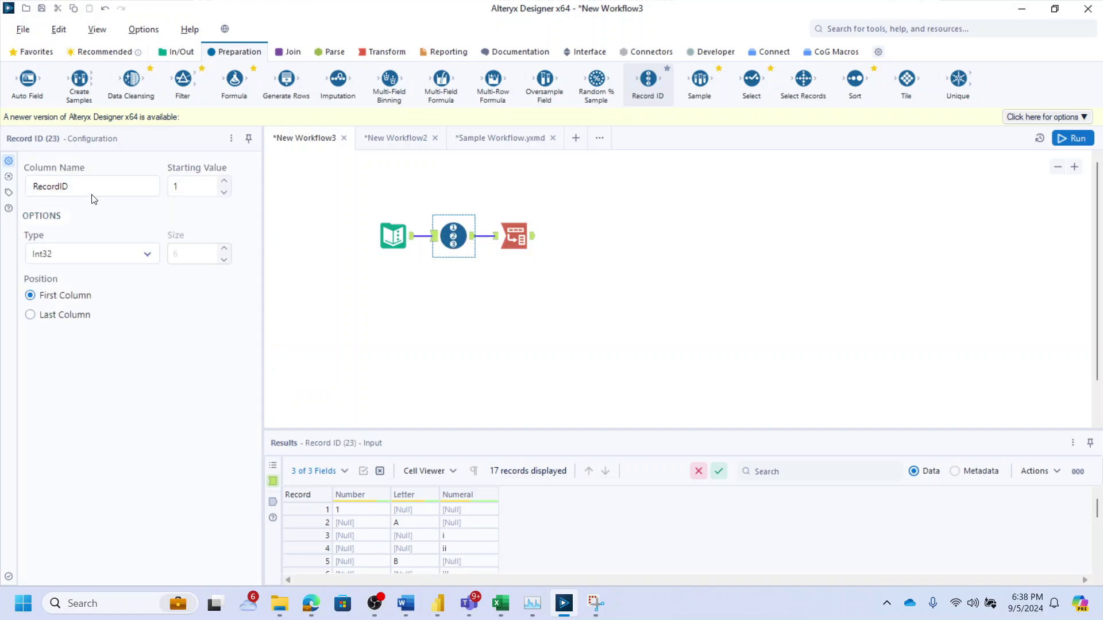
Set RecordID as the key column of the Transpose tool and run the workflow
click(505, 235)
click(47, 259)
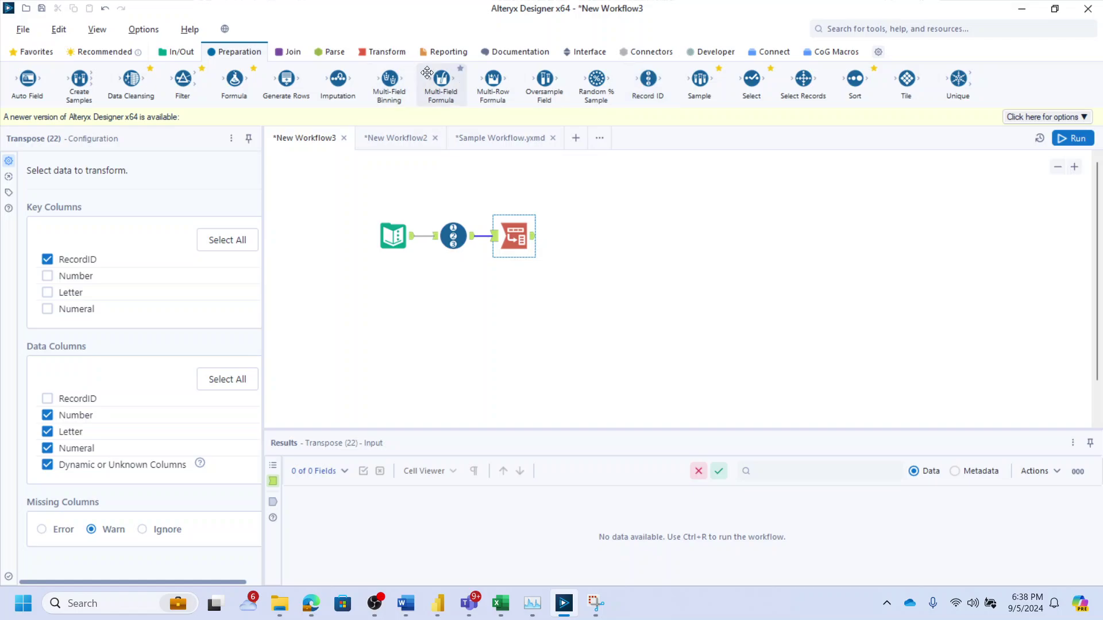
click(519, 234)
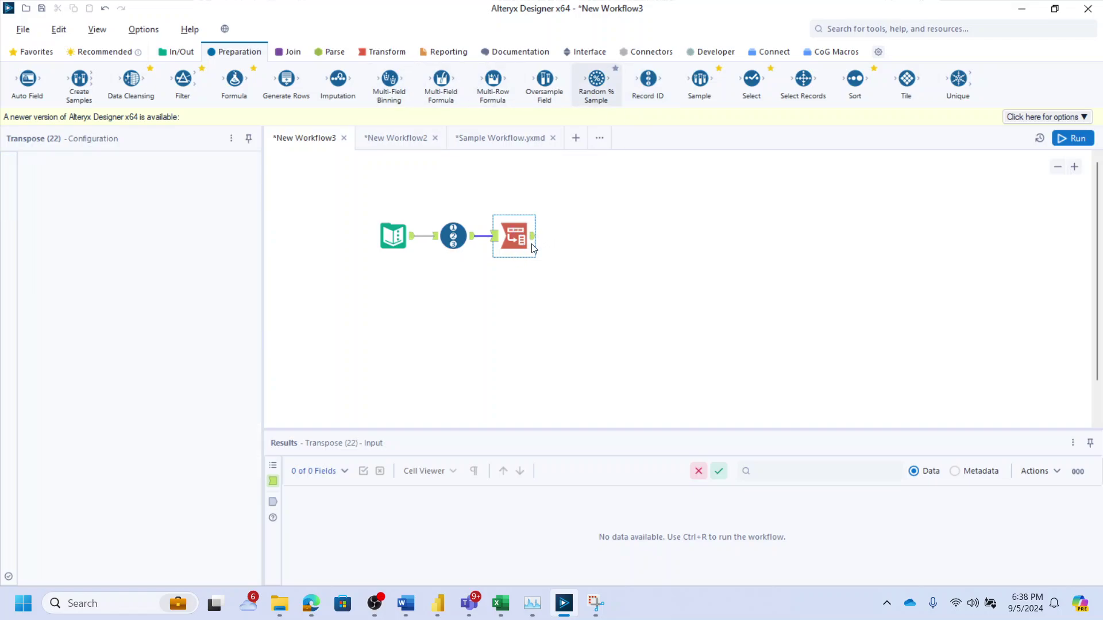
key(ctrl+r)
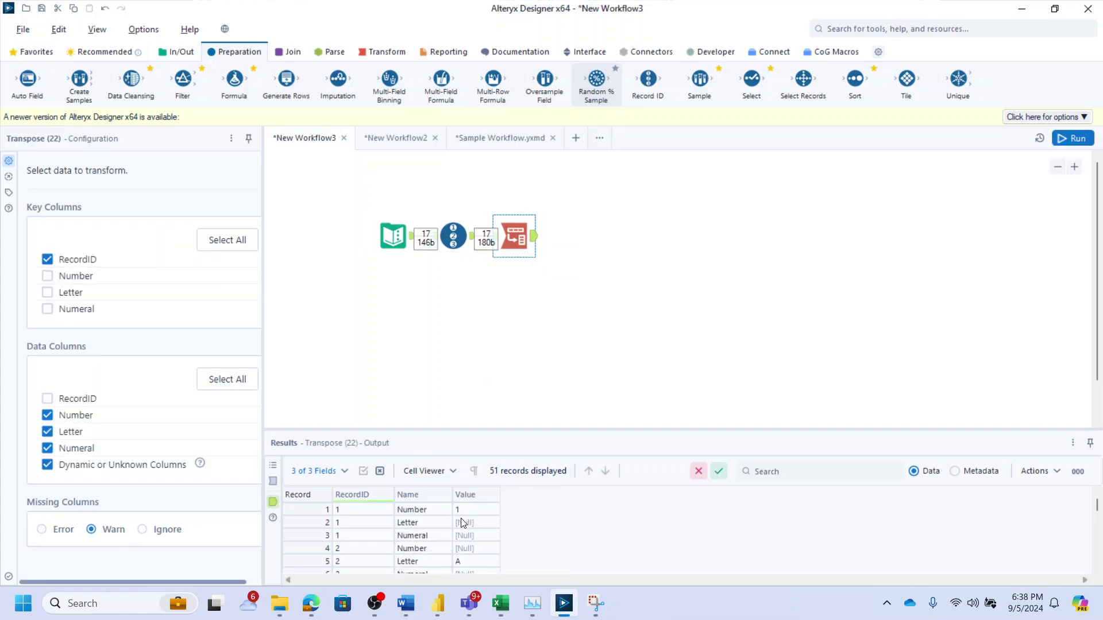
Add a Tile tool to the canvas, connected to the output of the Transpose tool
click(419, 509)
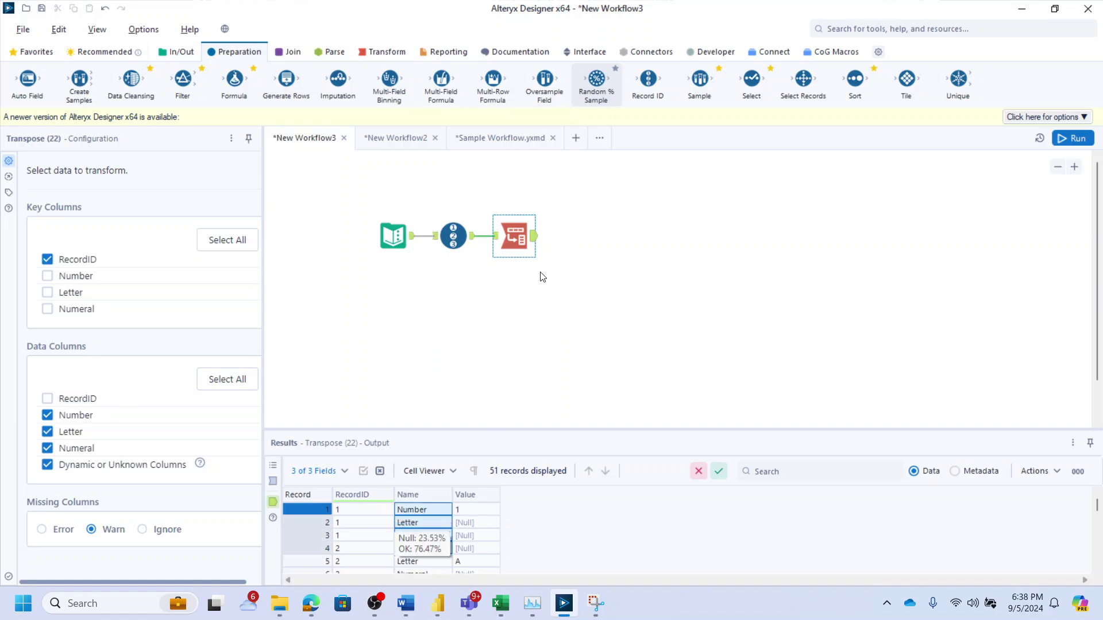
click(555, 246)
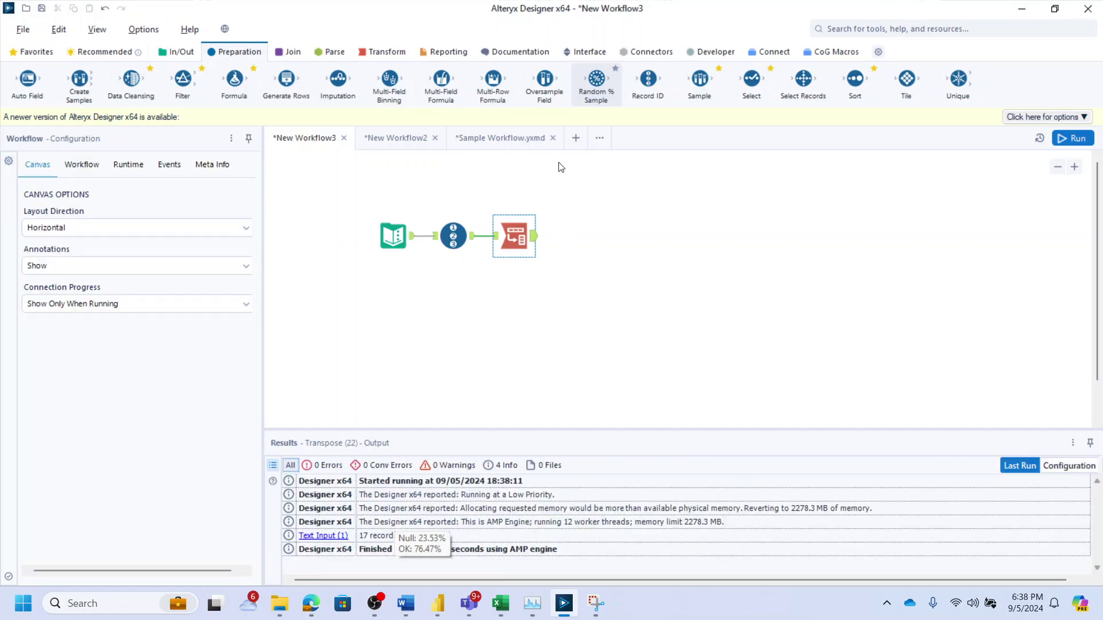
drag(894, 79, 577, 236)
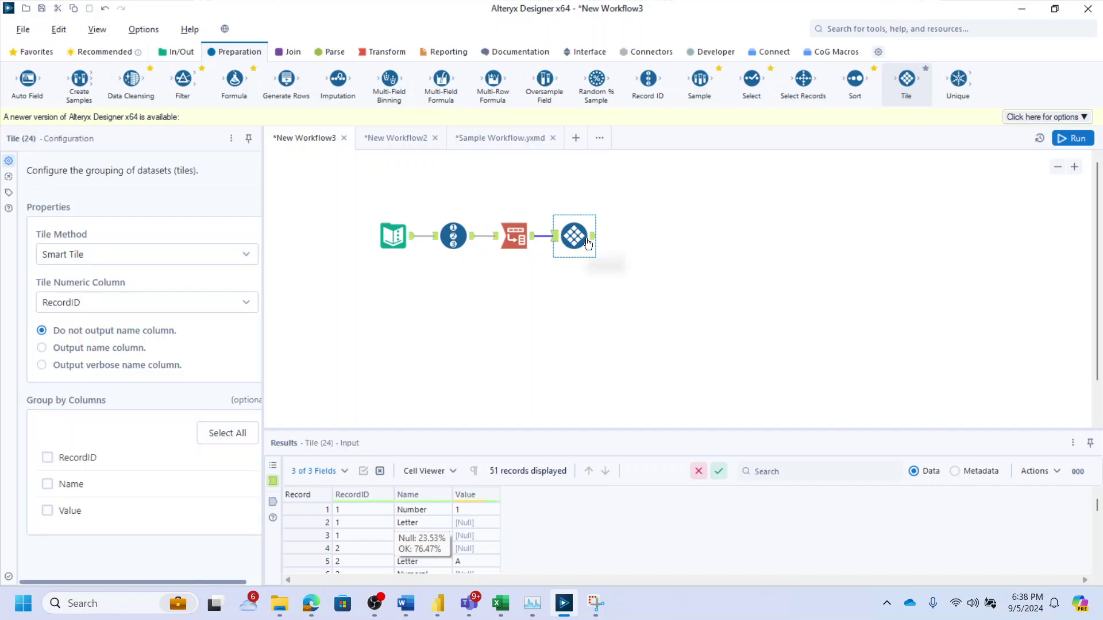
Examine the Number, Letter and Numeral rows that share RecordID 1 in the Tile tool's input data
drag(419, 511, 417, 534)
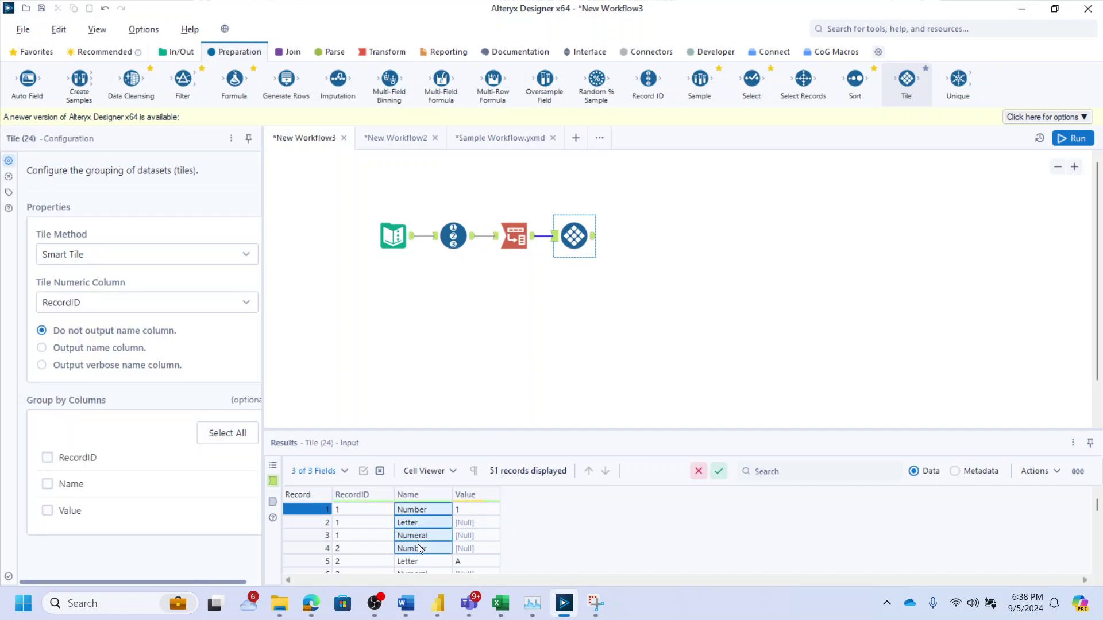
click(352, 511)
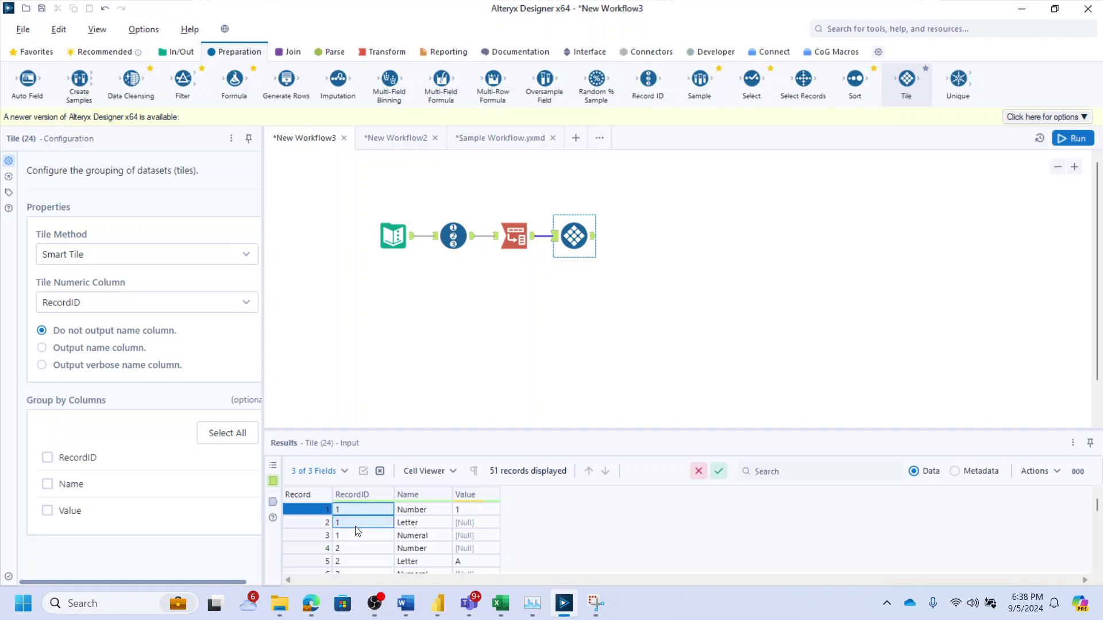
drag(355, 532, 473, 536)
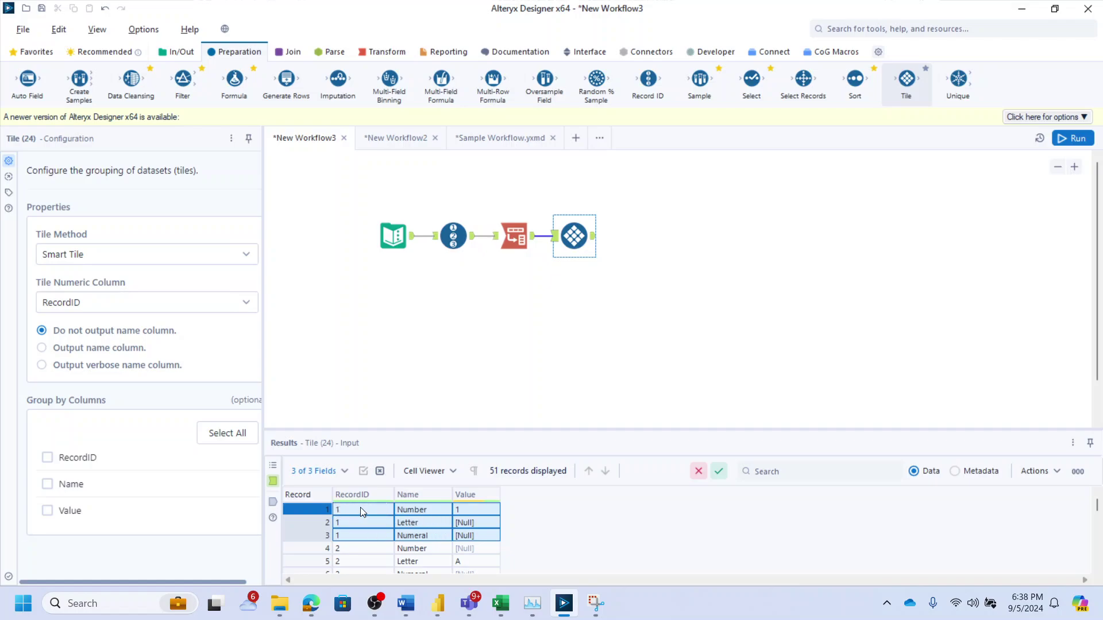
click(413, 511)
click(416, 523)
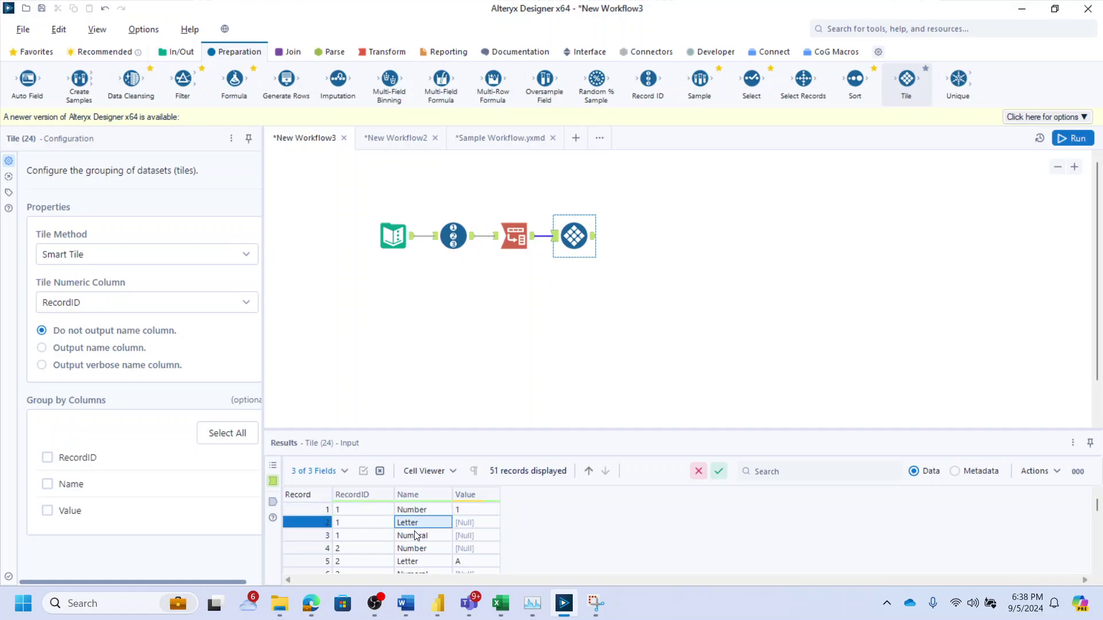
click(417, 535)
Set the Tile tool's method to Unique Value with RecordID as the unique column, and run the workflow
drag(572, 233, 581, 233)
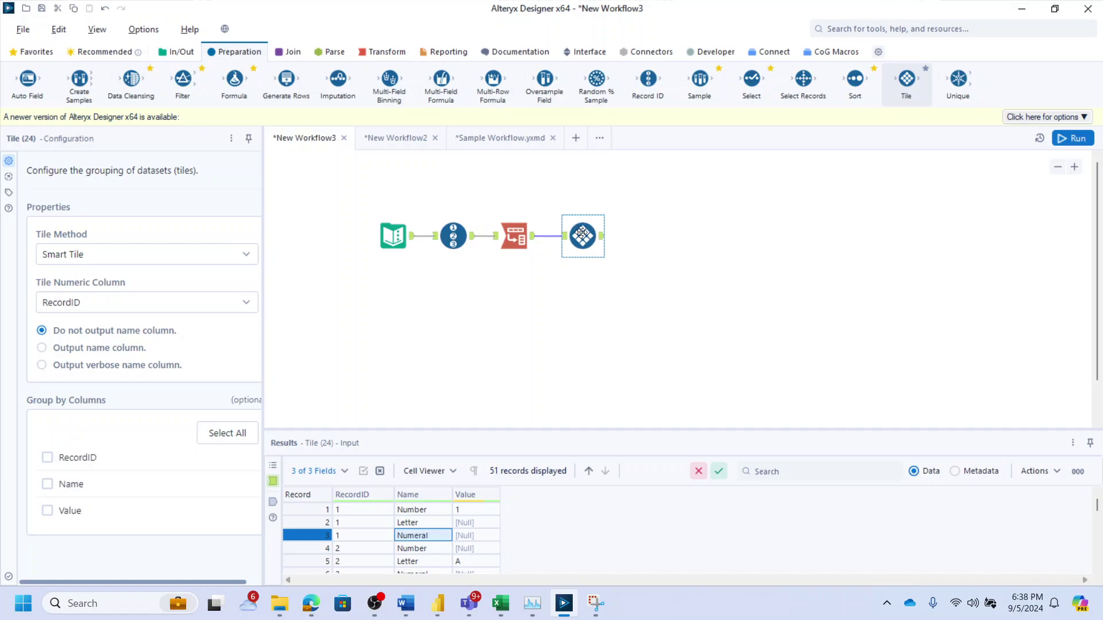
click(167, 258)
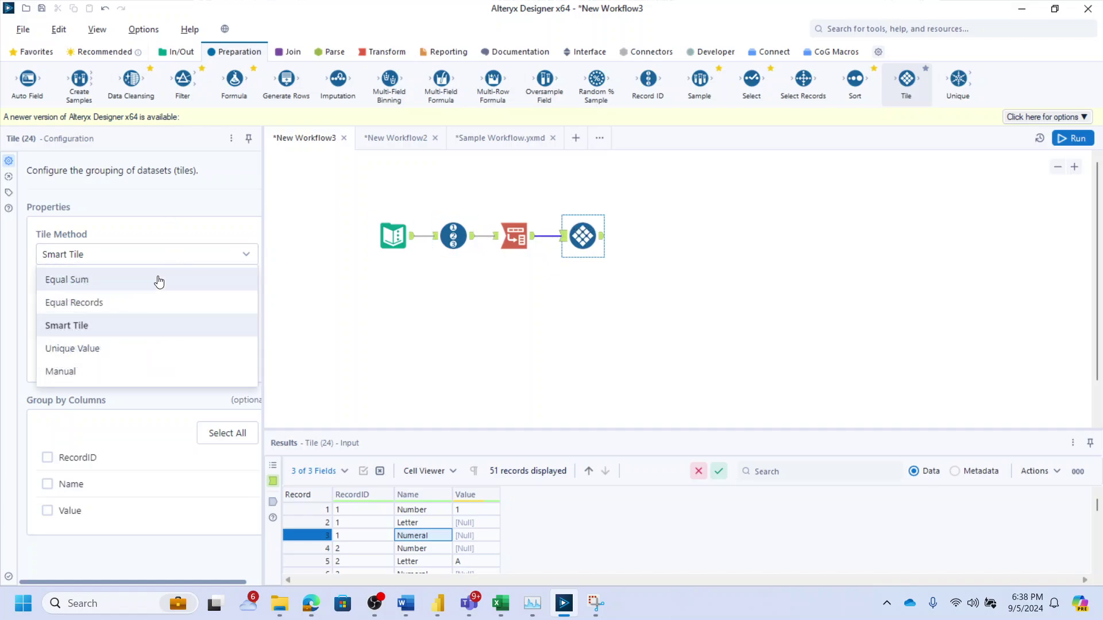
click(92, 348)
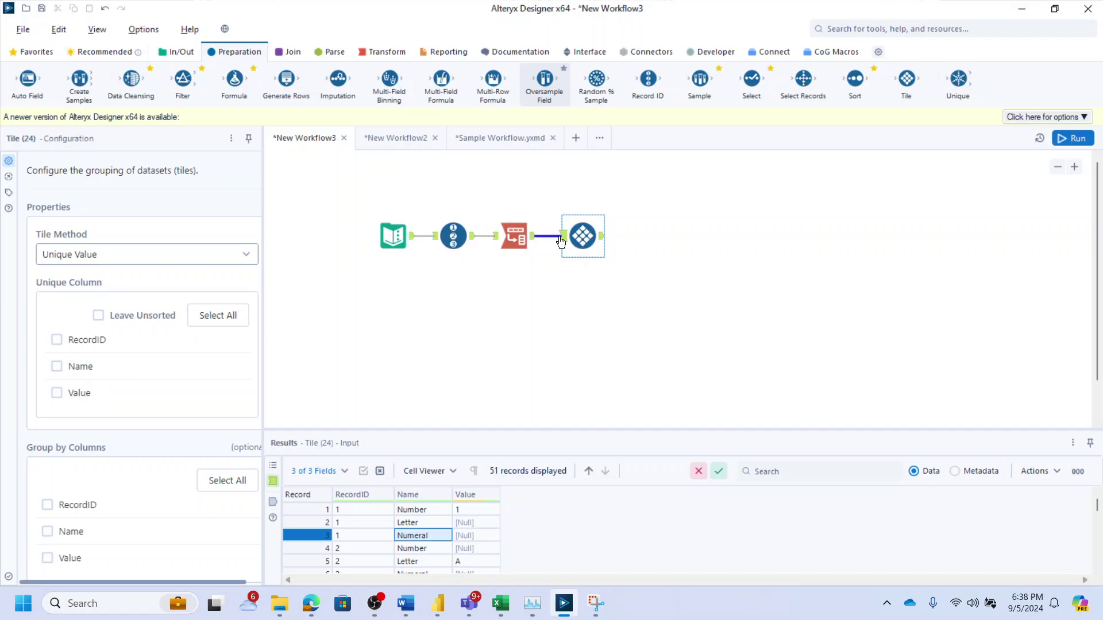
click(56, 341)
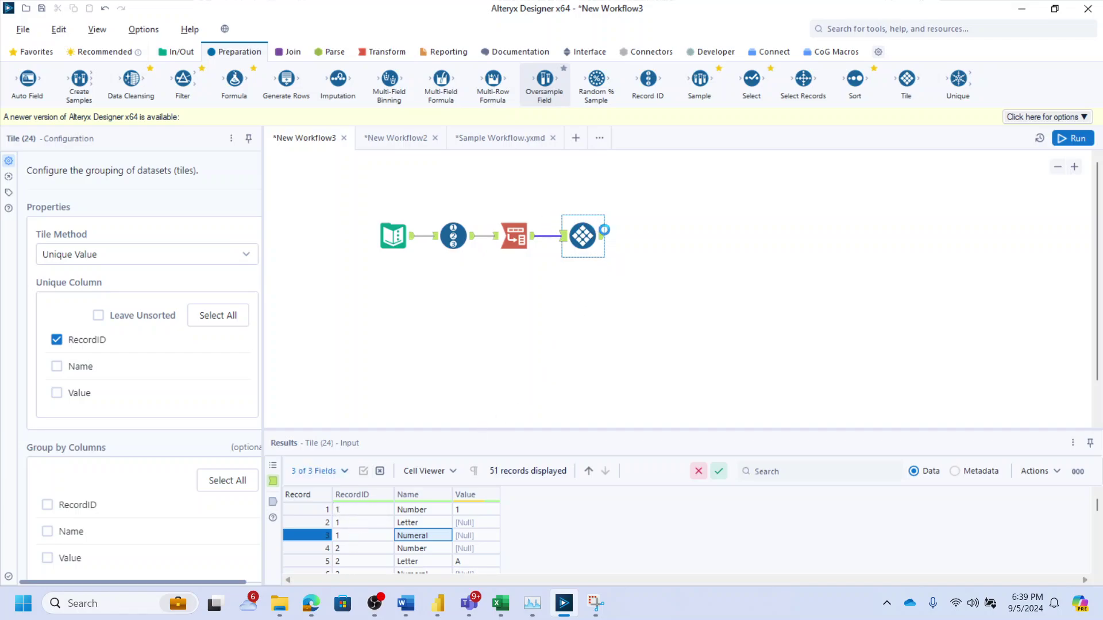
key(ctrl+r)
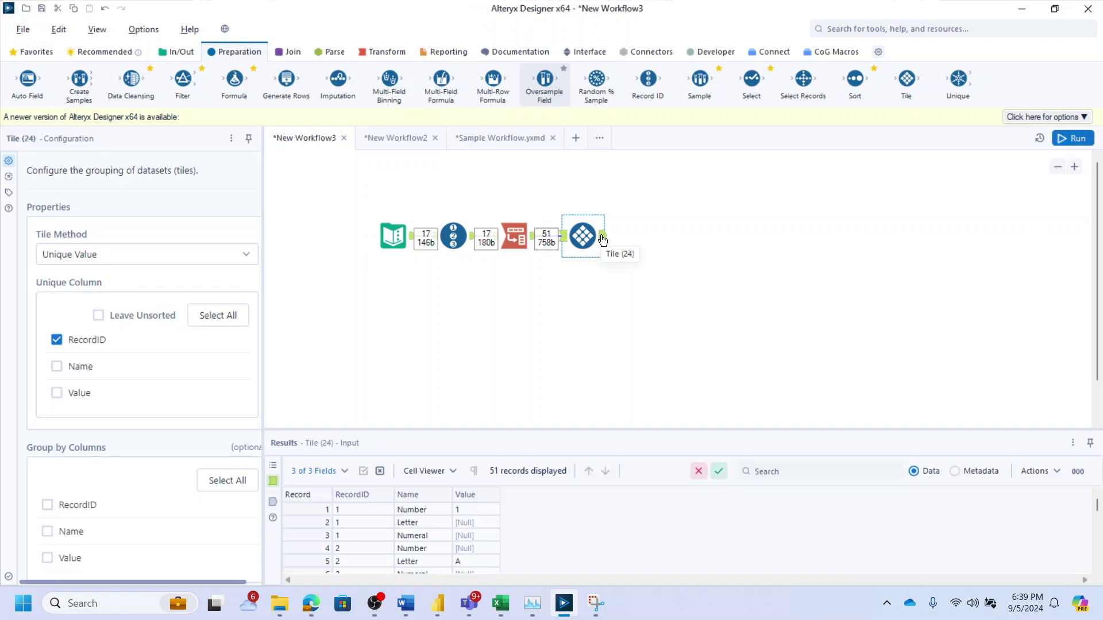
Compare the Tile_Num and Tile_SequenceNum values with the Name and Value columns in the Tile tool's output
drag(512, 510, 514, 535)
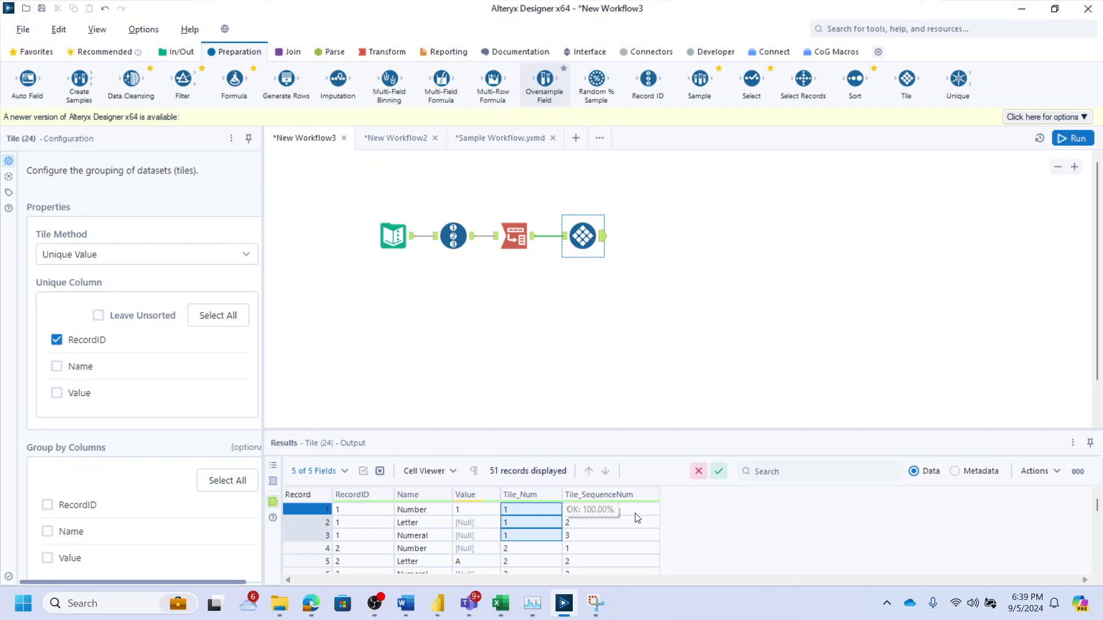
drag(637, 513, 625, 537)
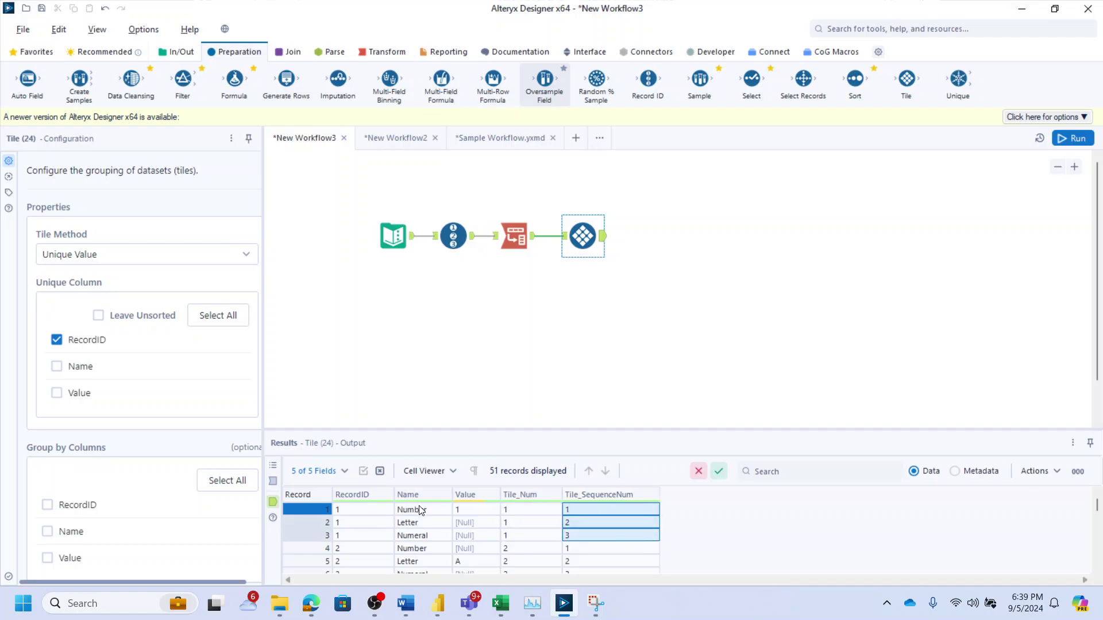
drag(419, 506, 422, 529)
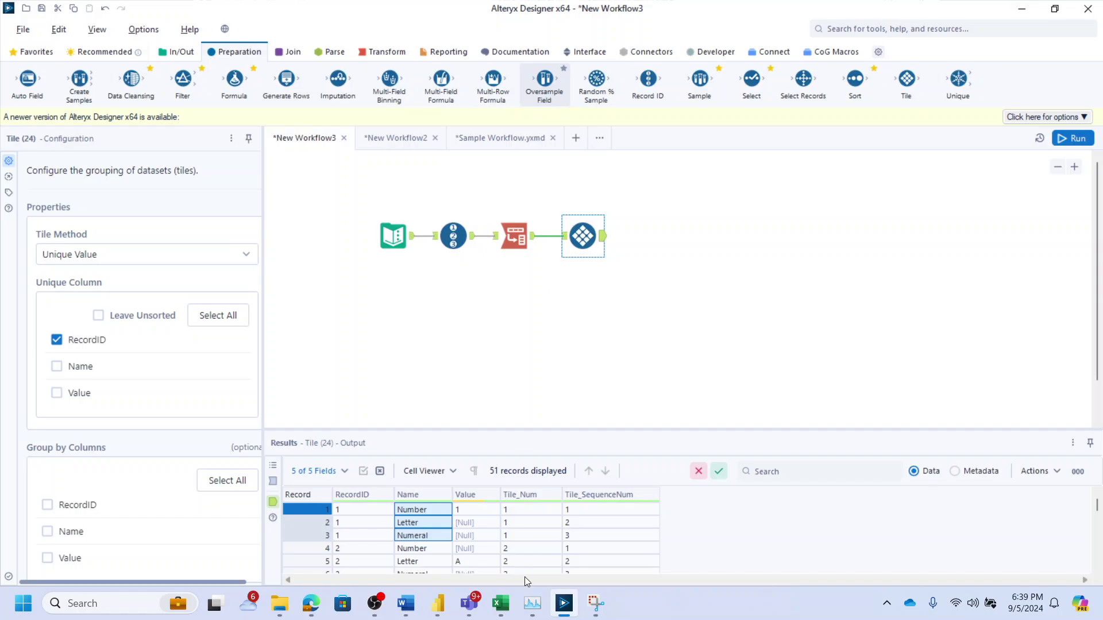
drag(474, 521, 476, 546)
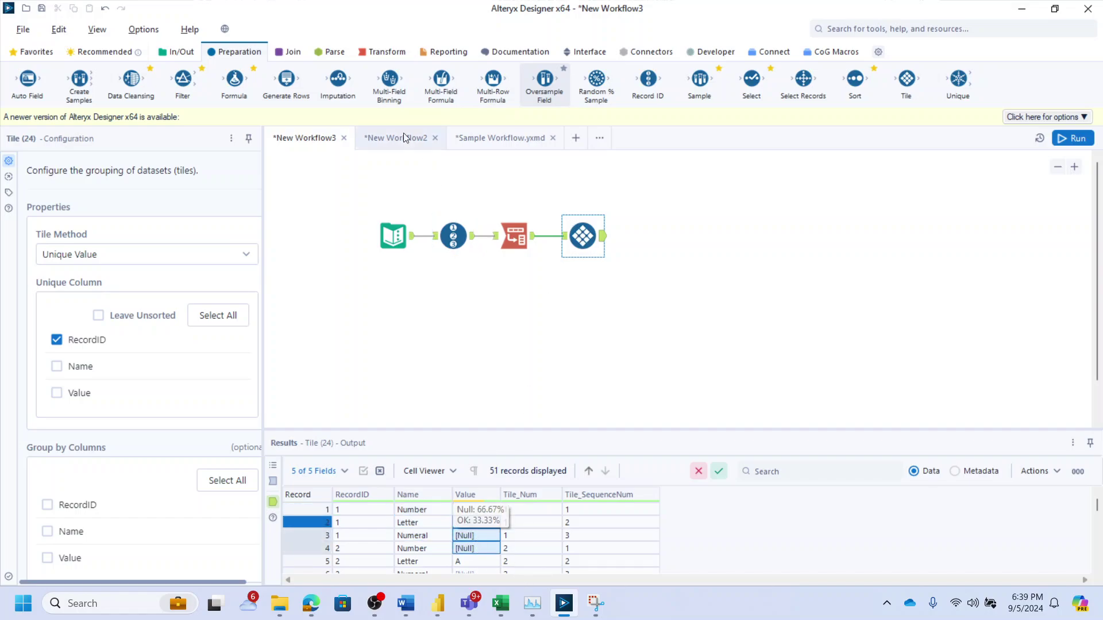
Add a Filter tool after the Tile tool with the basic condition Value Is not null
drag(182, 80, 652, 235)
click(98, 218)
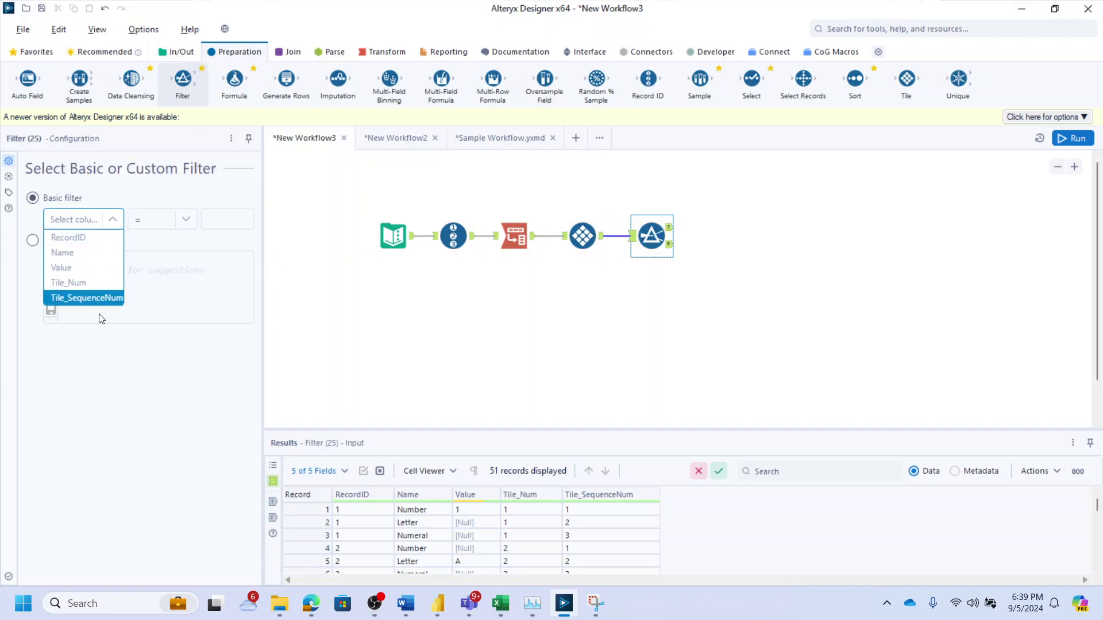
click(86, 268)
click(164, 219)
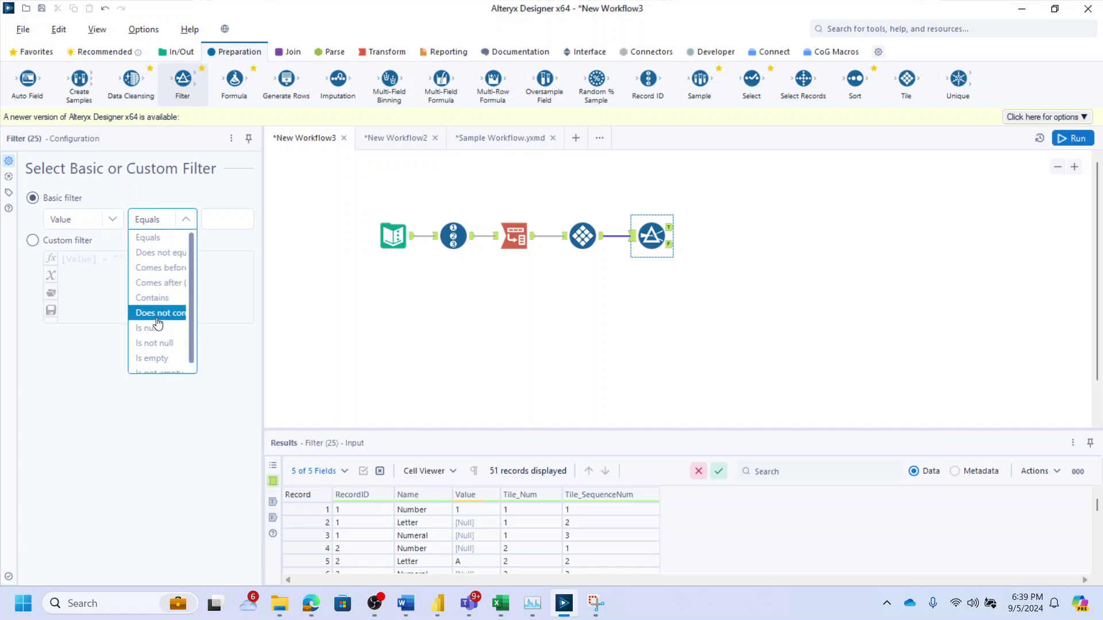
click(163, 347)
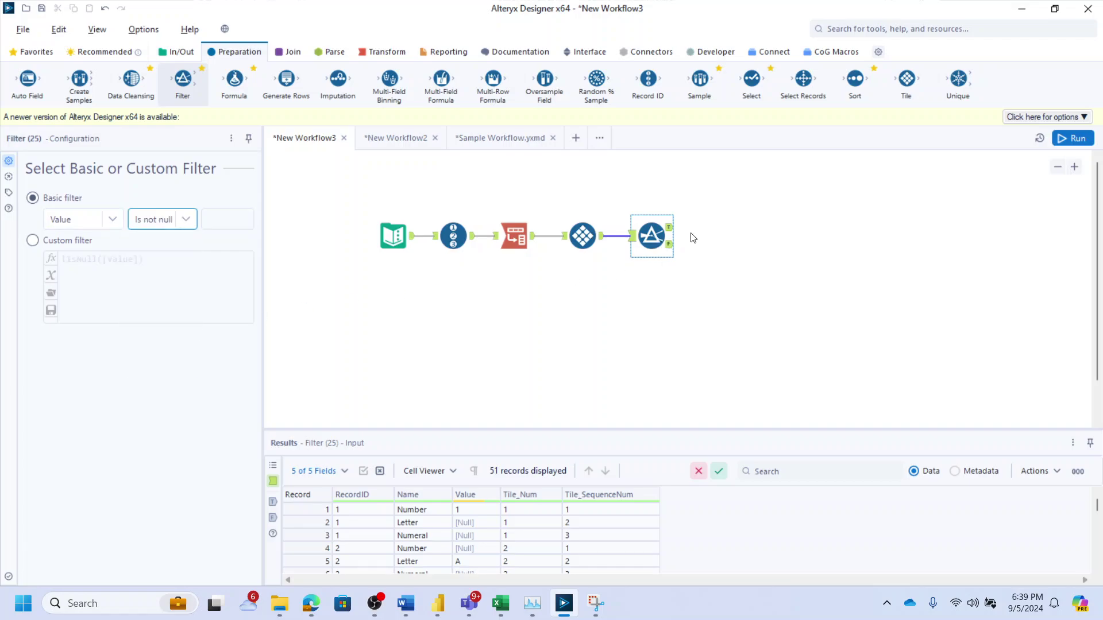
key(ctrl+r)
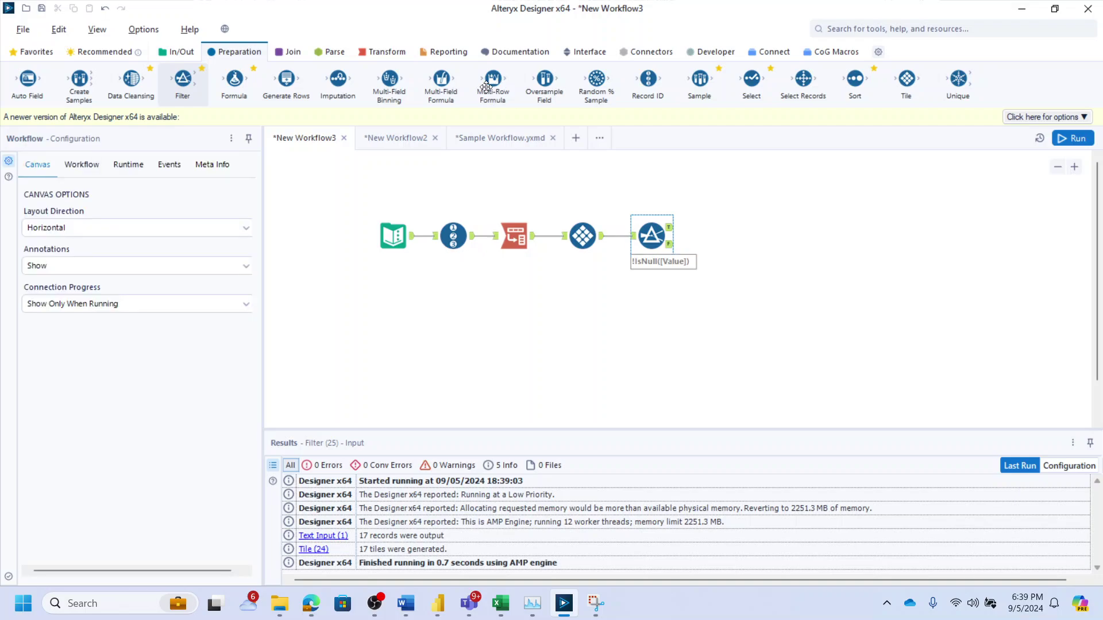
Connect a Multi-Row Formula tool to the Filter's True output and run the workflow
drag(487, 87, 732, 237)
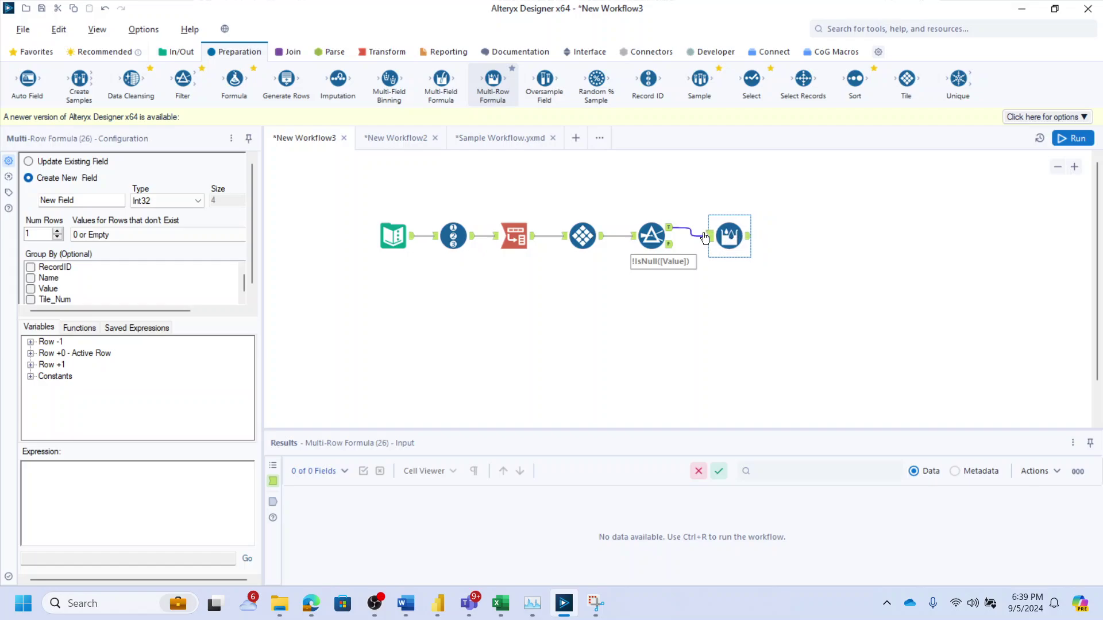
click(672, 240)
key(ctrl+r)
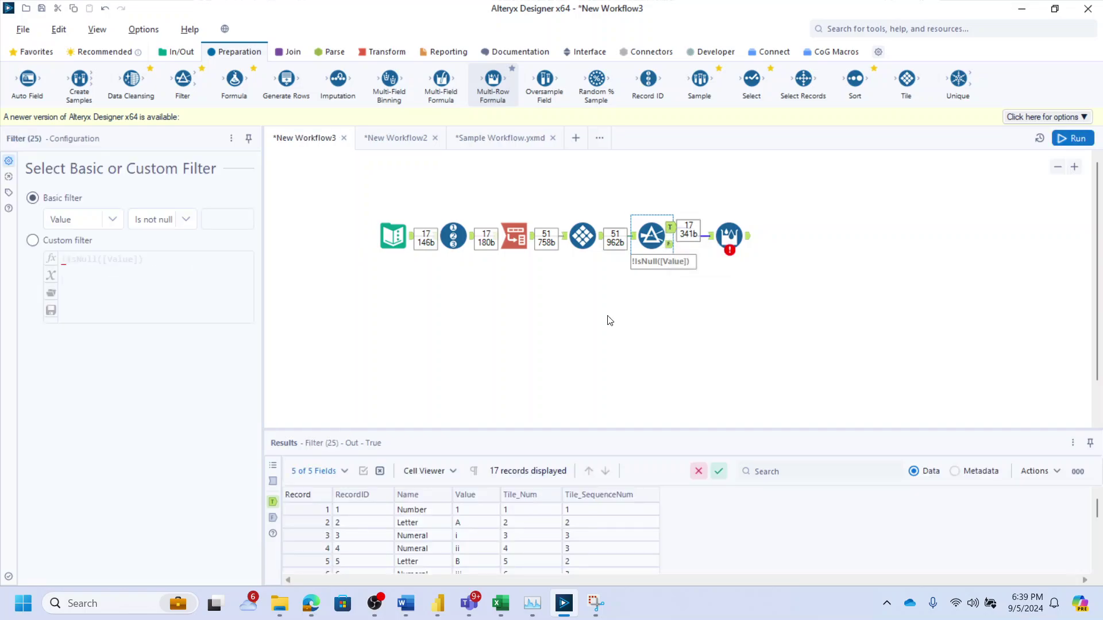
Examine the RecordID, Name, Value and tile columns in the Filter's True output and compare them with the Tile tool's output
drag(370, 510, 581, 505)
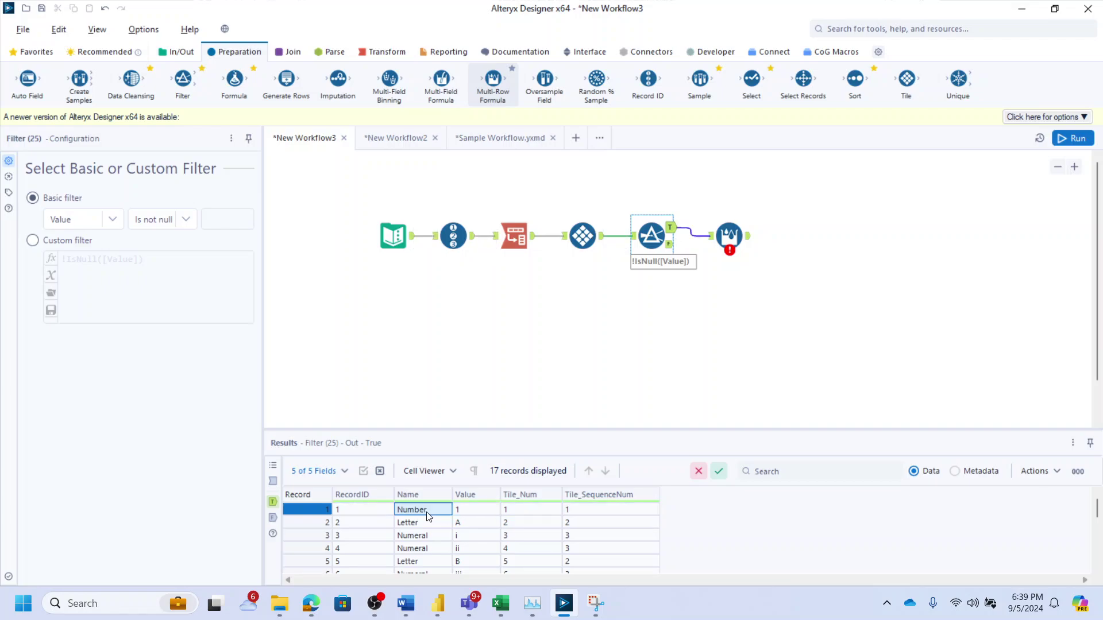
scroll(487, 528, down, 4)
scroll(486, 526, up, 4)
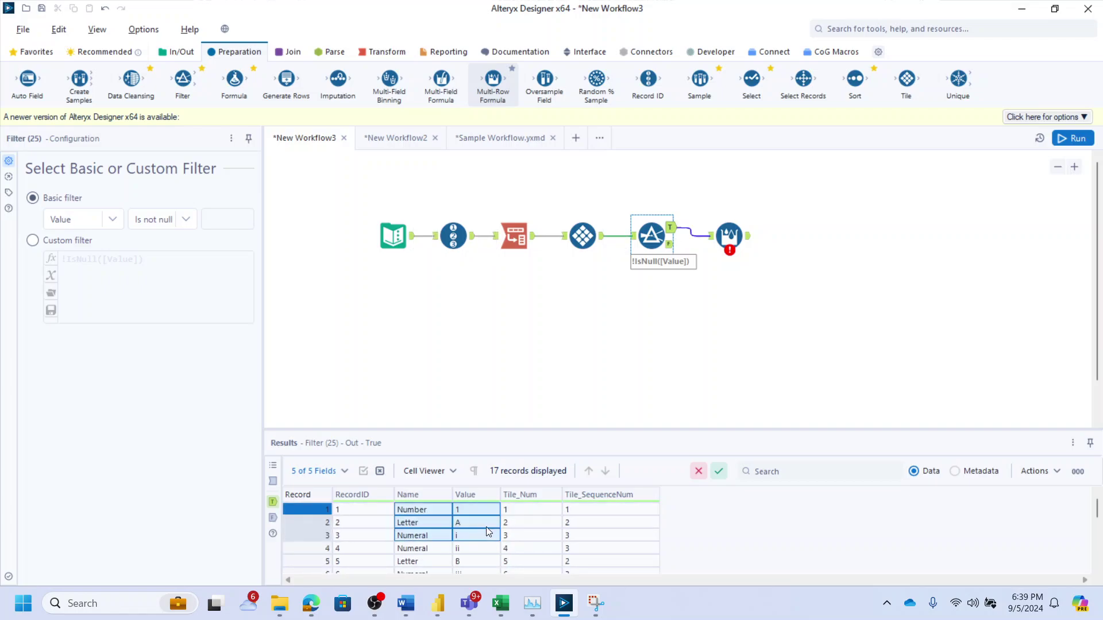
drag(370, 510, 366, 565)
scroll(366, 561, down, 1)
scroll(365, 560, up, 1)
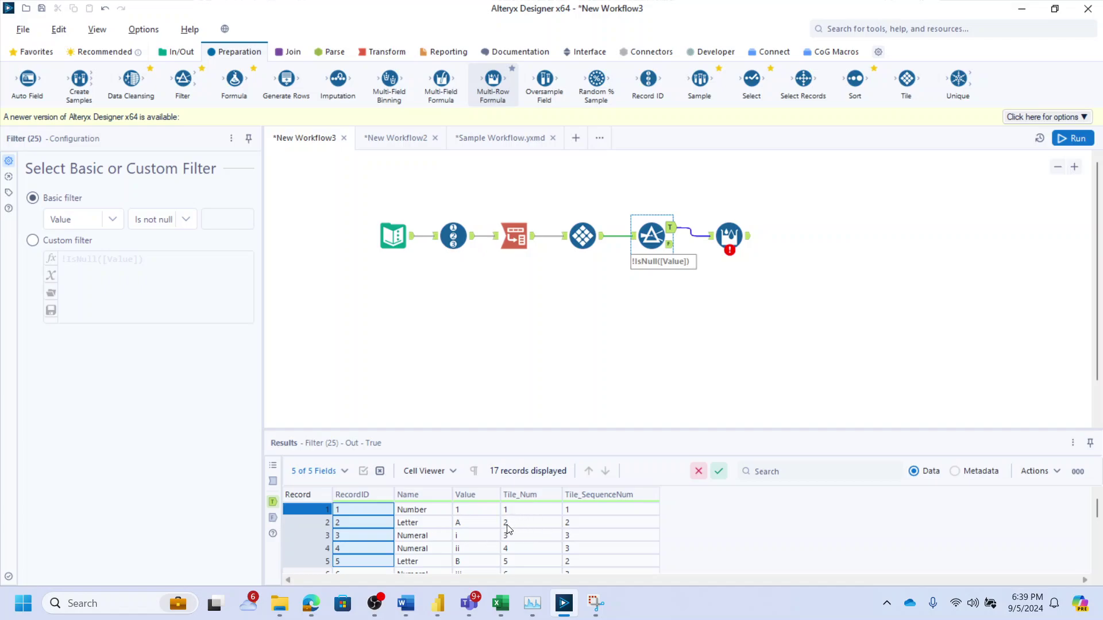
click(407, 511)
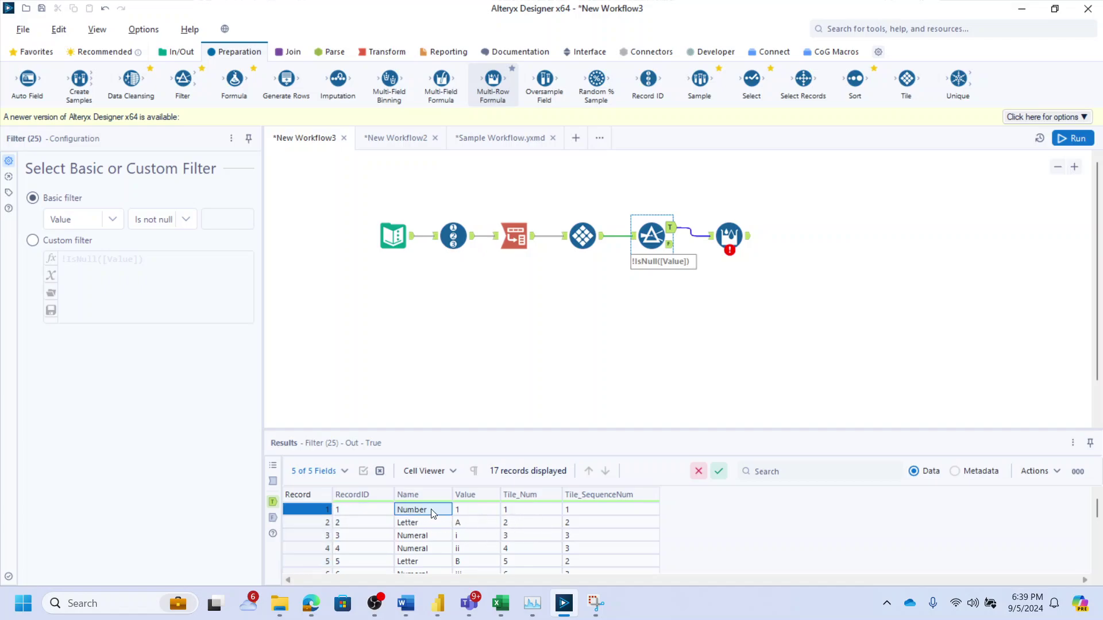
drag(428, 530, 620, 539)
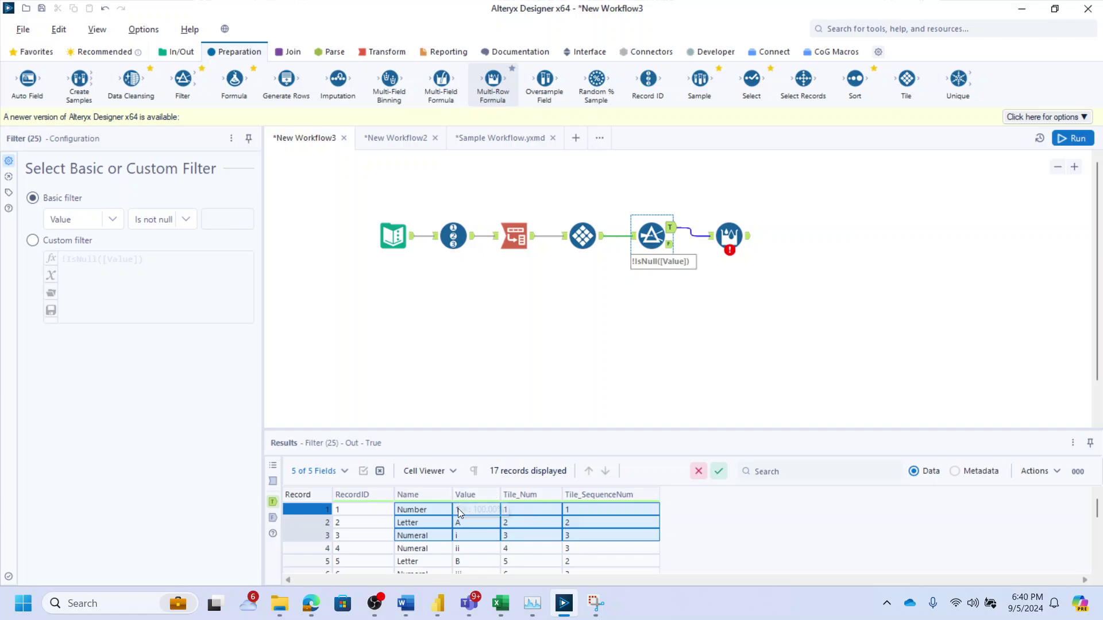
drag(347, 509, 347, 536)
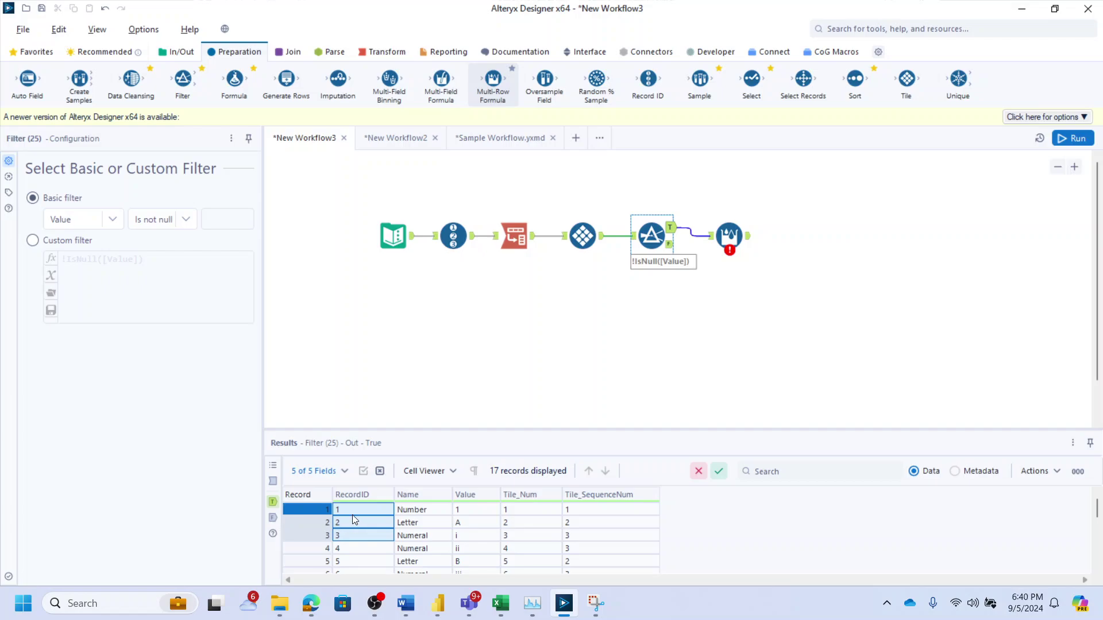
click(591, 236)
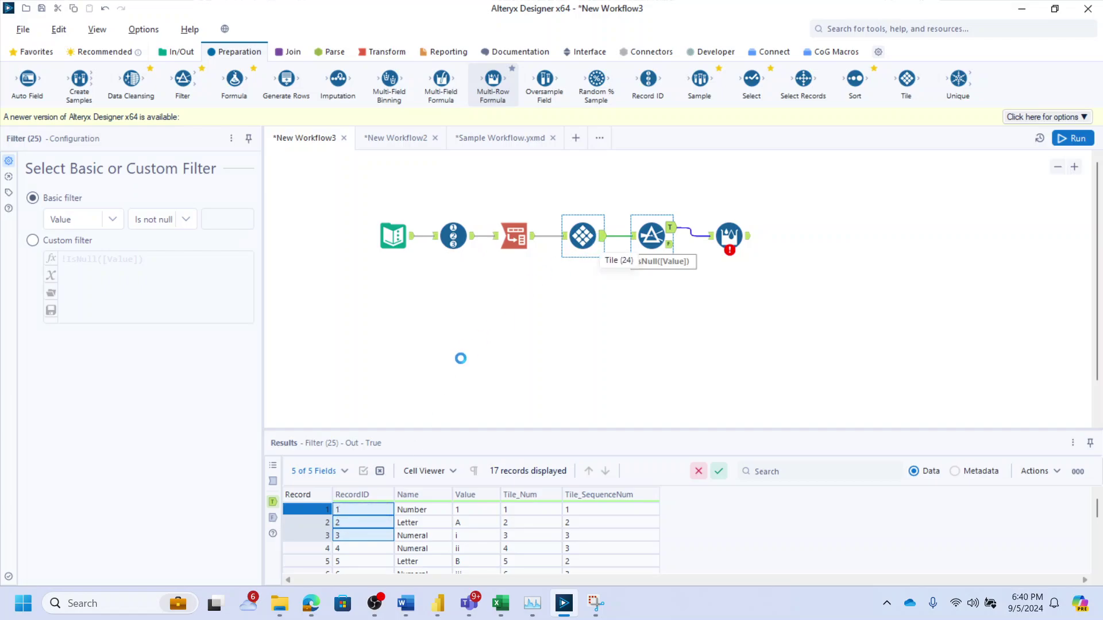
drag(347, 510, 584, 541)
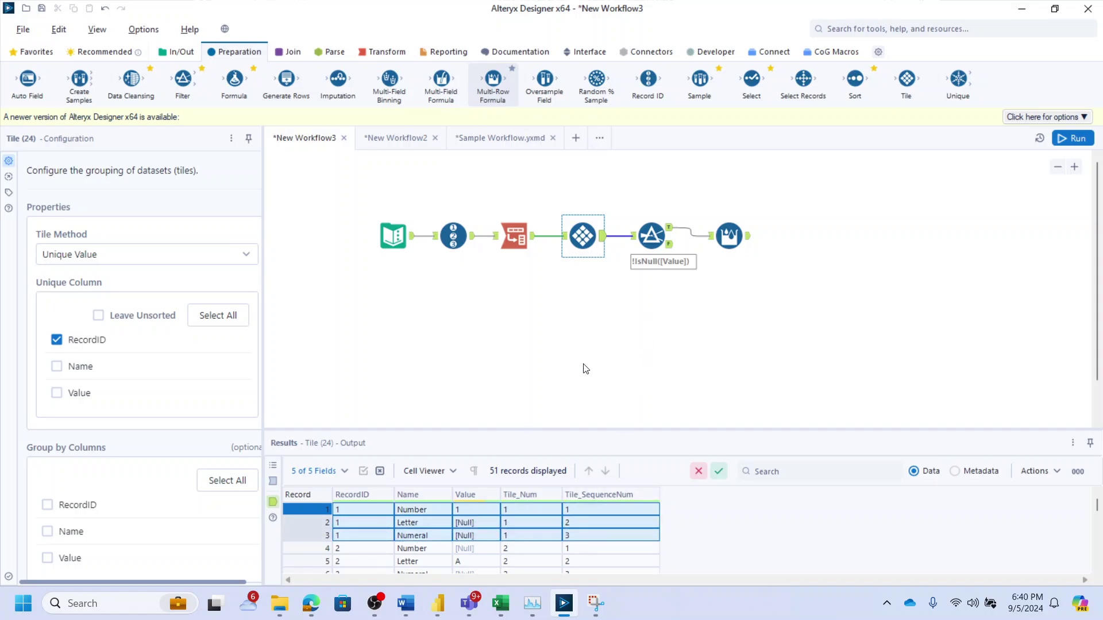
Set the Multi-Row Formula tool to update an existing field
click(728, 236)
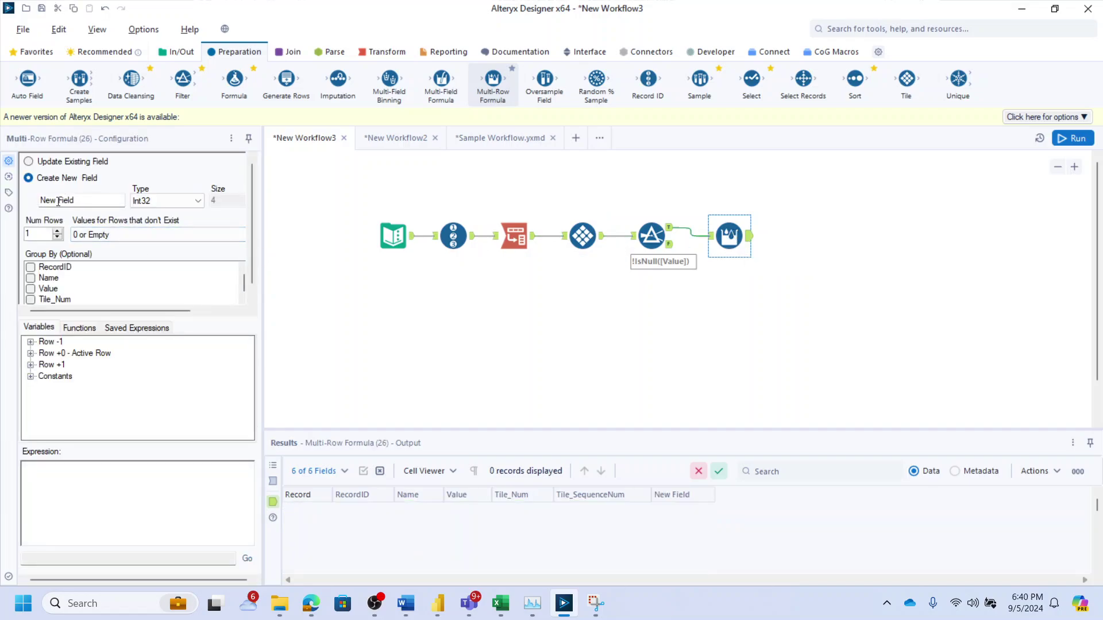
click(60, 163)
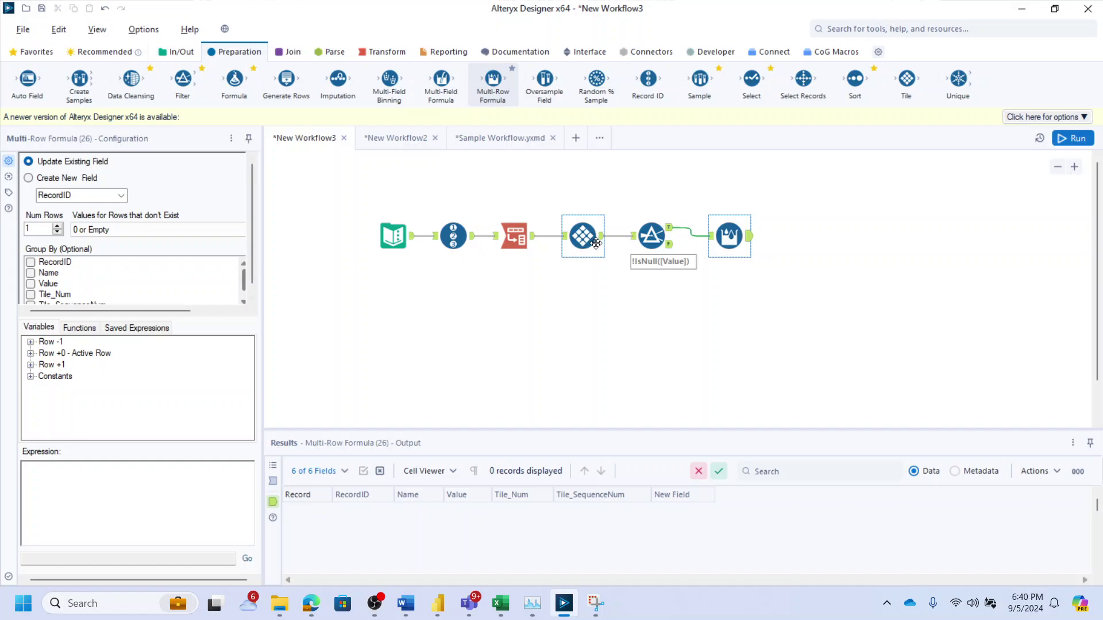
Examine the fourth record's Tile_SequenceNum in the Filter's True output against the neighbouring records
click(660, 247)
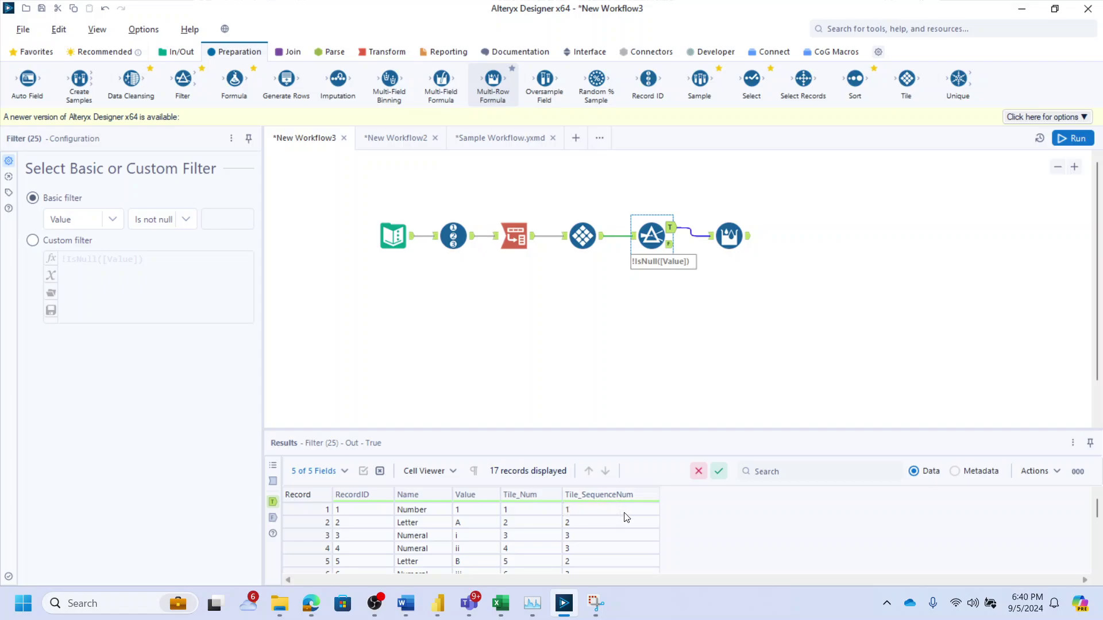
drag(439, 514, 348, 556)
click(579, 550)
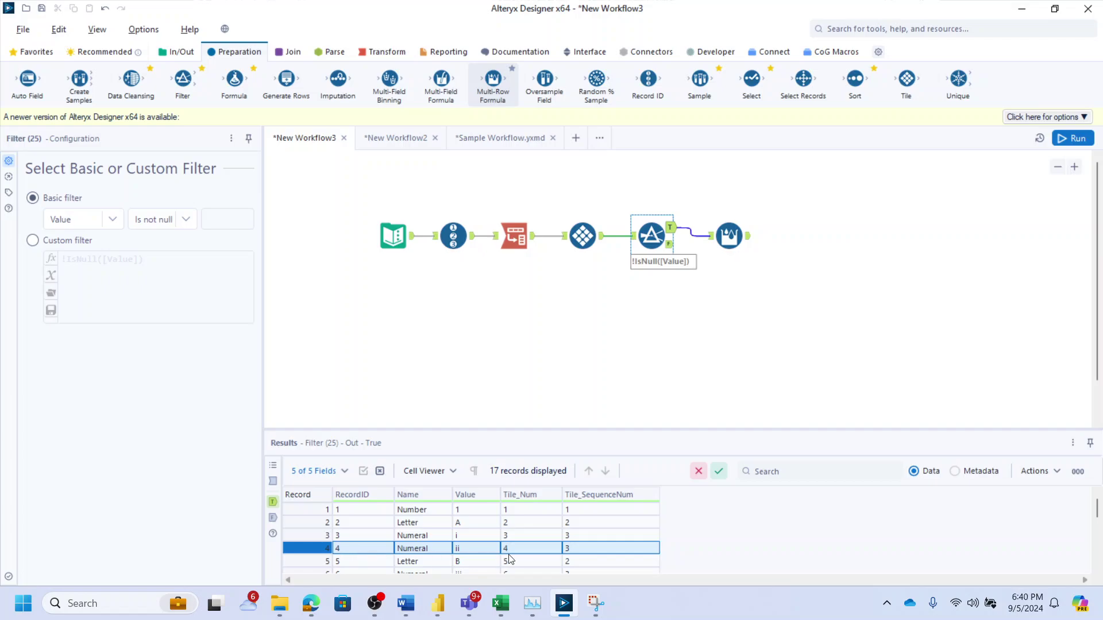
click(571, 553)
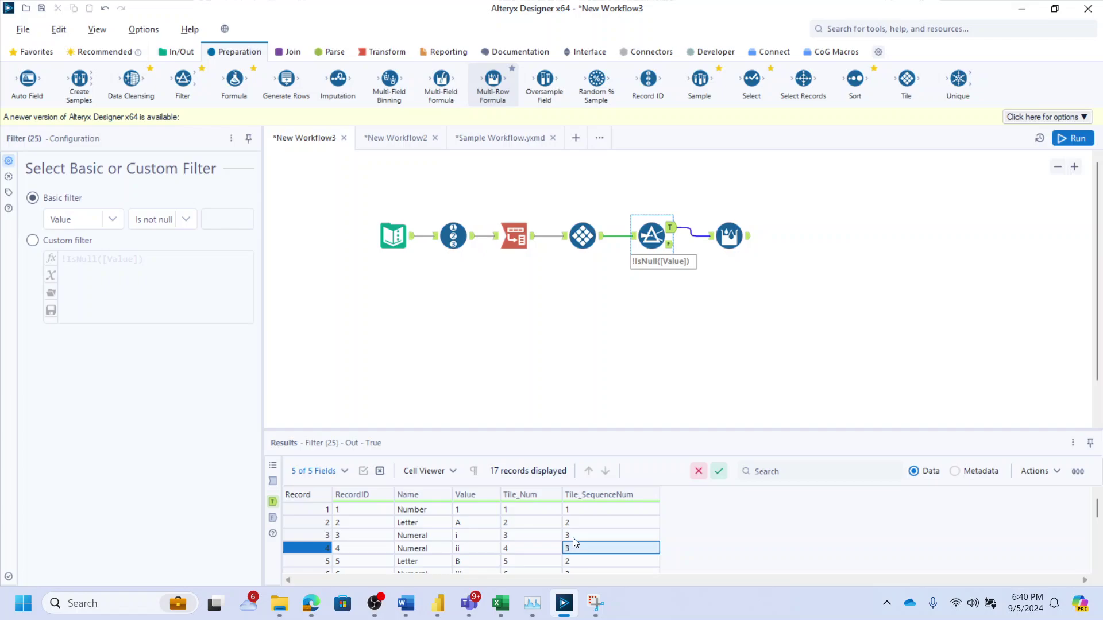
Examine how Tile_SequenceNum separates the successive groups of records in the Filter's True output
click(573, 549)
click(573, 548)
click(575, 537)
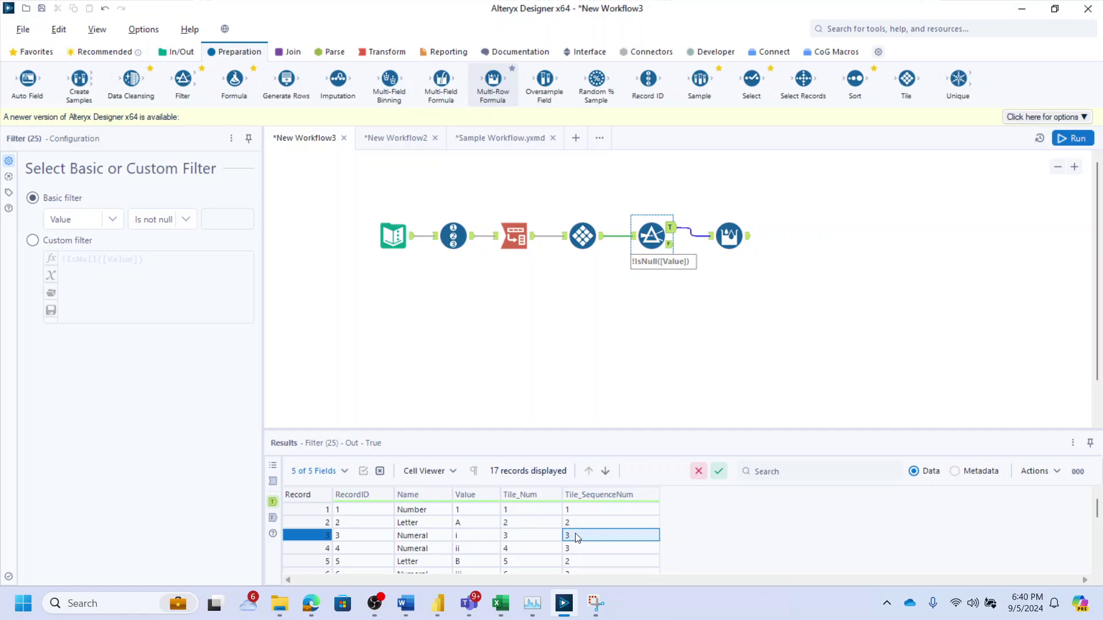
drag(574, 510, 389, 541)
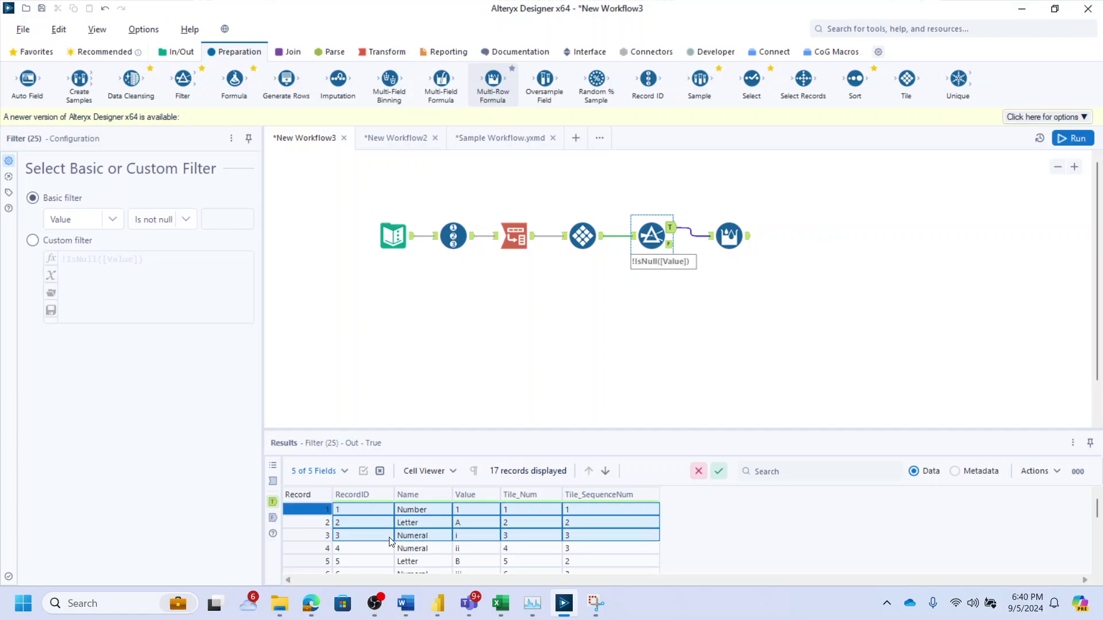
drag(581, 547, 351, 550)
drag(599, 566, 374, 566)
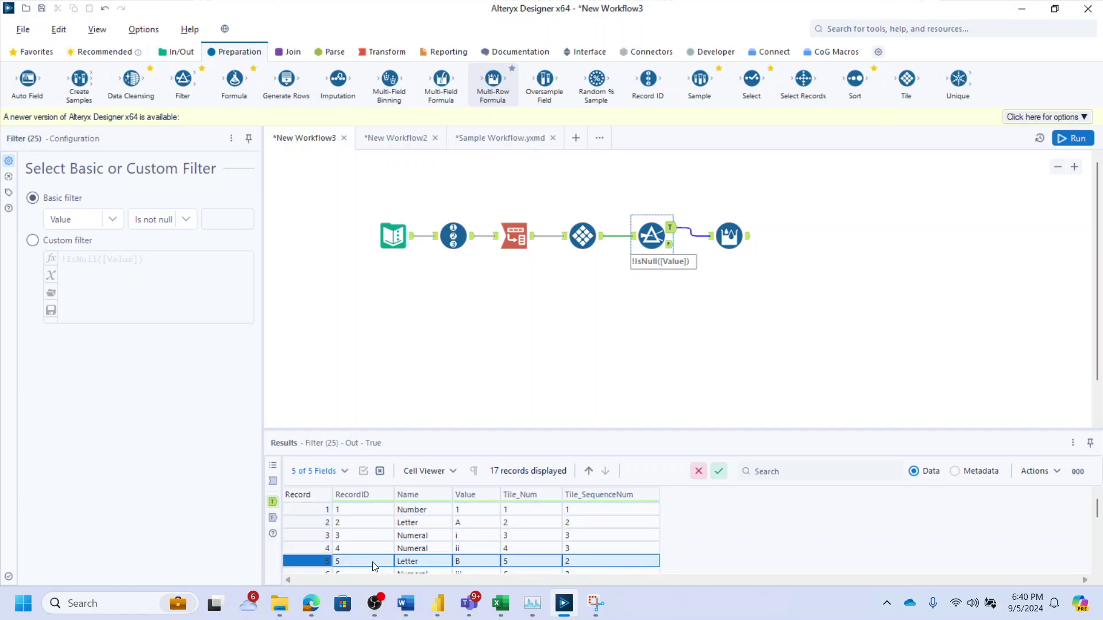
scroll(363, 561, down, 2)
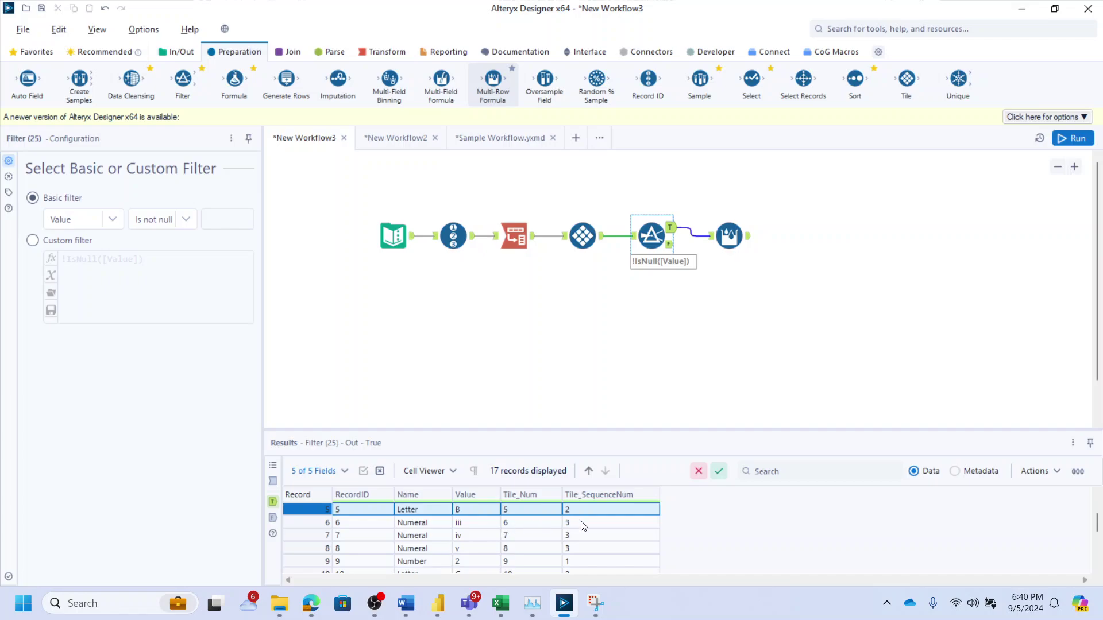
Begin the Multi-Row Formula expression for RecordID with the condition IF [Tile_SequenceNum] <= [Row-1:Tile_SequenceNum]
click(729, 236)
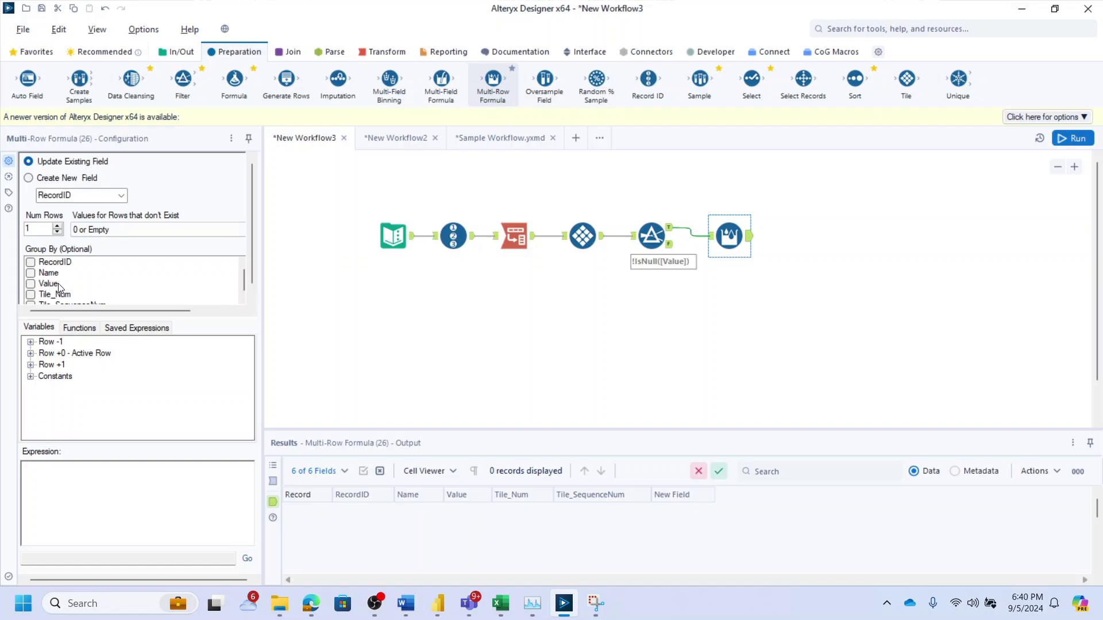
click(61, 486)
text(IF)
click(30, 353)
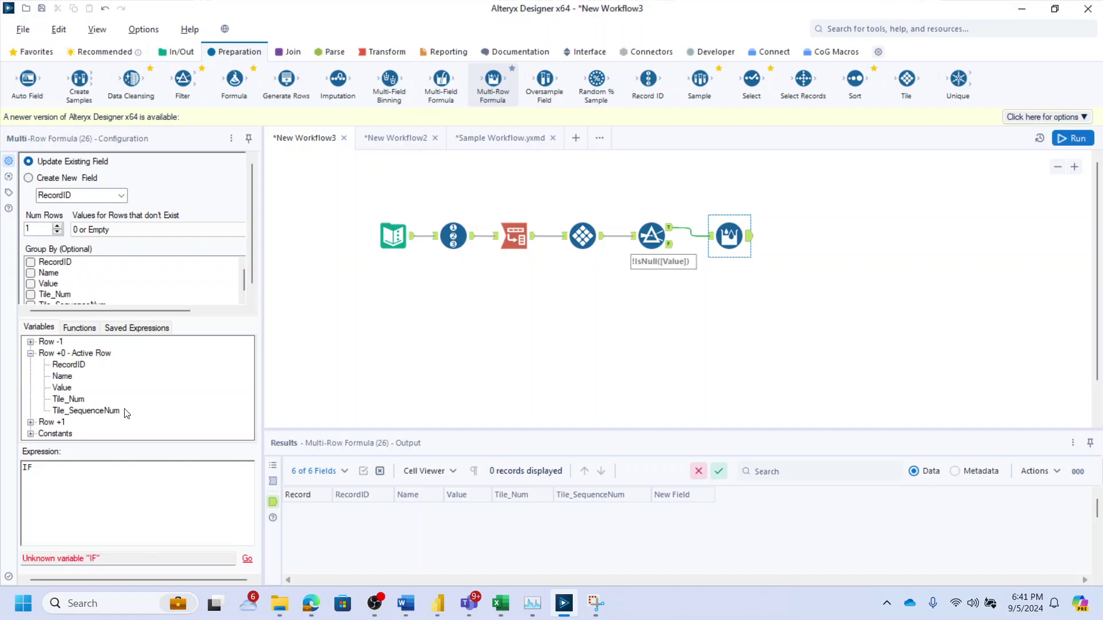
double_click(92, 411)
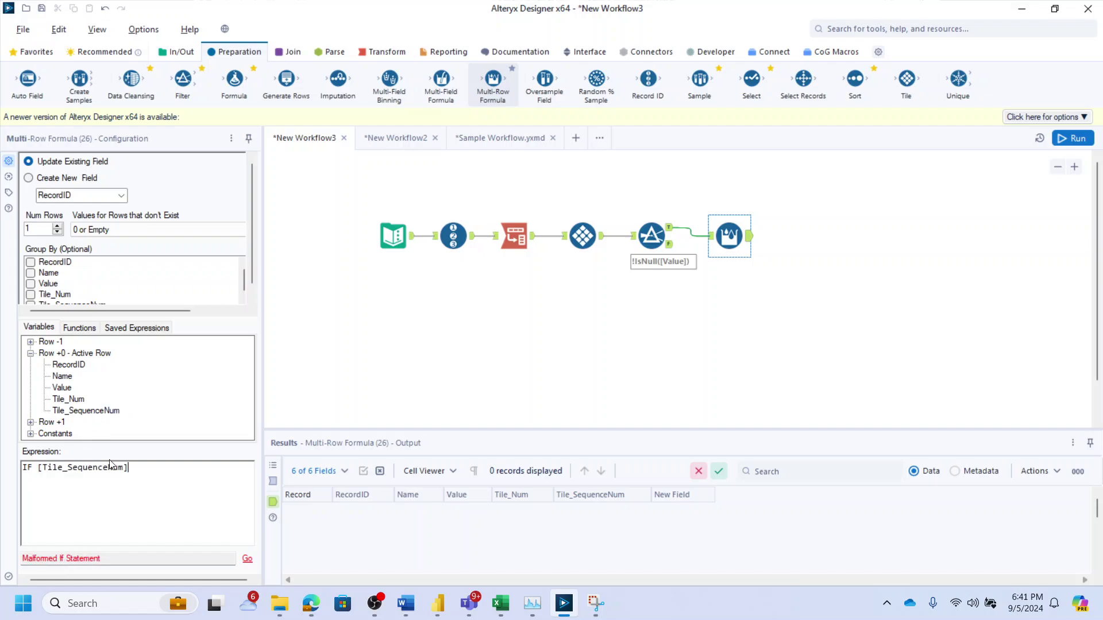
text(<)
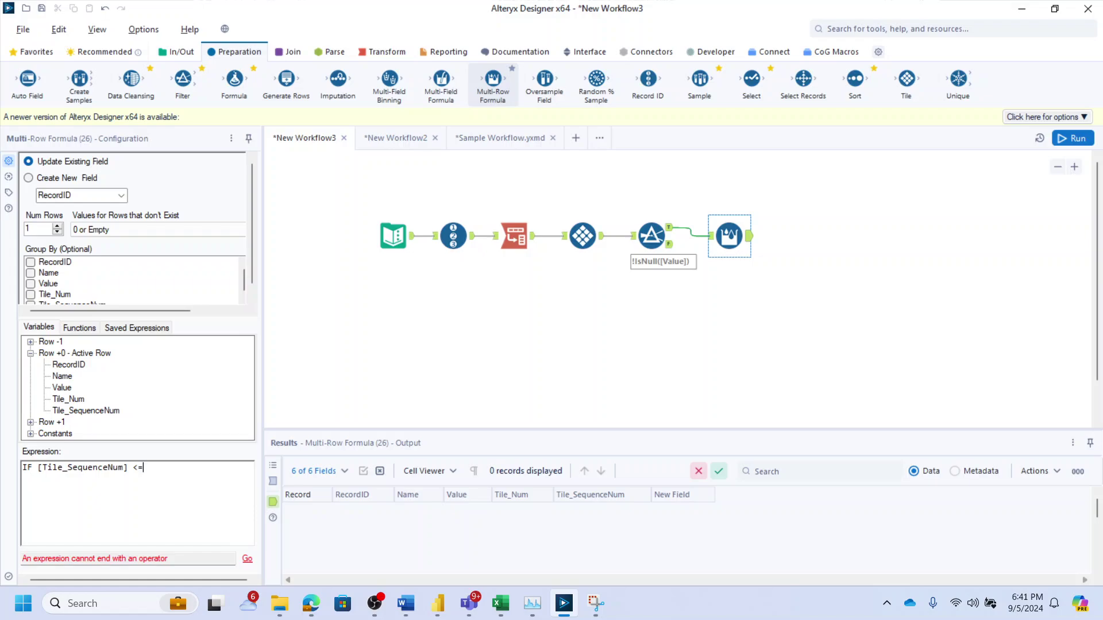
text(=)
click(30, 342)
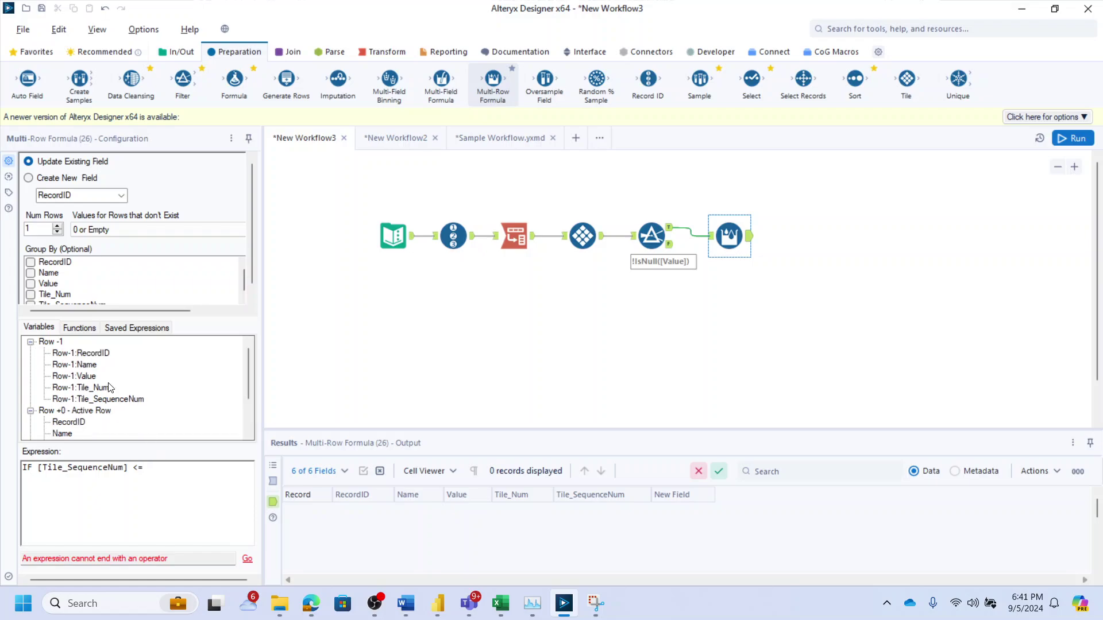
double_click(95, 399)
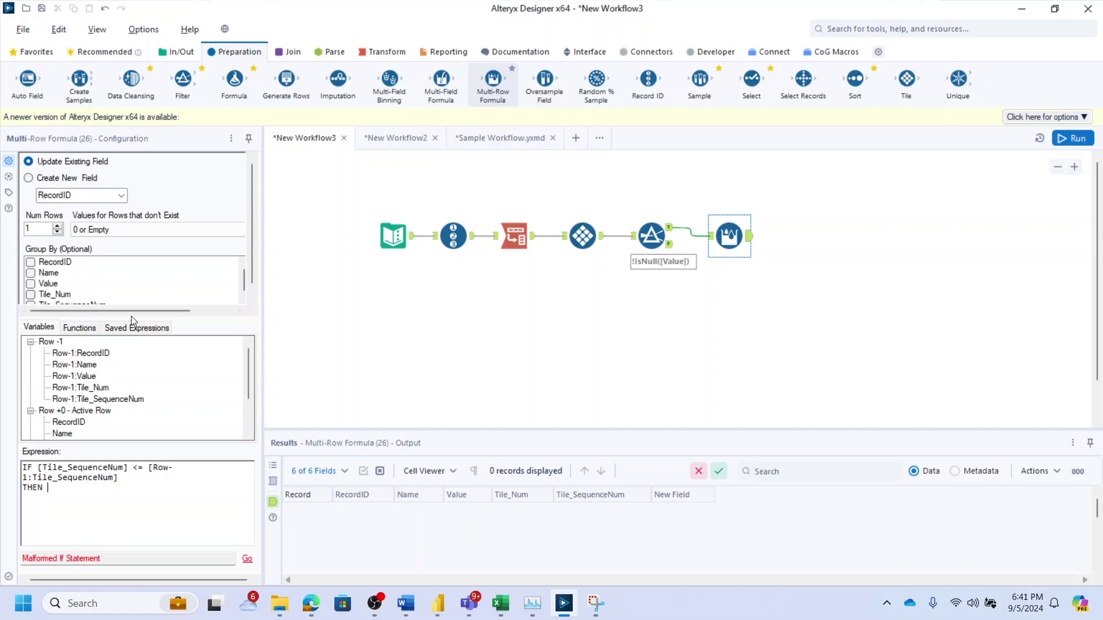
Complete the expression with THEN [Row-1:RecordID]+1 ELSE [Row-1:RecordID] ENDIF and run the workflow
click(96, 353)
double_click(99, 355)
text(+1)
double_click(86, 352)
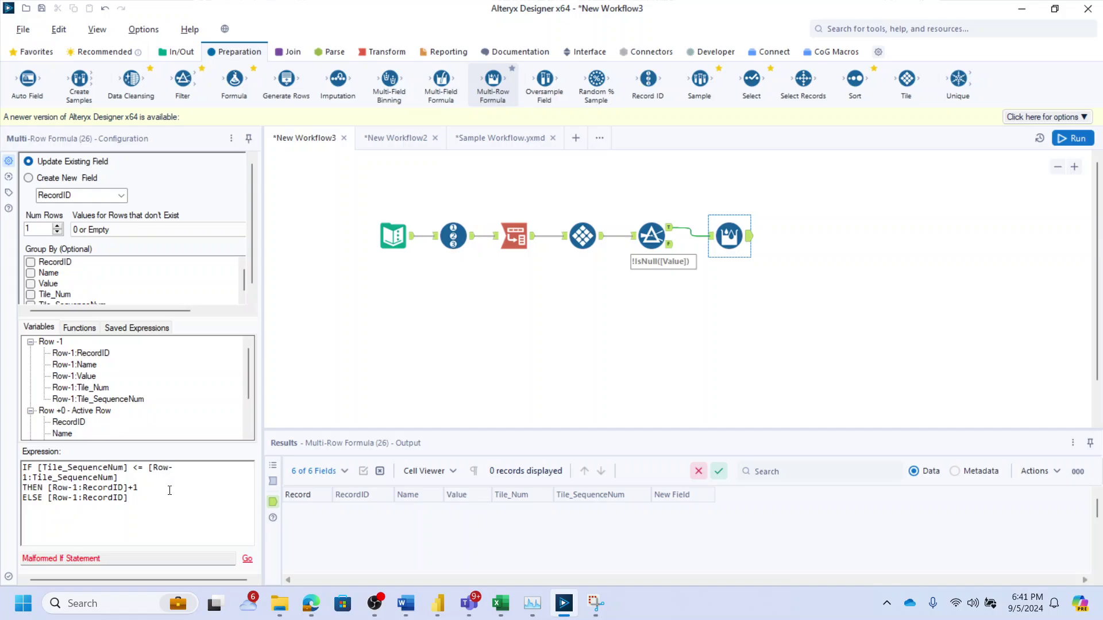
text(ENDIF)
drag(57, 490, 147, 489)
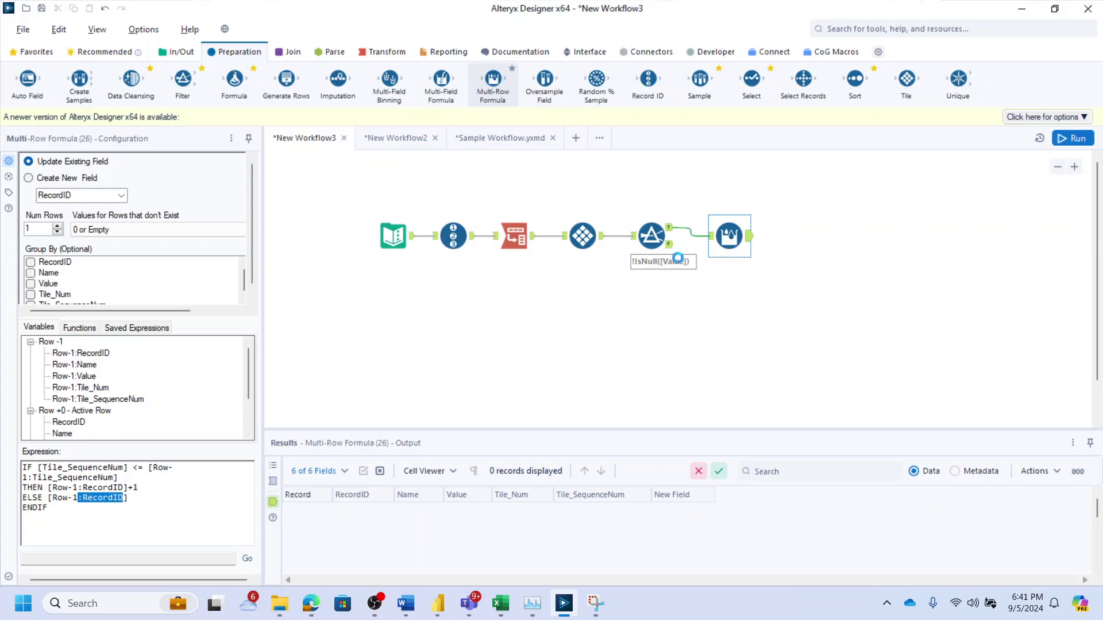
click(756, 236)
key(ctrl+r)
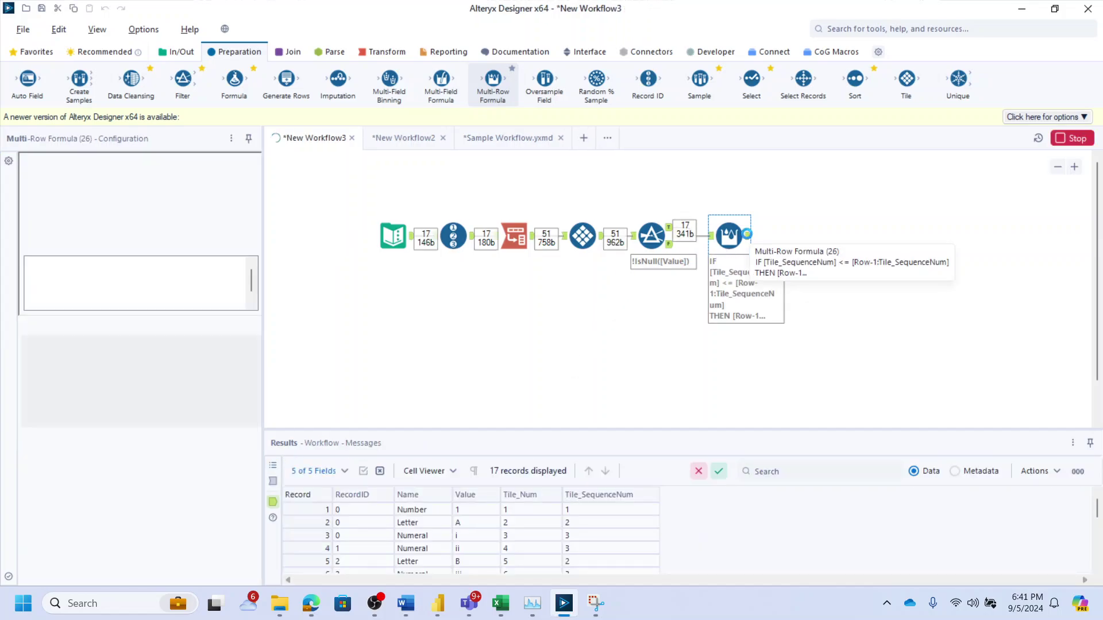
Examine which records share a RecordID in the Multi-Row Formula output, comparing their Name, Value and tile columns
drag(348, 511, 588, 538)
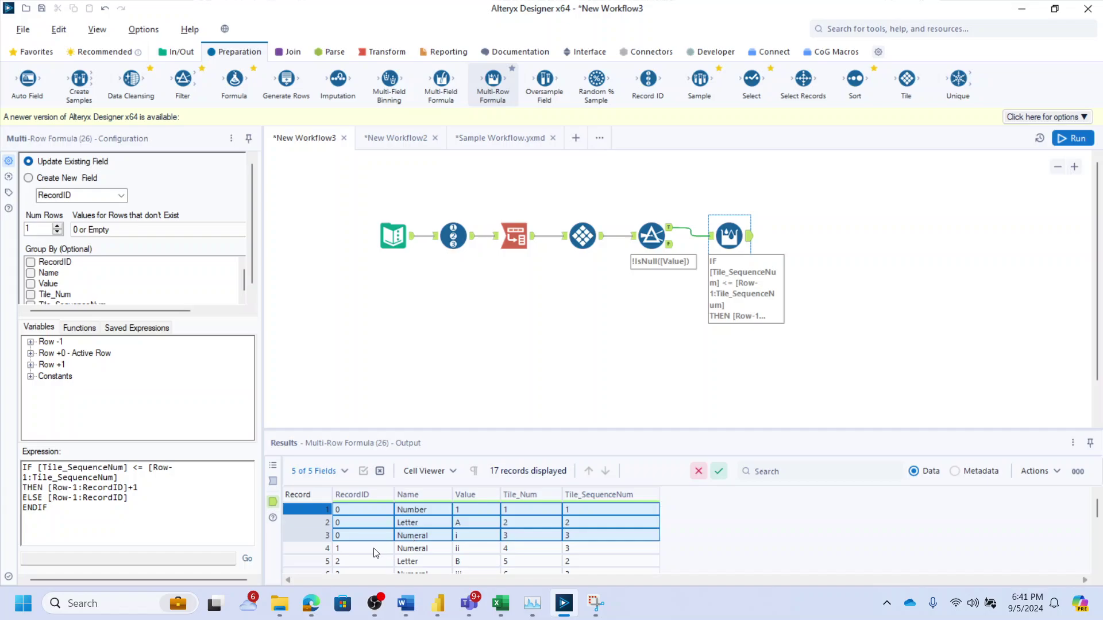
drag(397, 550, 571, 543)
scroll(584, 544, down, 1)
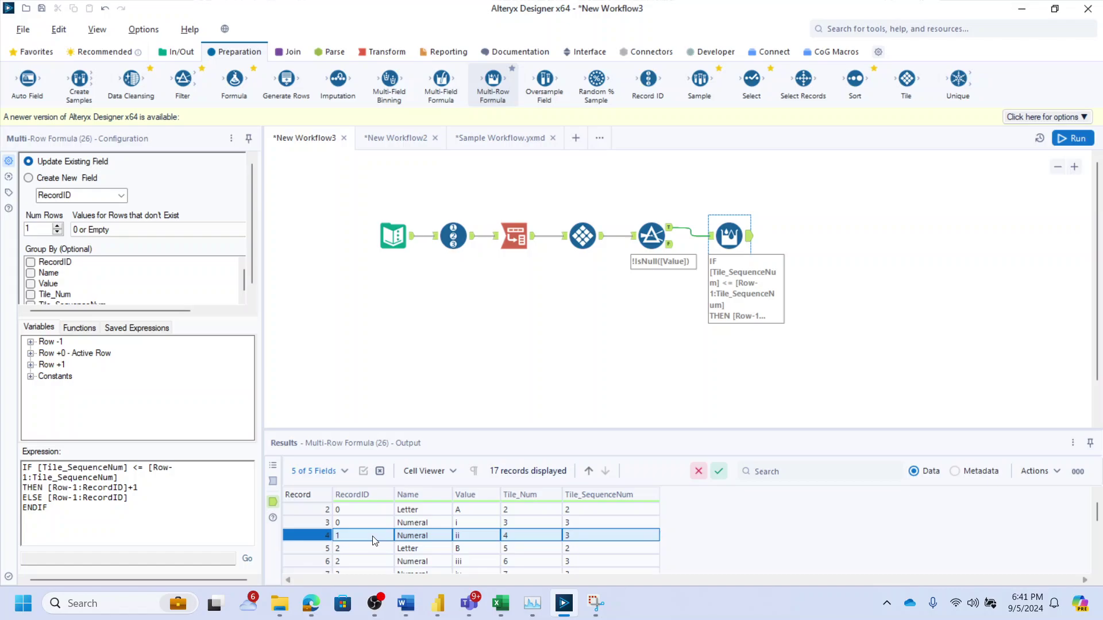
scroll(369, 524, up, 1)
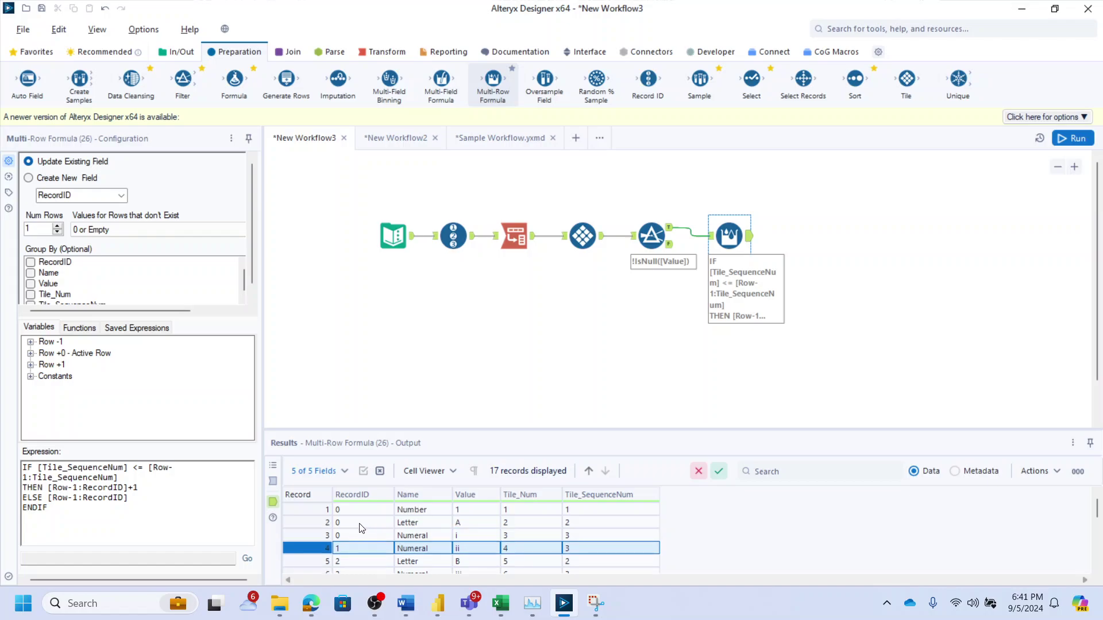
drag(360, 512, 587, 540)
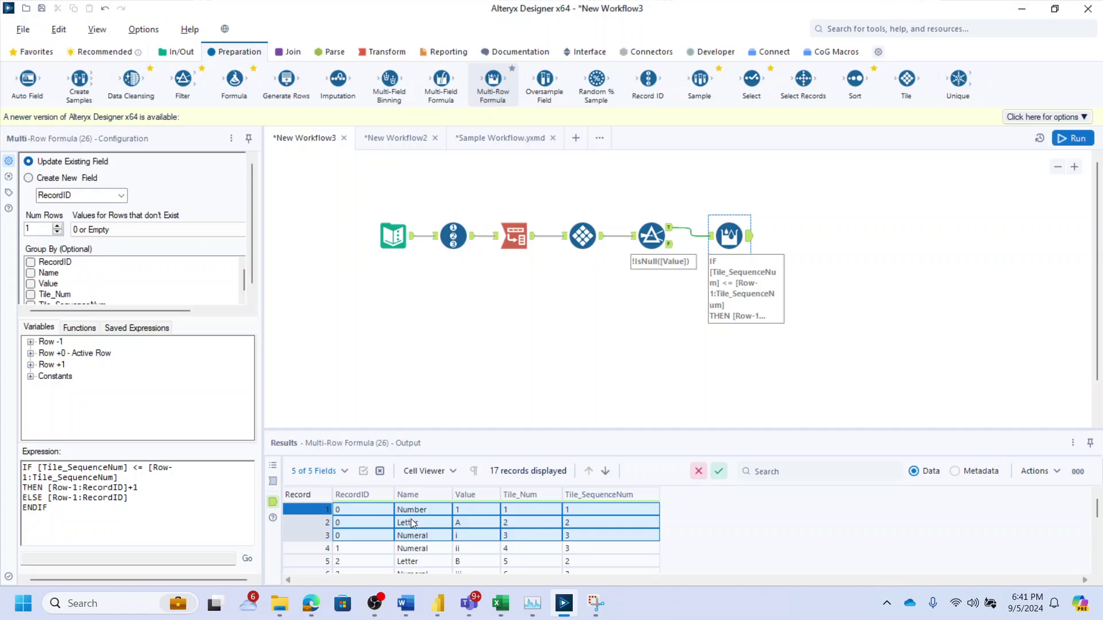
drag(367, 548, 548, 547)
scroll(353, 543, down, 1)
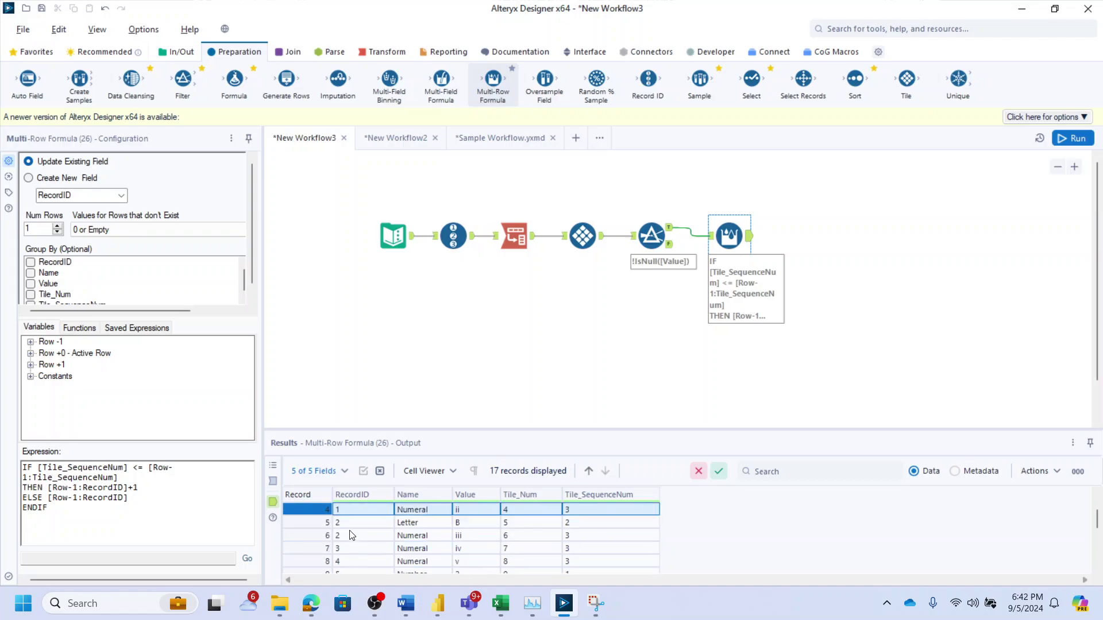
drag(353, 523, 578, 531)
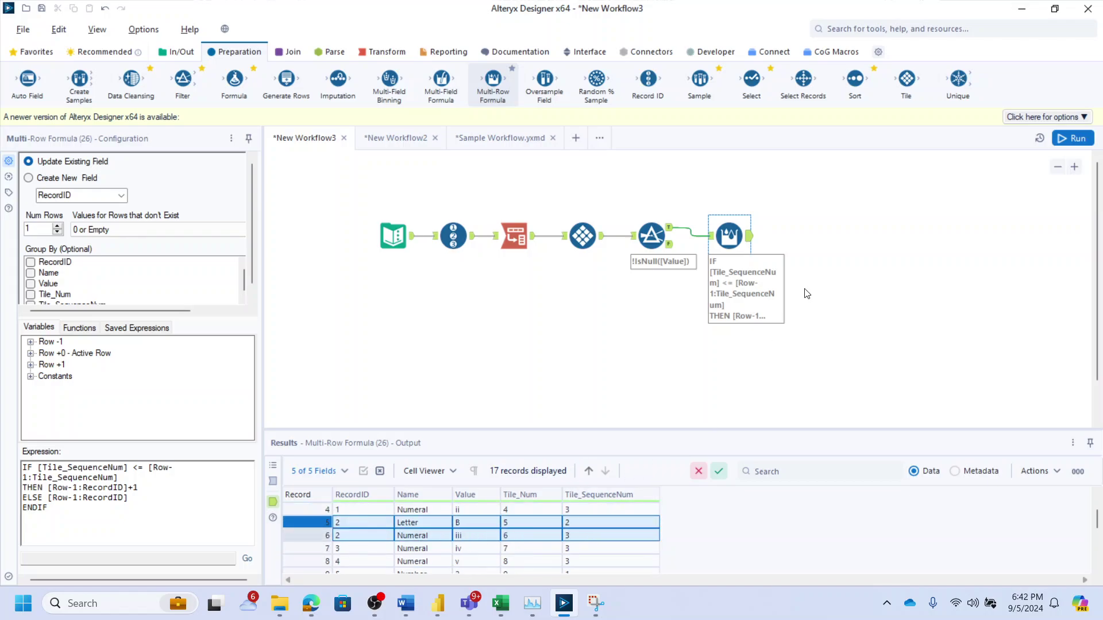
Connect a Cross Tab tool after the Multi-Row Formula tool and insert a Sort tool between the two
click(384, 52)
drag(132, 80, 838, 234)
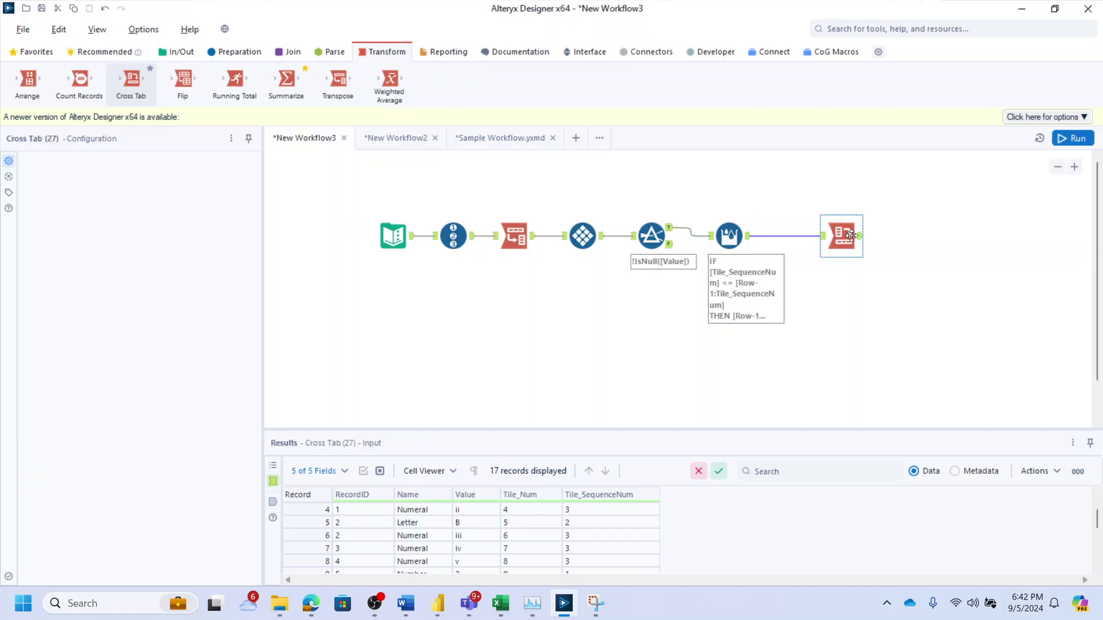
click(239, 52)
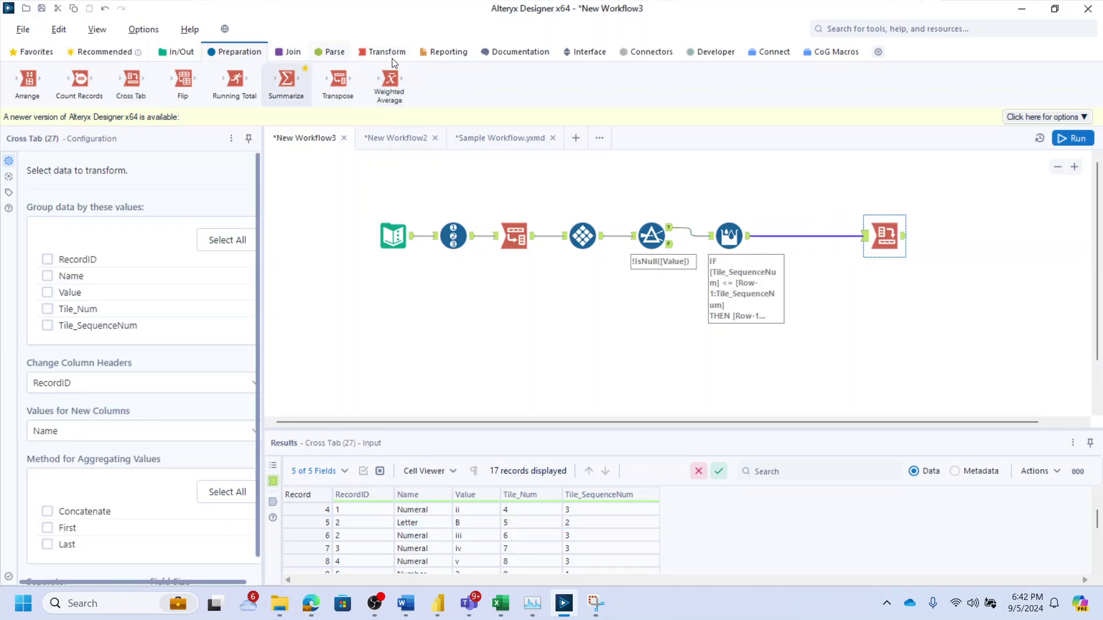
drag(855, 80, 833, 236)
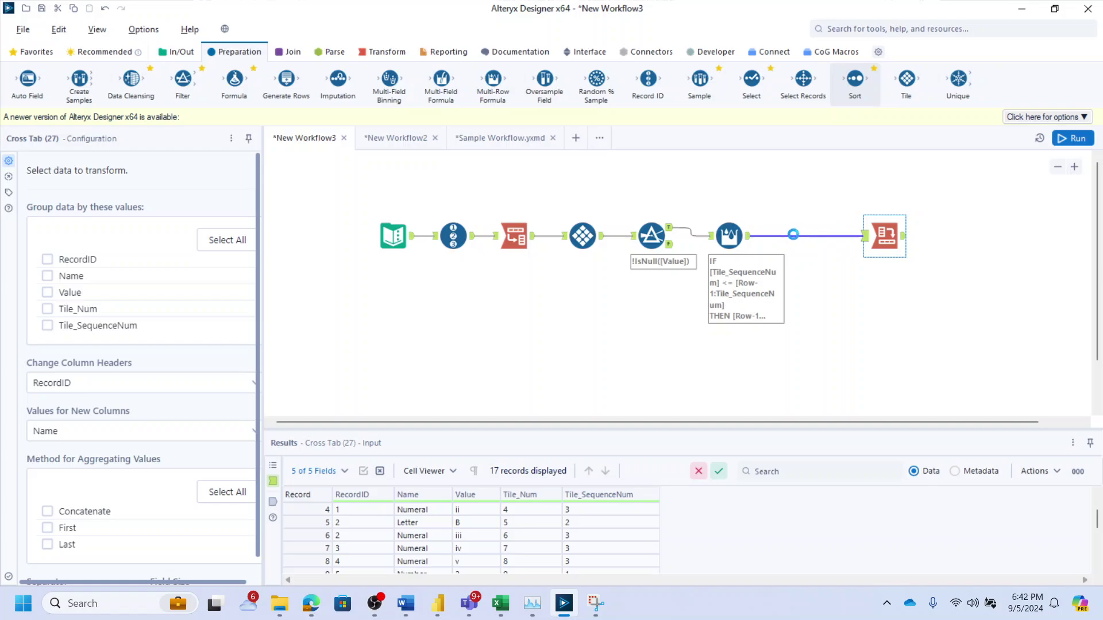
Set the Sort tool to order by RecordID and Tile_SequenceNum, both ascending
click(76, 240)
click(76, 240)
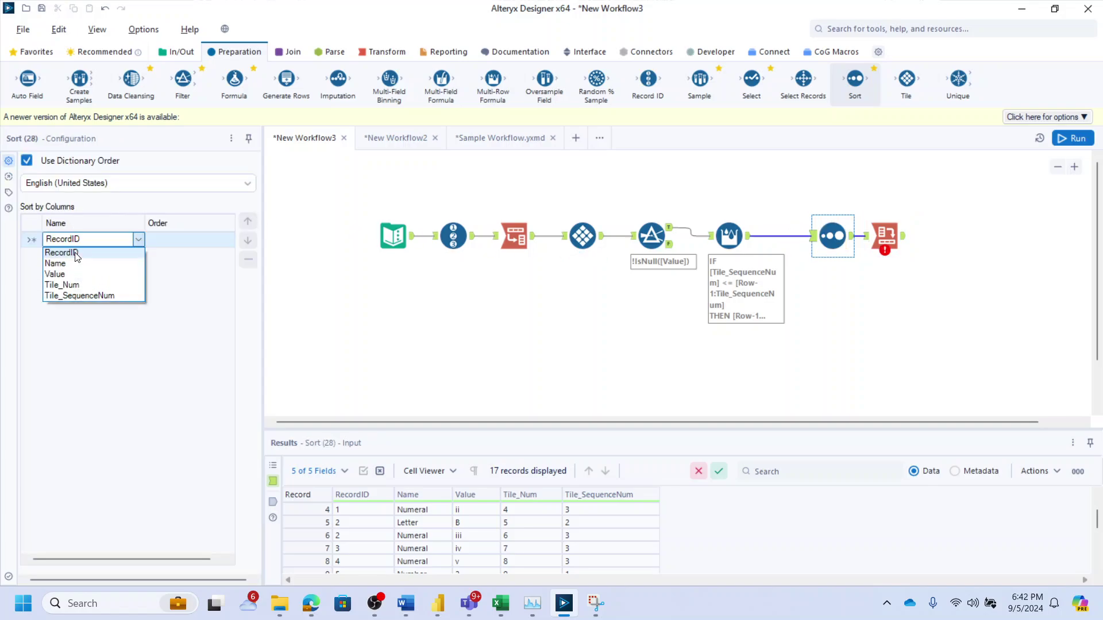
click(62, 252)
click(80, 255)
click(86, 312)
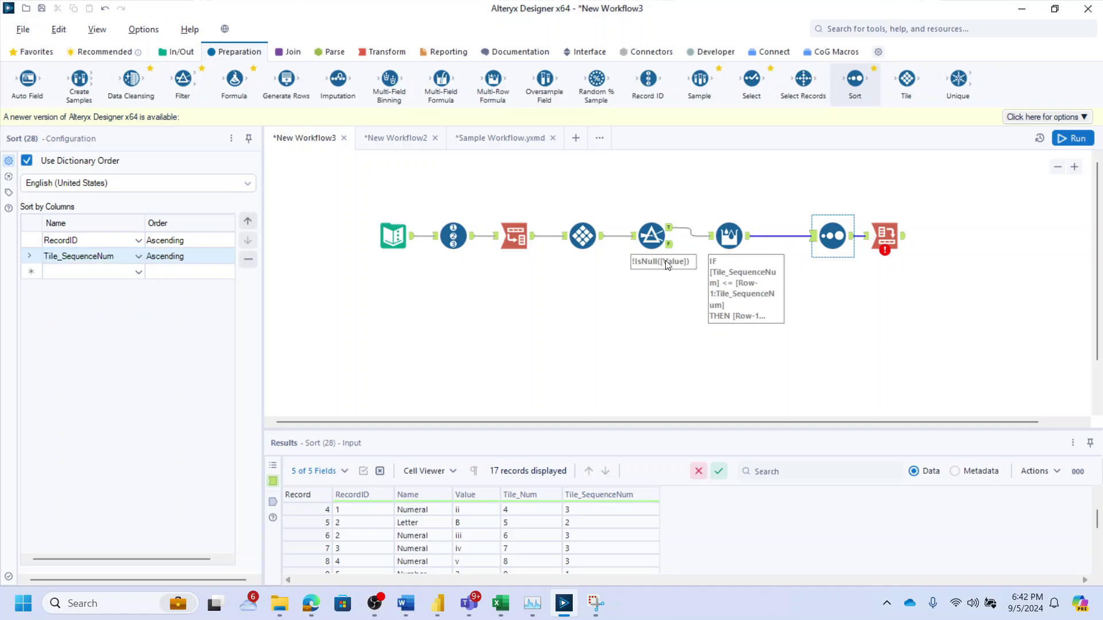
Configure the Cross Tab to group by RecordID, with Name as column headers, Value as new column values and First as aggregation method
click(898, 234)
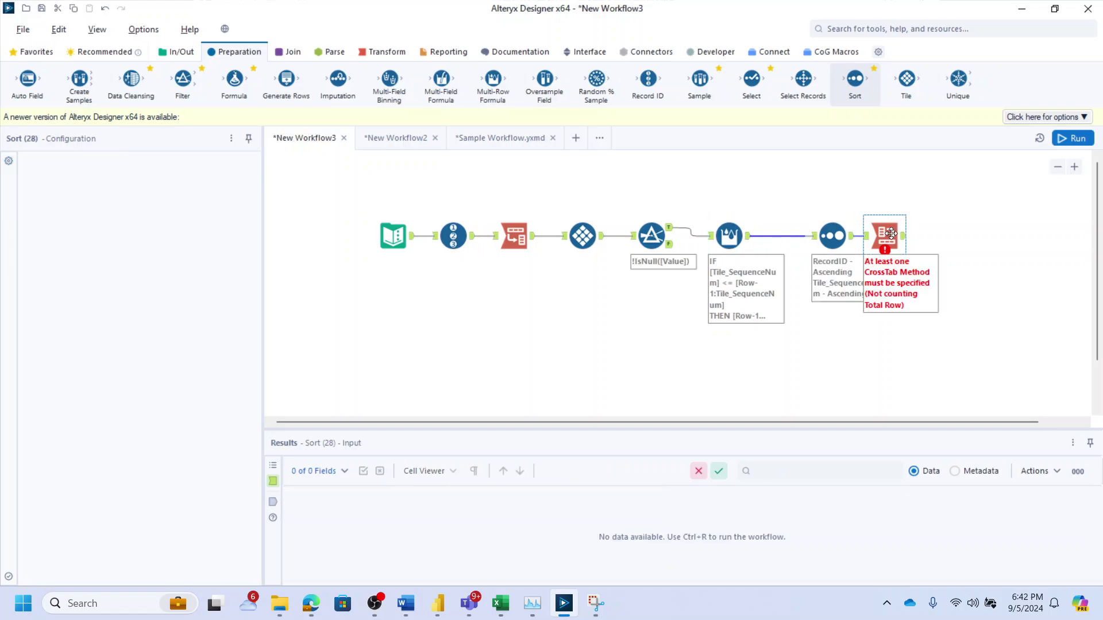
drag(899, 234, 916, 235)
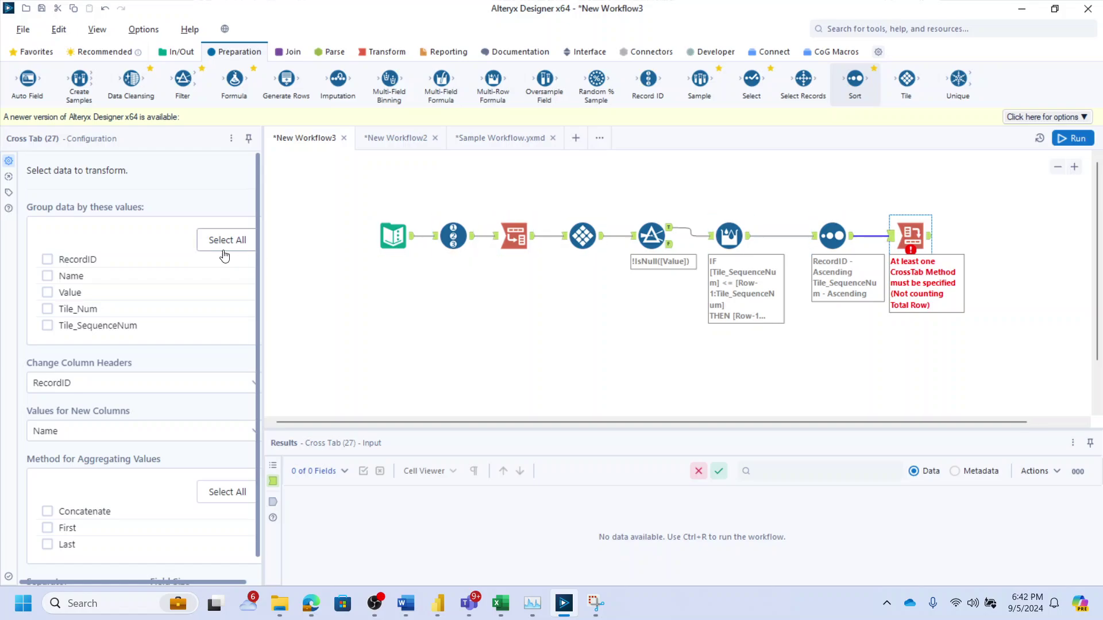
click(81, 262)
click(70, 386)
click(48, 430)
click(35, 432)
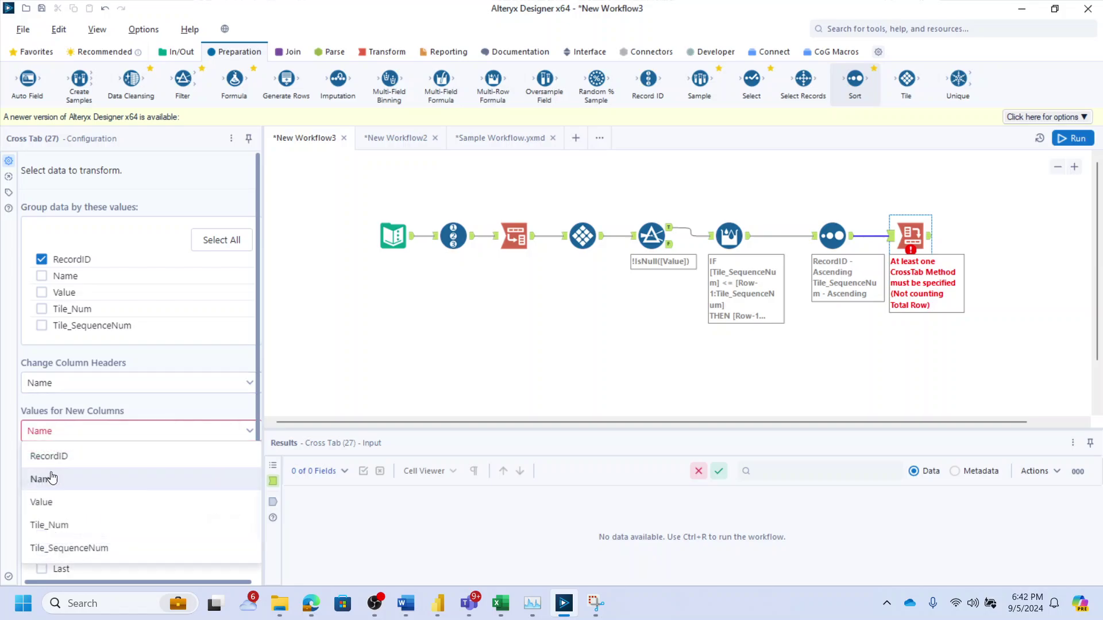
click(45, 508)
click(41, 527)
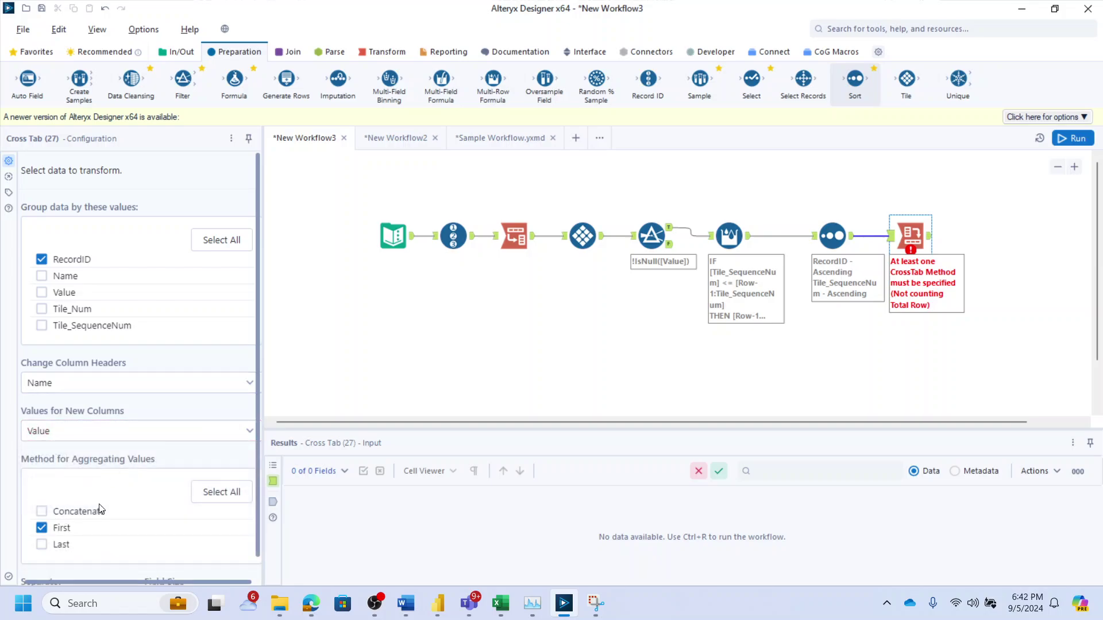
Run the workflow and display the Cross Tab tool's output
click(981, 281)
key(ctrl+r)
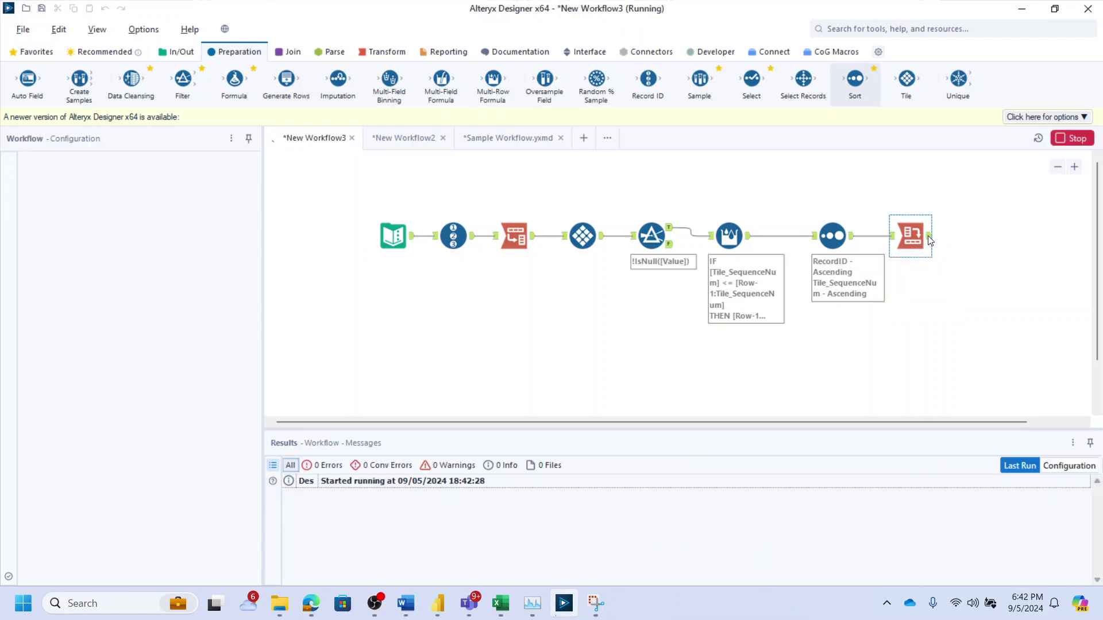
click(928, 235)
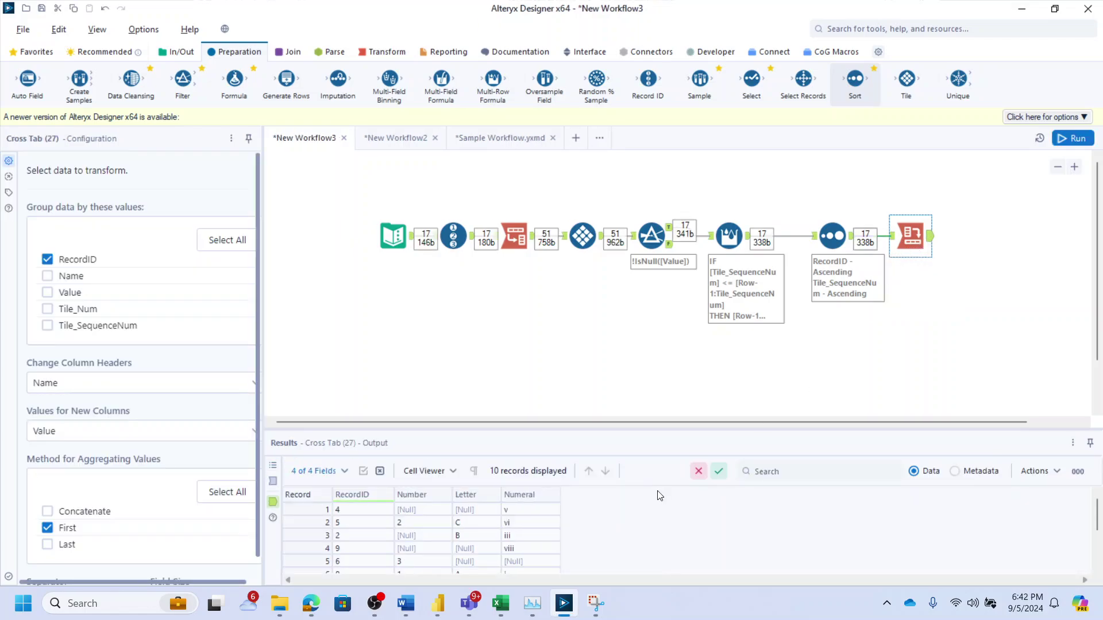
Connect a second Sort tool after the Cross Tab and order it by RecordID ascending
drag(855, 80, 979, 236)
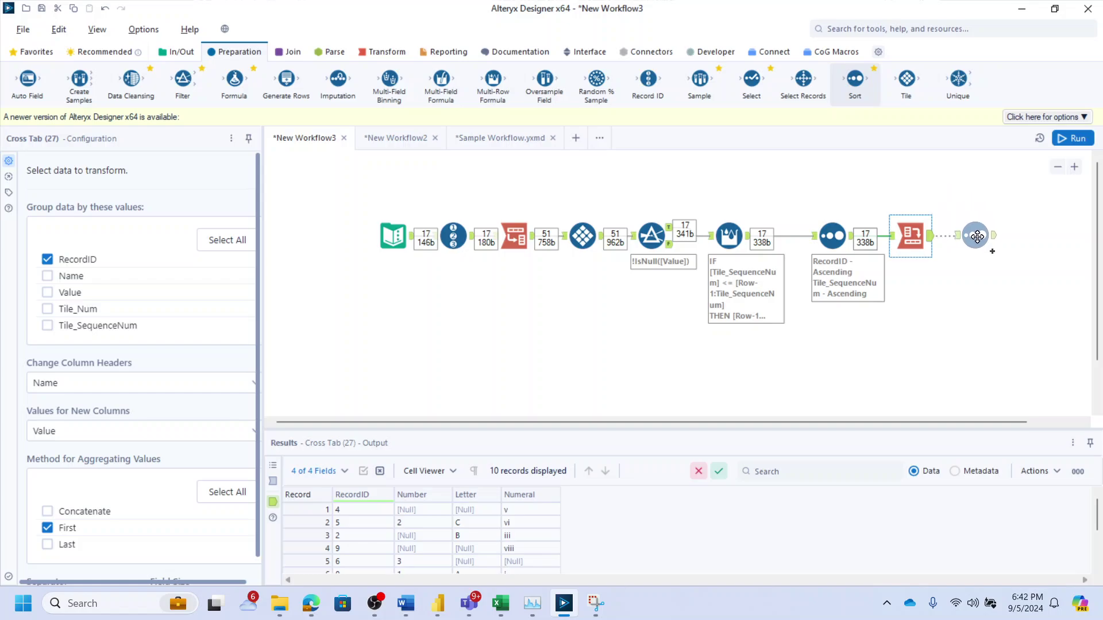
click(129, 240)
click(128, 255)
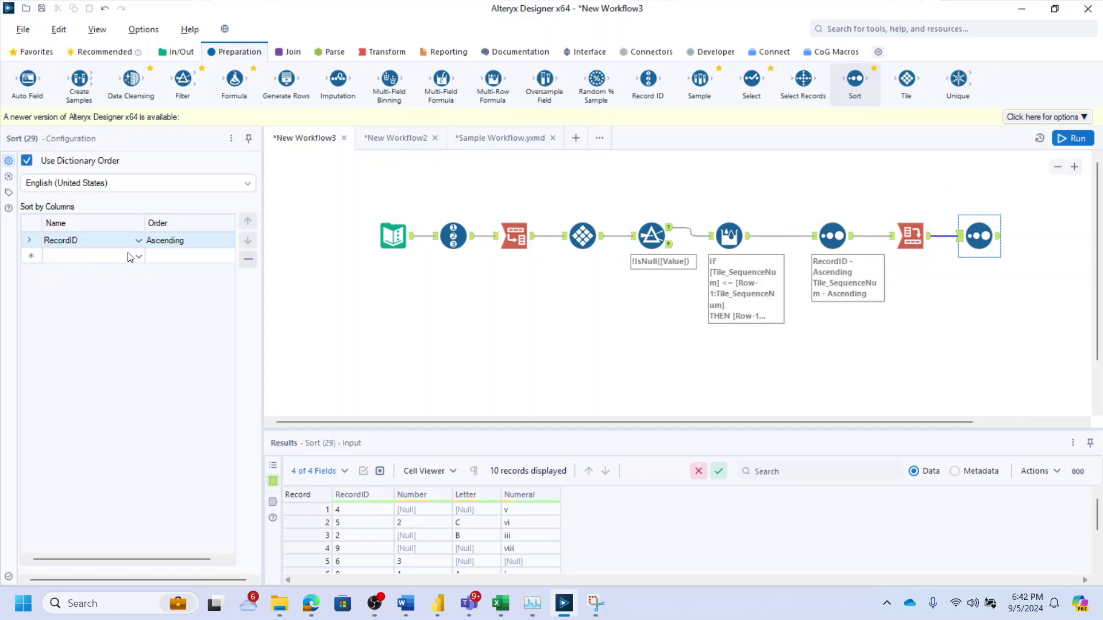
Run the workflow and enlarge the results area to review all records of the final sorted output
key(ctrl+r)
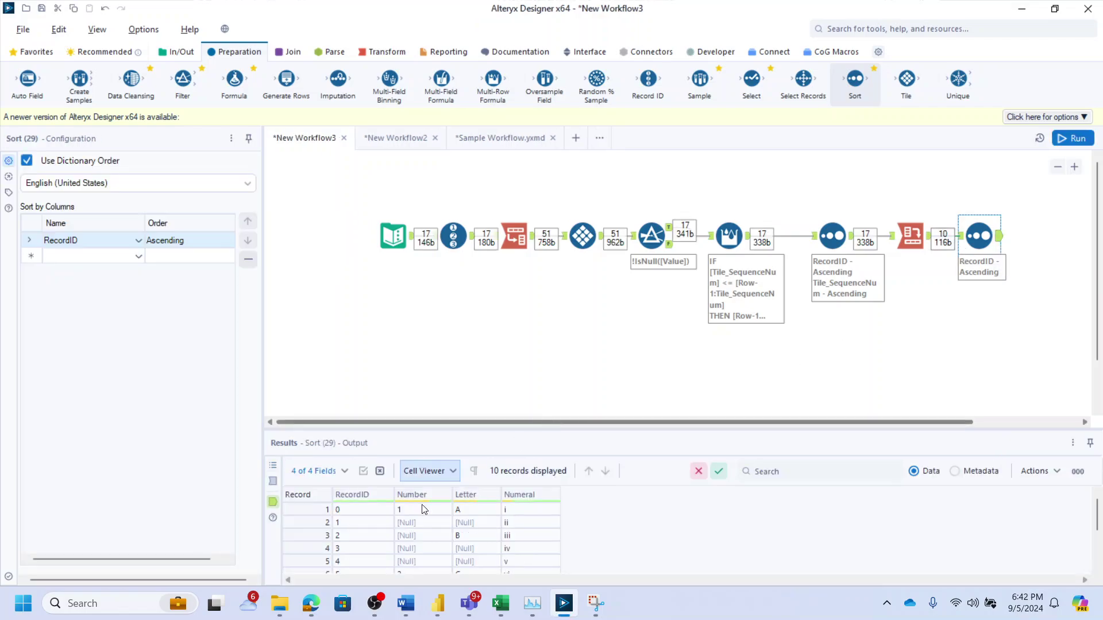
drag(362, 514, 524, 514)
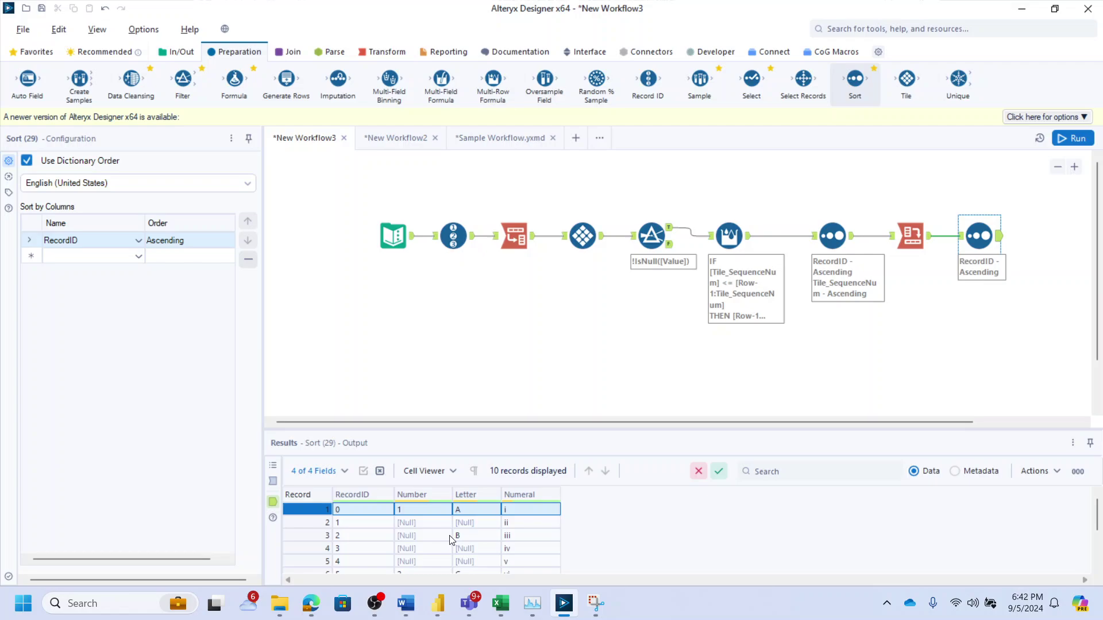
drag(458, 428, 457, 371)
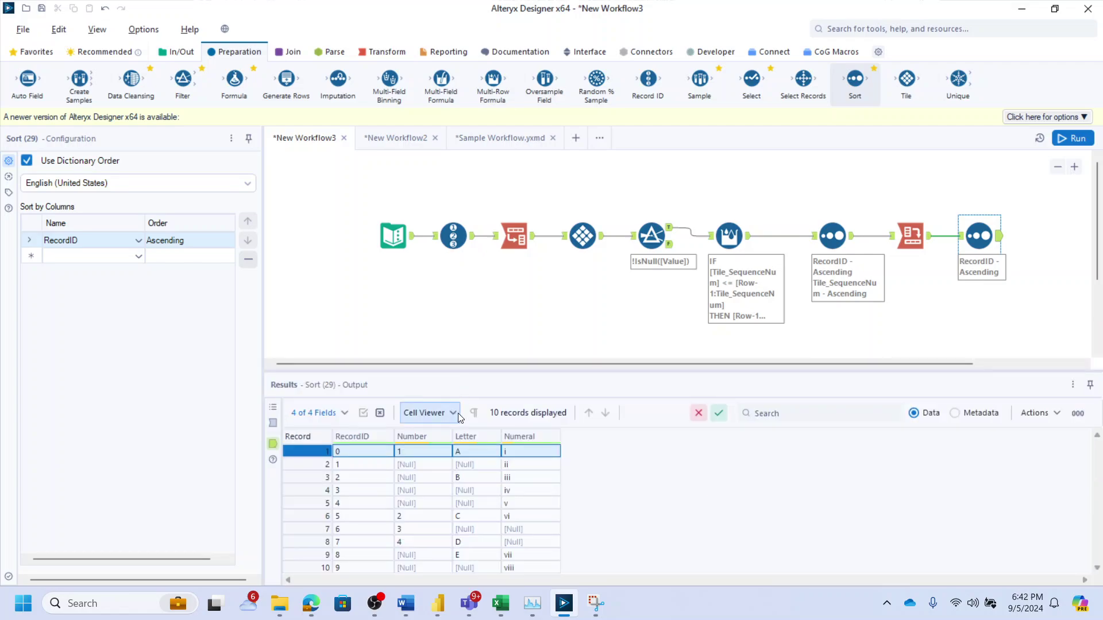
Examine the null Number and Letter cells in the first records of the final sorted output
mouse_move(418, 468)
mouse_down()
mouse_move(473, 513)
mouse_move(426, 499)
mouse_move(438, 462)
mouse_move(530, 461)
mouse_up()
ctrl+click(422, 460)
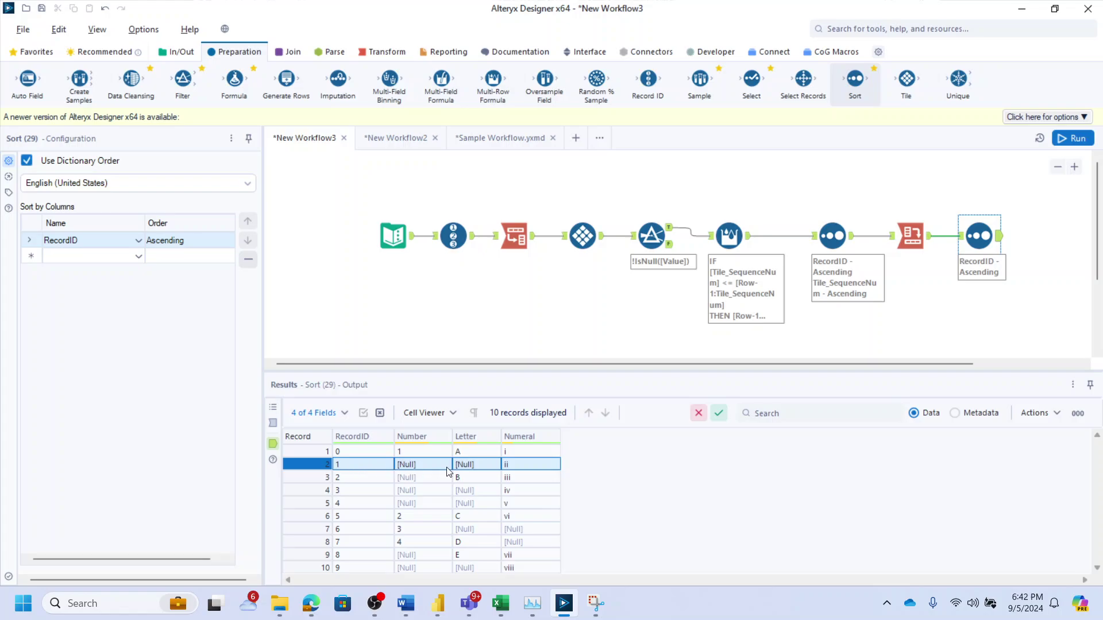
drag(412, 464, 519, 518)
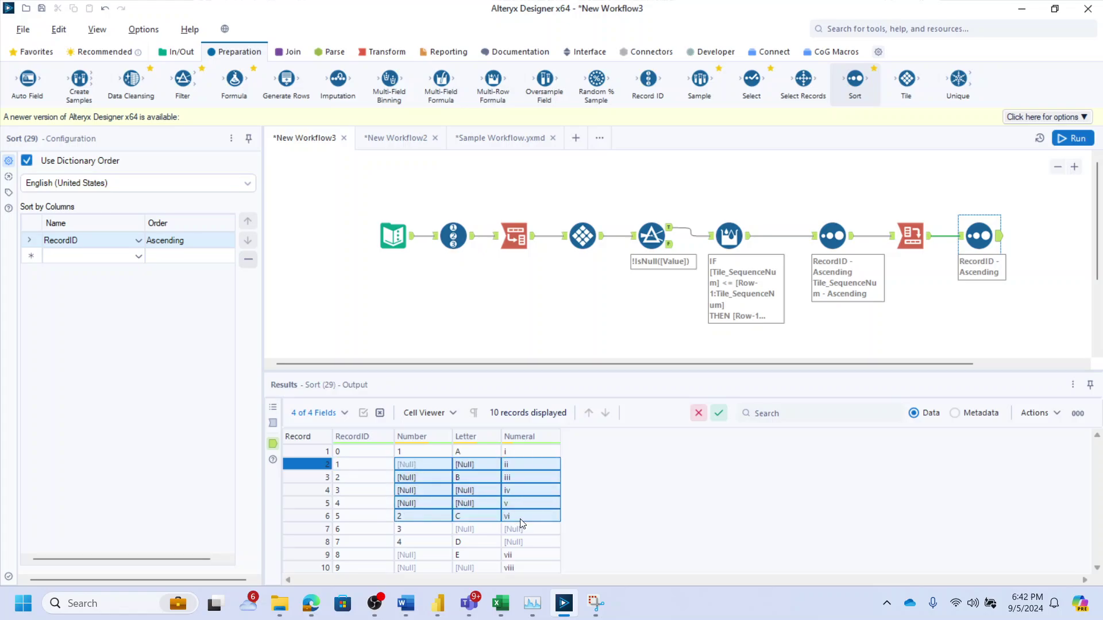
click(411, 469)
drag(411, 469, 464, 468)
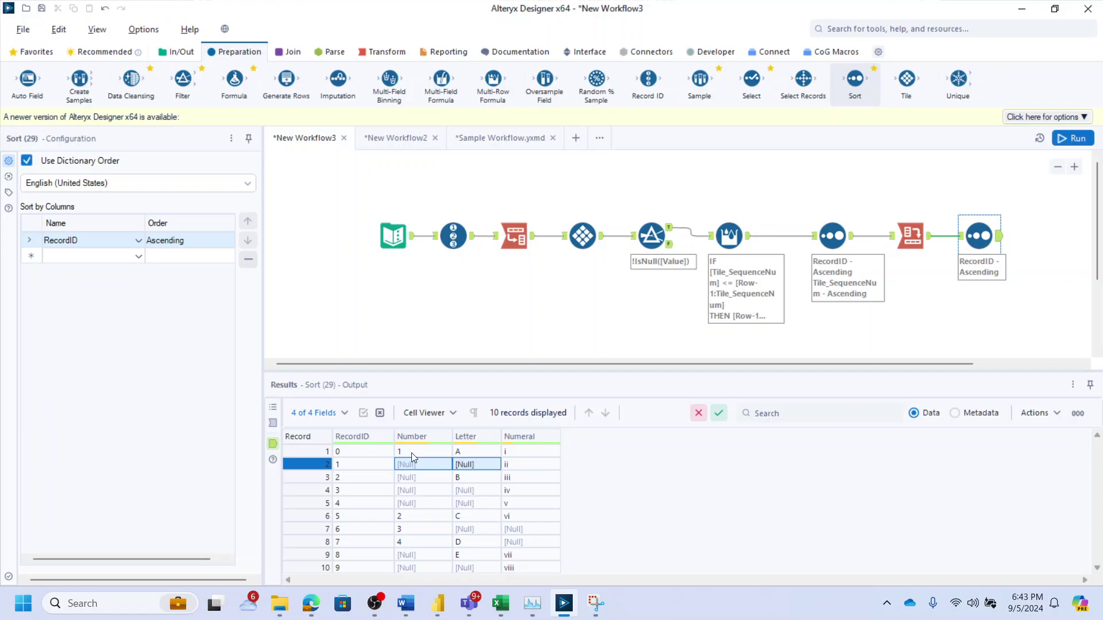
drag(411, 453, 441, 497)
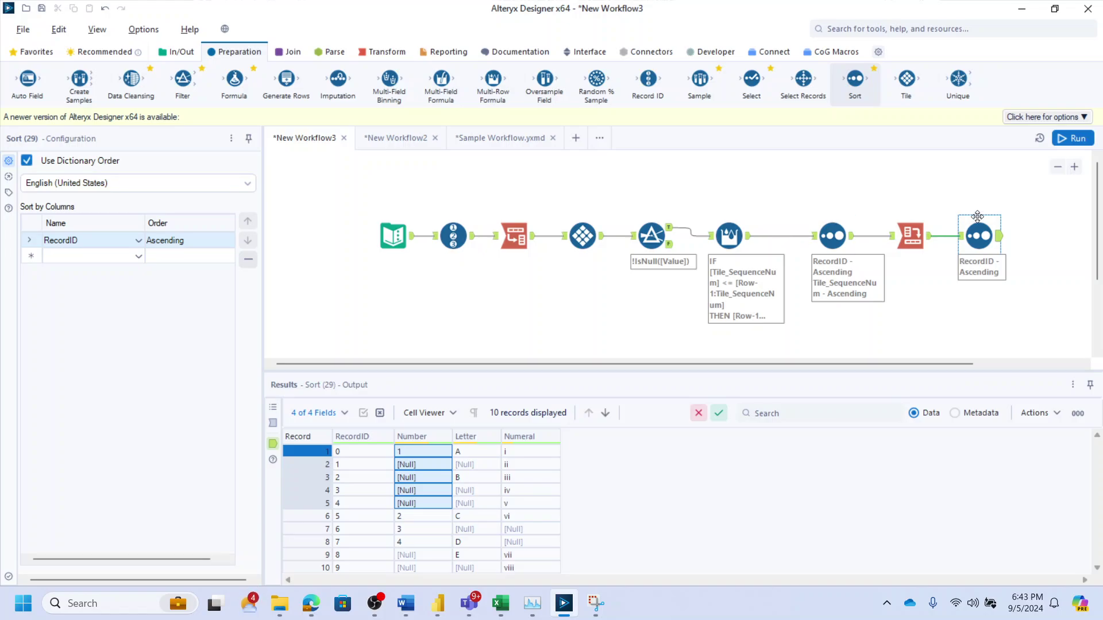
Move both Sort tools and the Cross Tab further along the canvas and delete the connection between the Multi-Row Formula and the first Sort
drag(1034, 203, 955, 243)
click(872, 222)
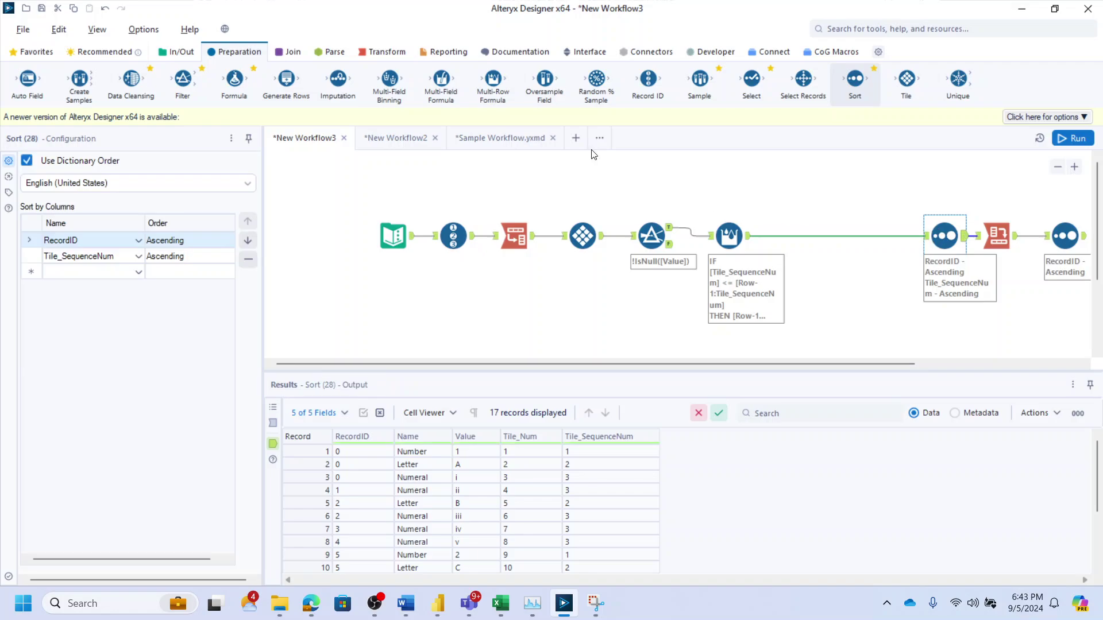
click(811, 235)
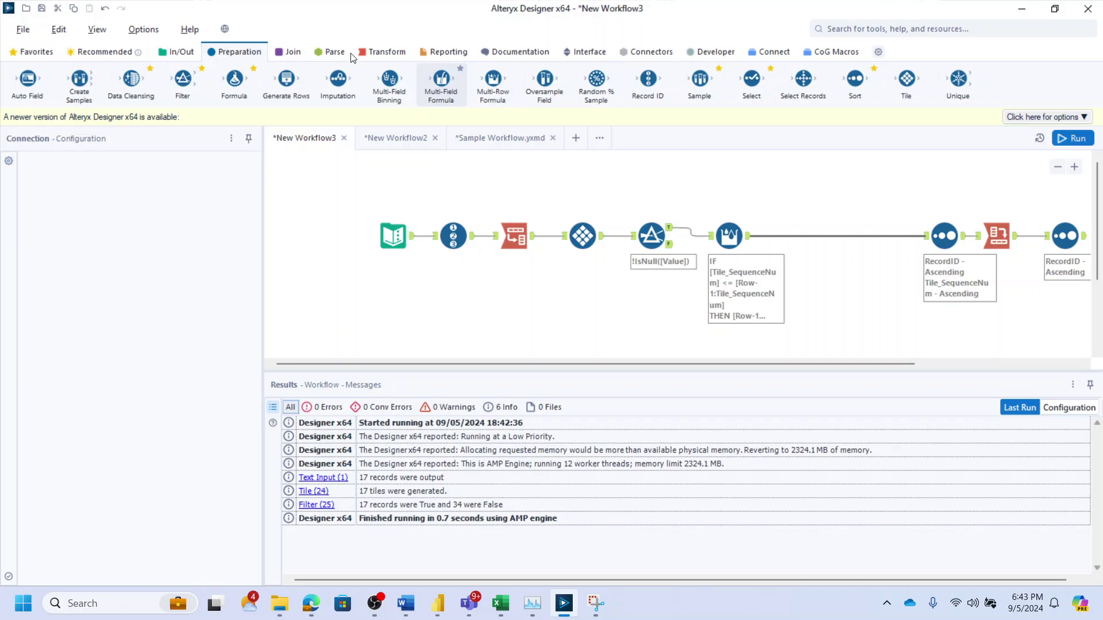
key(Delete)
Add a Summarize tool after the Multi-Row Formula and a Join combining both streams ahead of the first Sort
click(387, 52)
drag(286, 86, 807, 261)
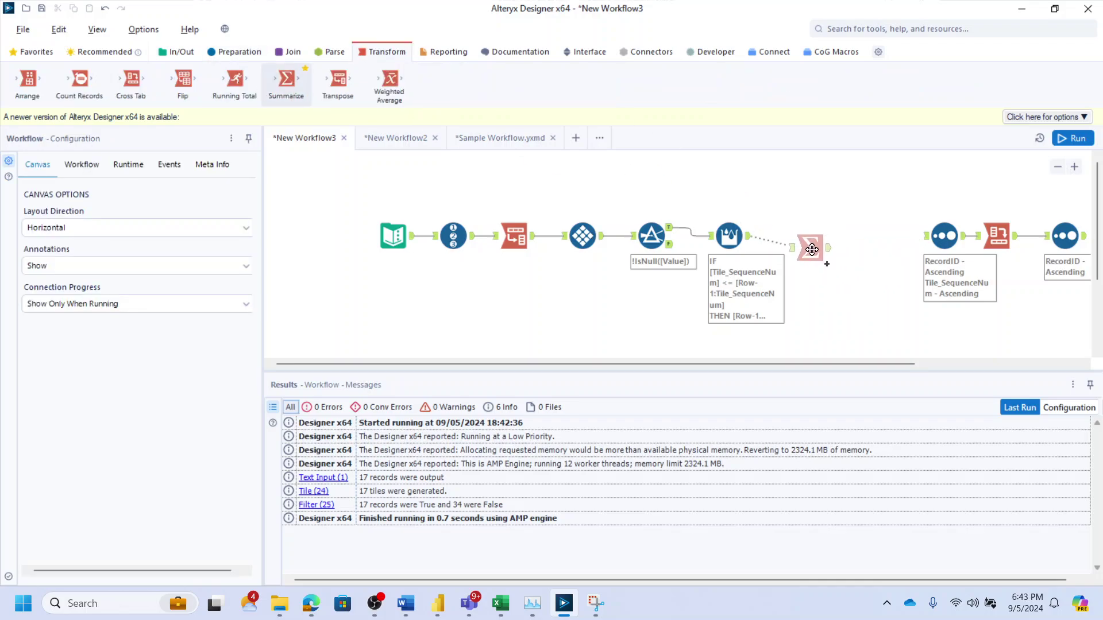
click(293, 52)
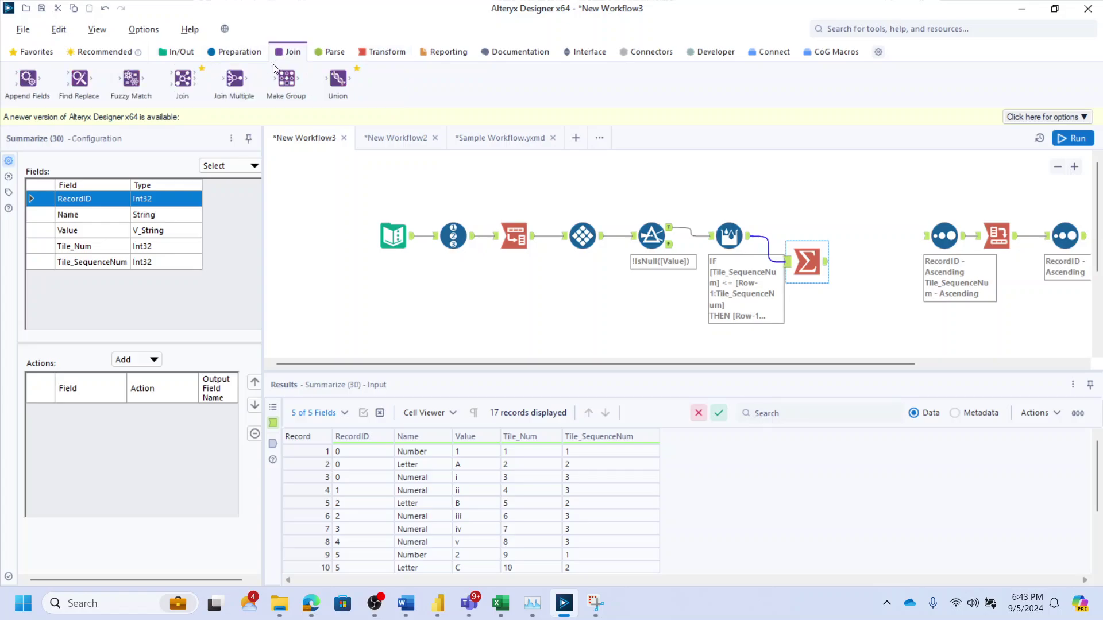
drag(182, 81, 862, 235)
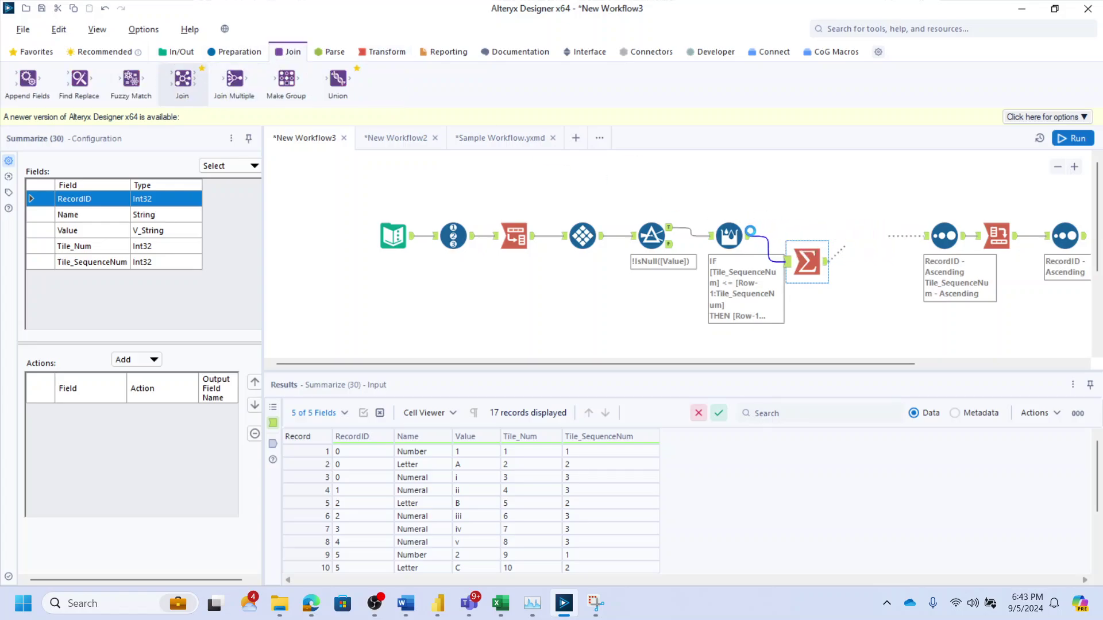
Configure the Summarize tool to group by RecordID and take the Min of Tile_SequenceNum
click(807, 260)
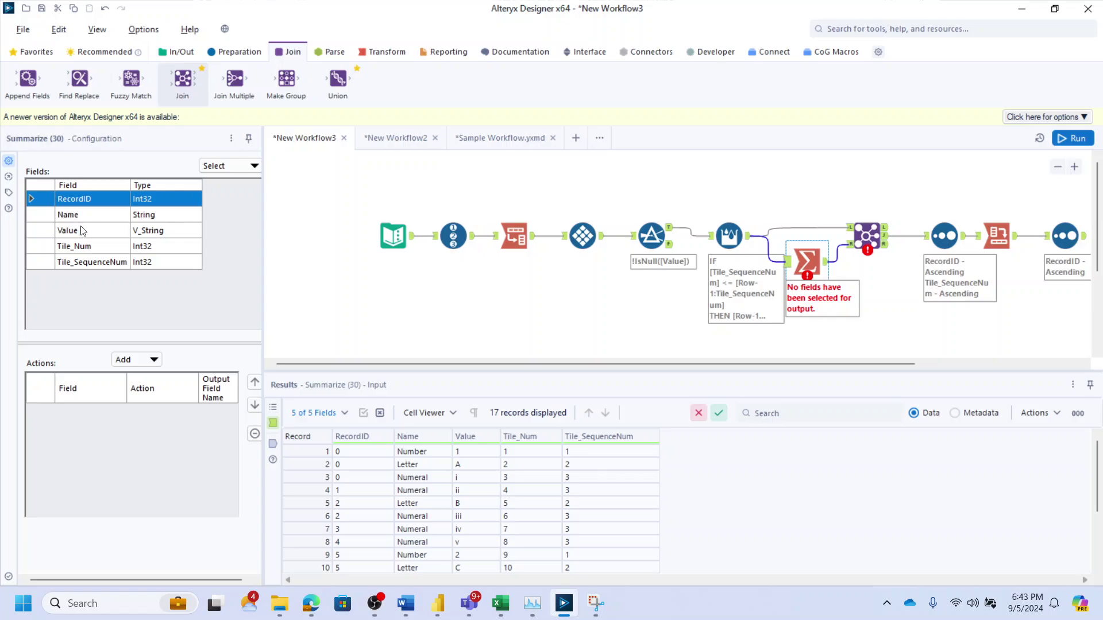
click(135, 359)
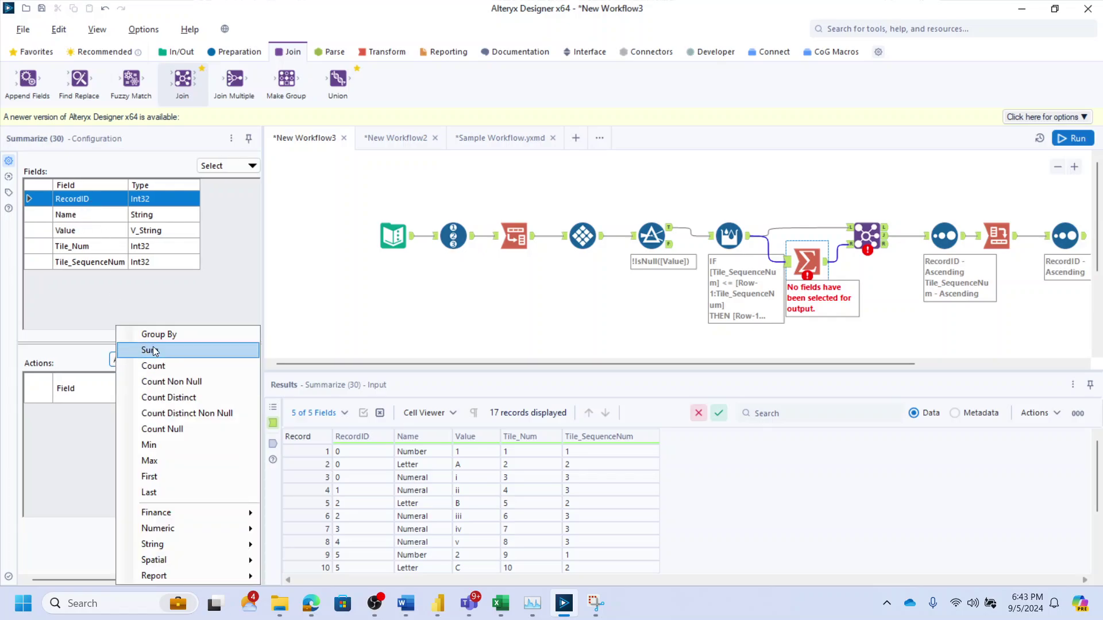
click(150, 332)
click(111, 260)
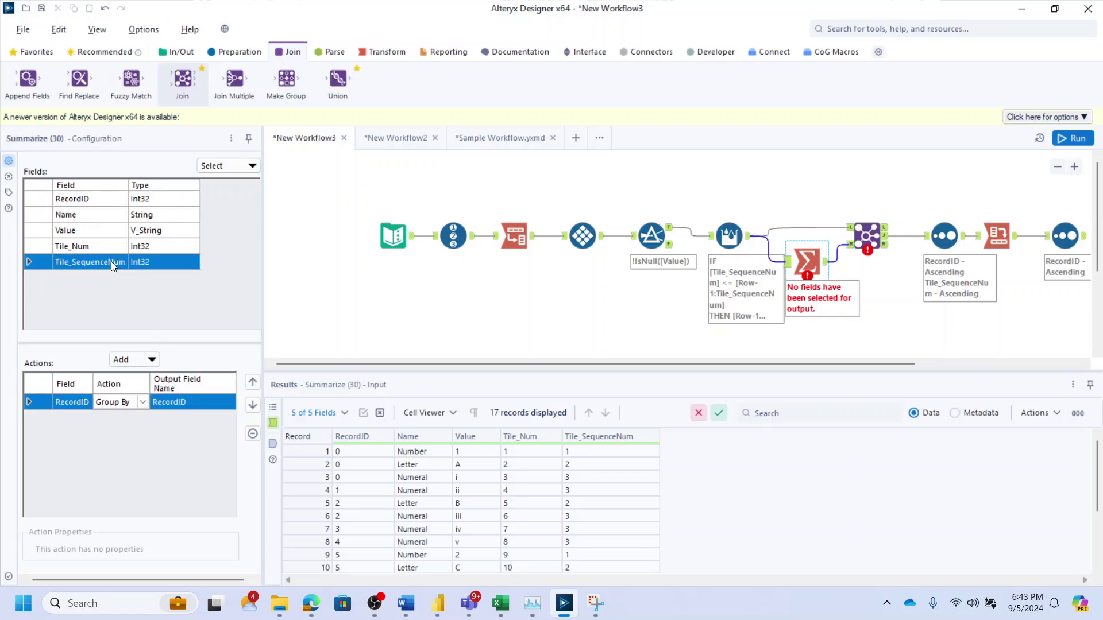
click(142, 360)
click(153, 444)
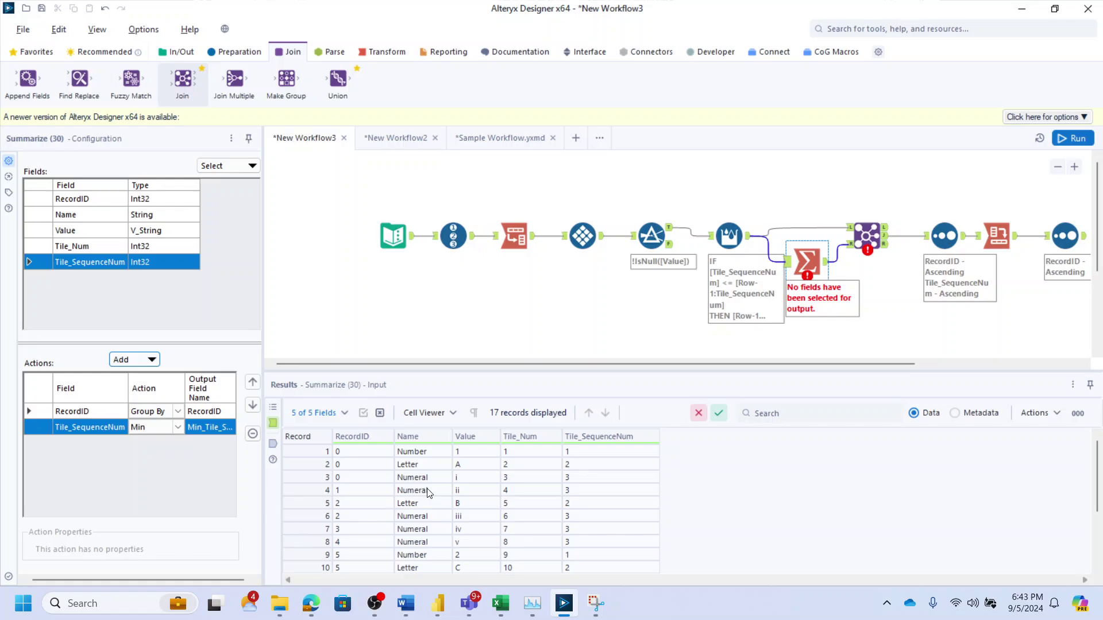
Join the two streams on RecordID and exclude the right input's RecordID from the output
click(867, 235)
click(77, 217)
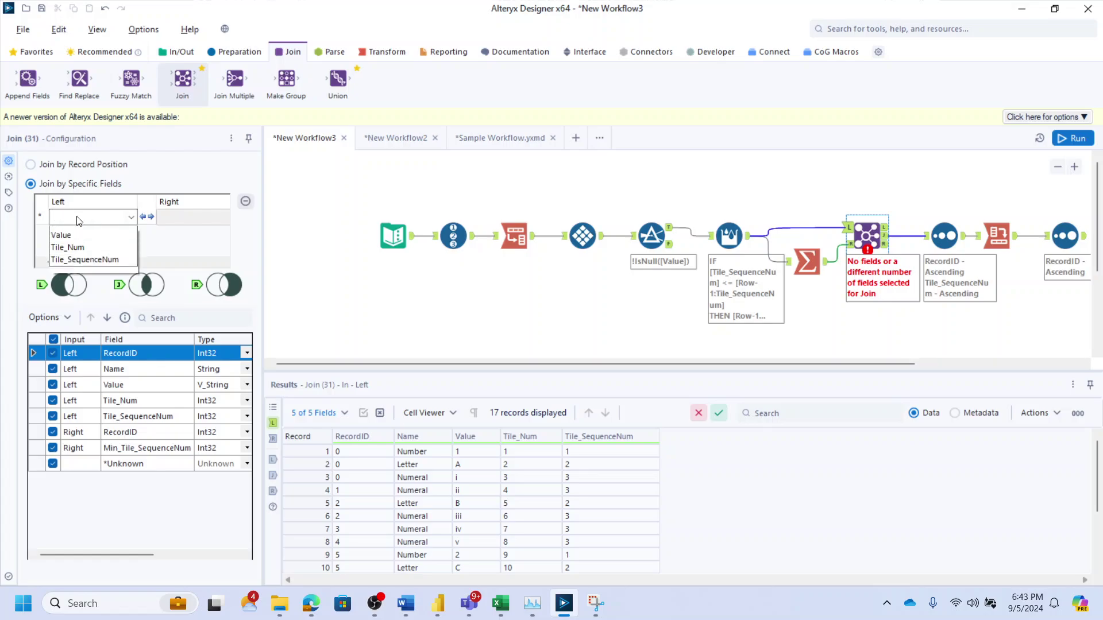
click(77, 232)
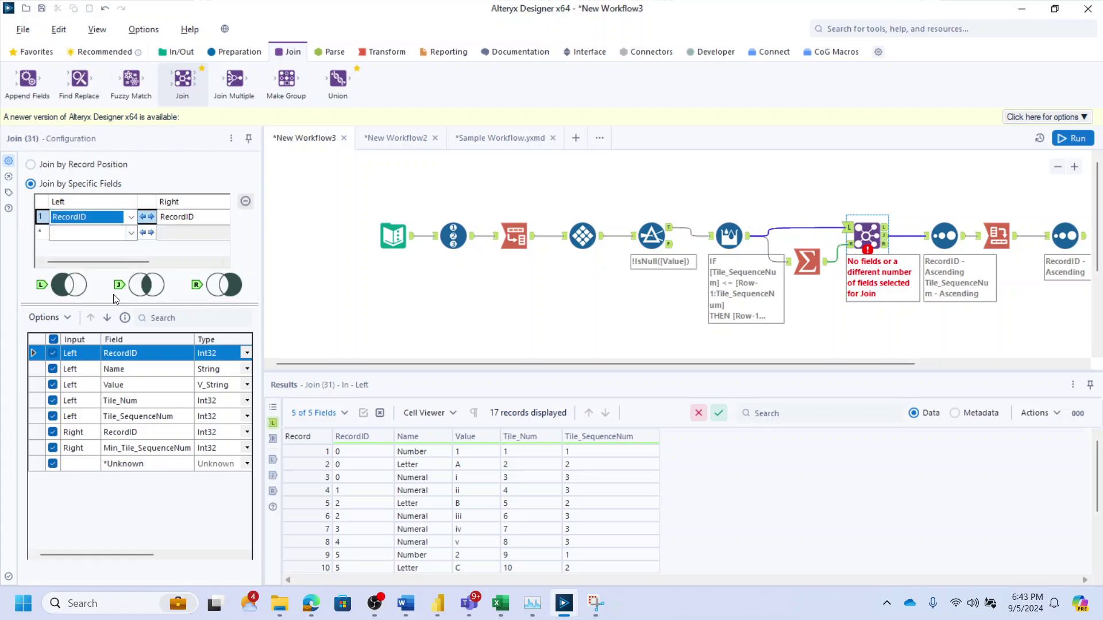
click(53, 432)
Add Min_Tile_SequenceNum to the Cross Tab's grouping fields alongside RecordID
drag(580, 364, 744, 360)
click(759, 313)
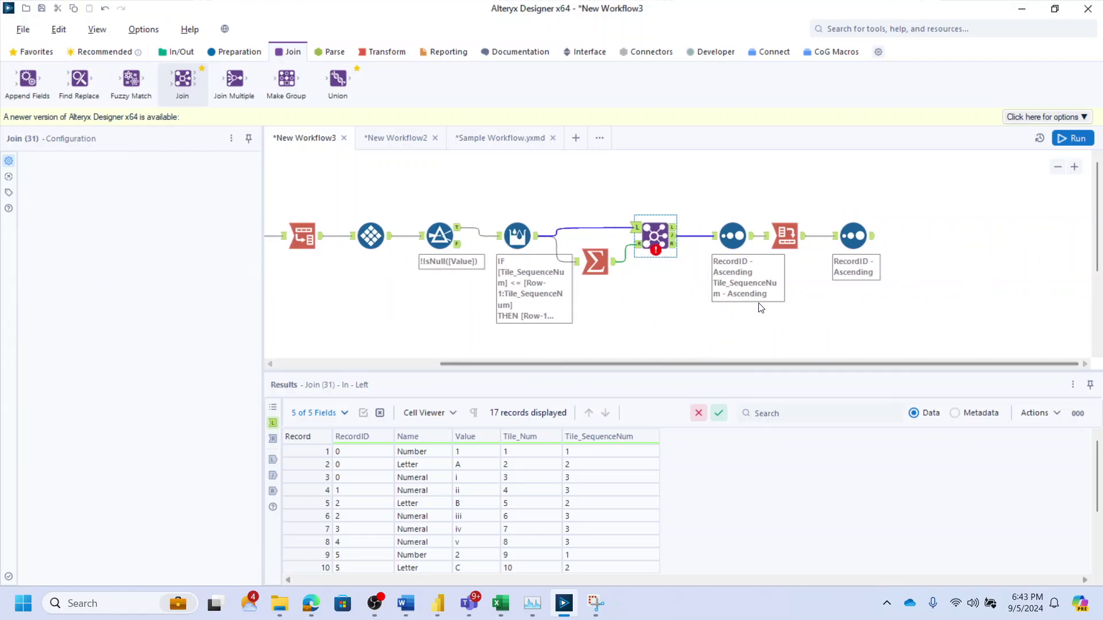
click(797, 235)
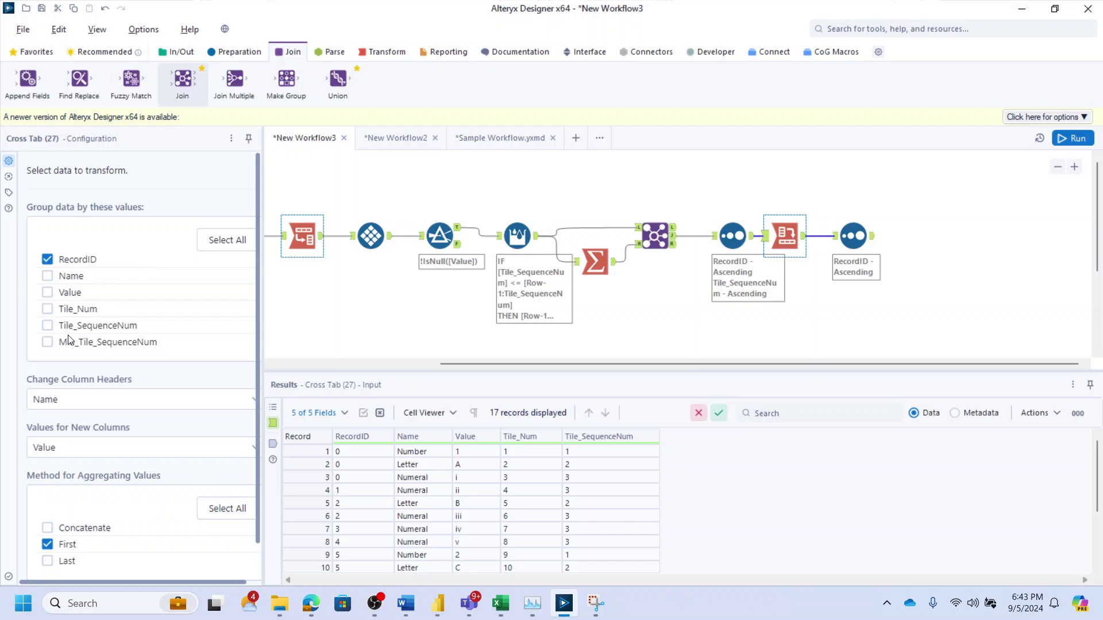
click(69, 341)
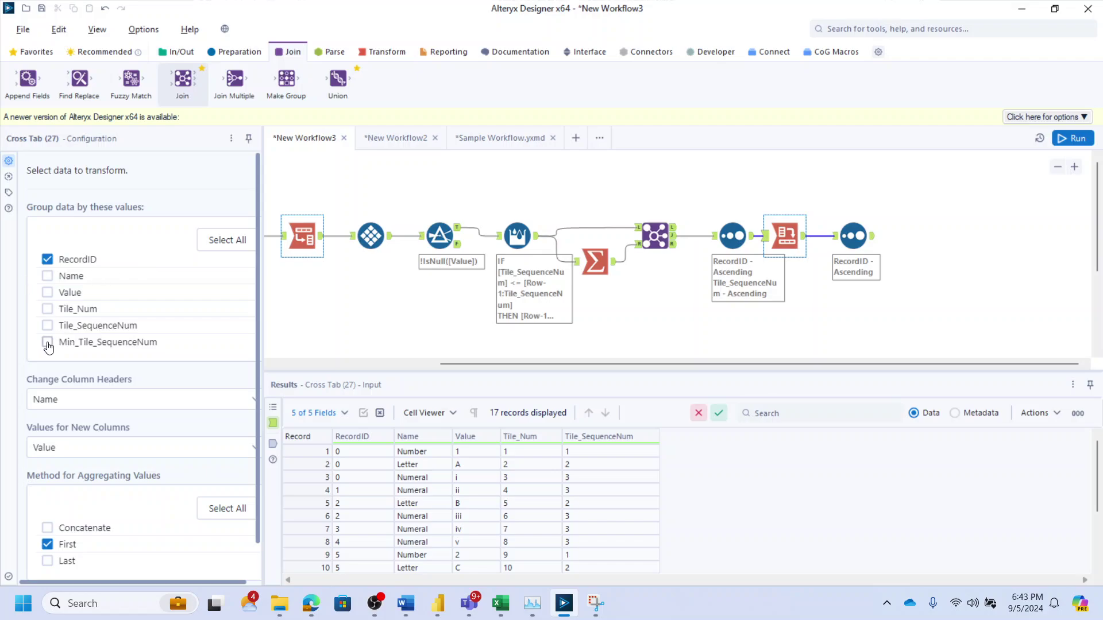
click(854, 235)
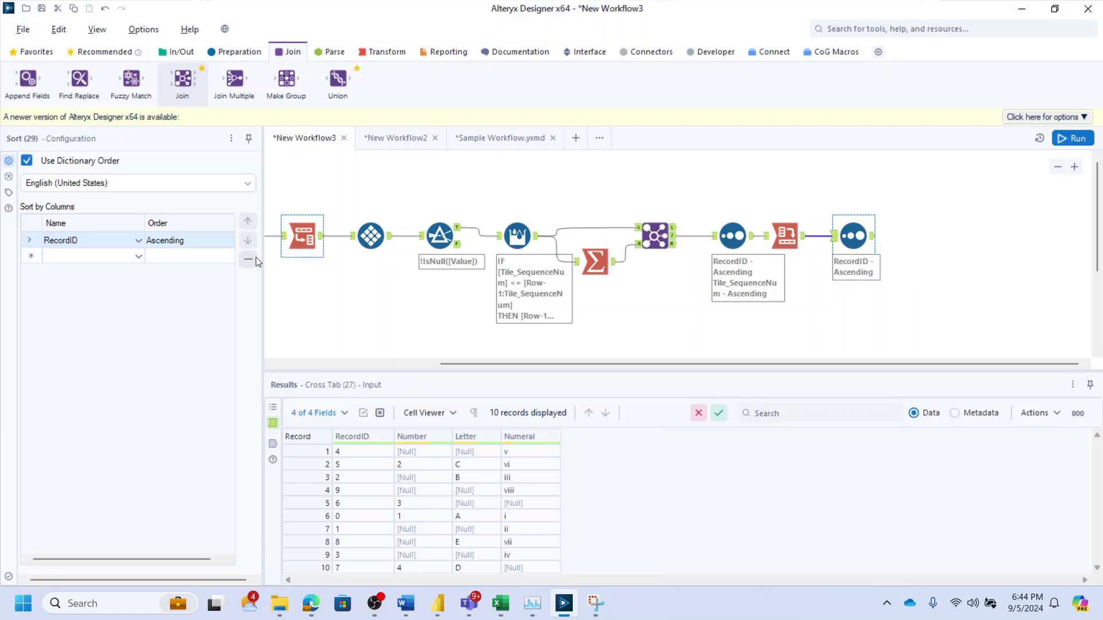
click(137, 259)
click(138, 255)
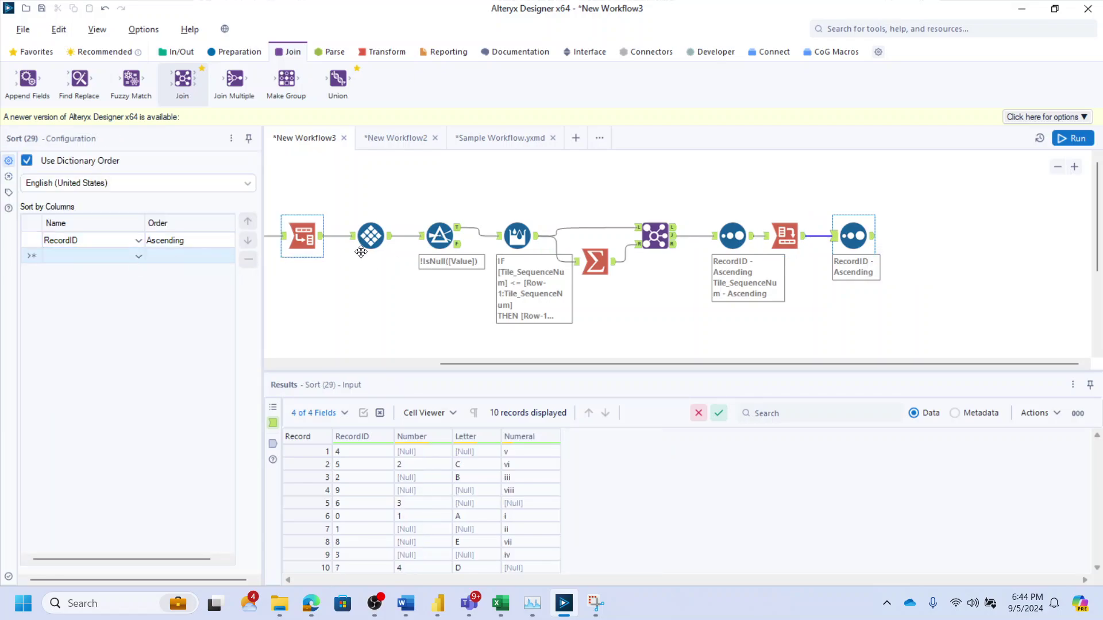
click(800, 239)
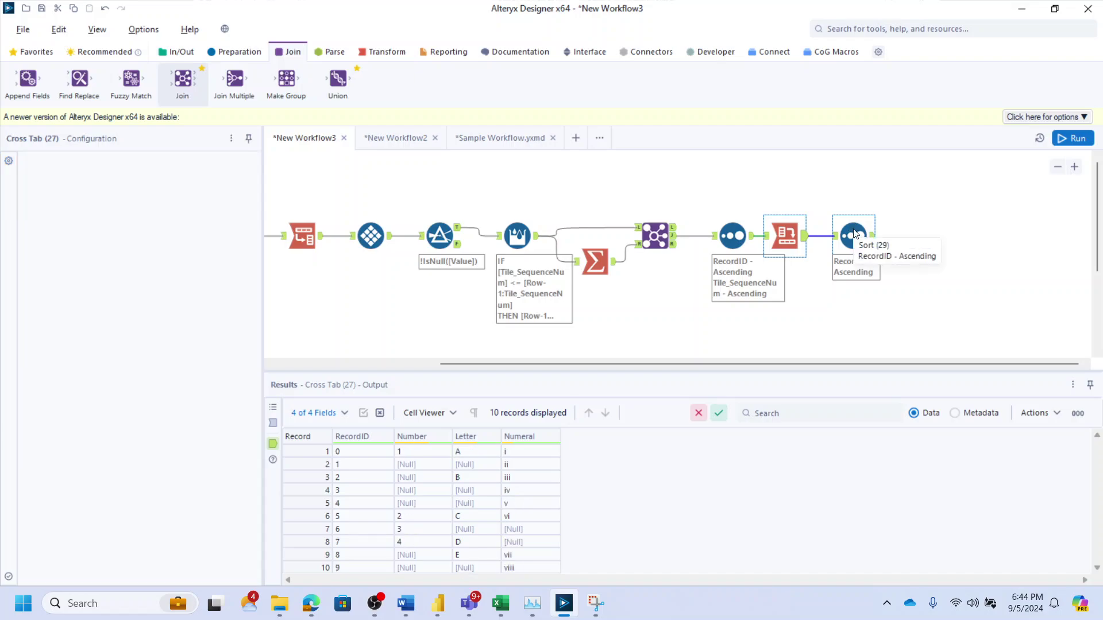
Connect a Browse tool after the final Sort and run the workflow
drag(871, 236, 913, 236)
key(ctrl+r)
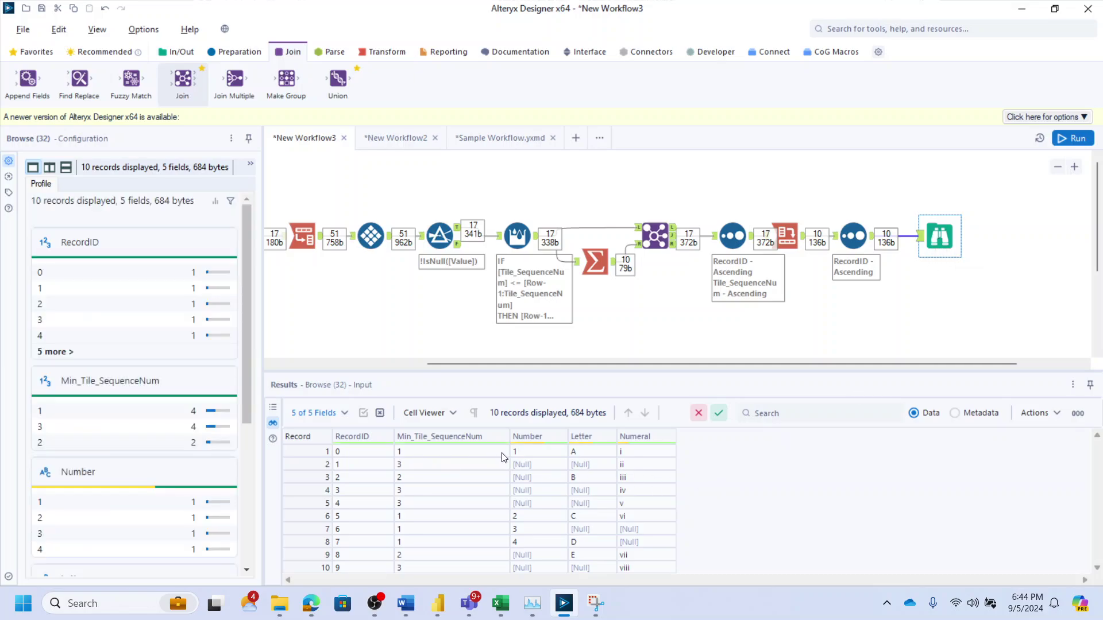
Compare Min_Tile_SequenceNum with the Number, Letter and Numeral values in the first two records of the Browse results
click(551, 454)
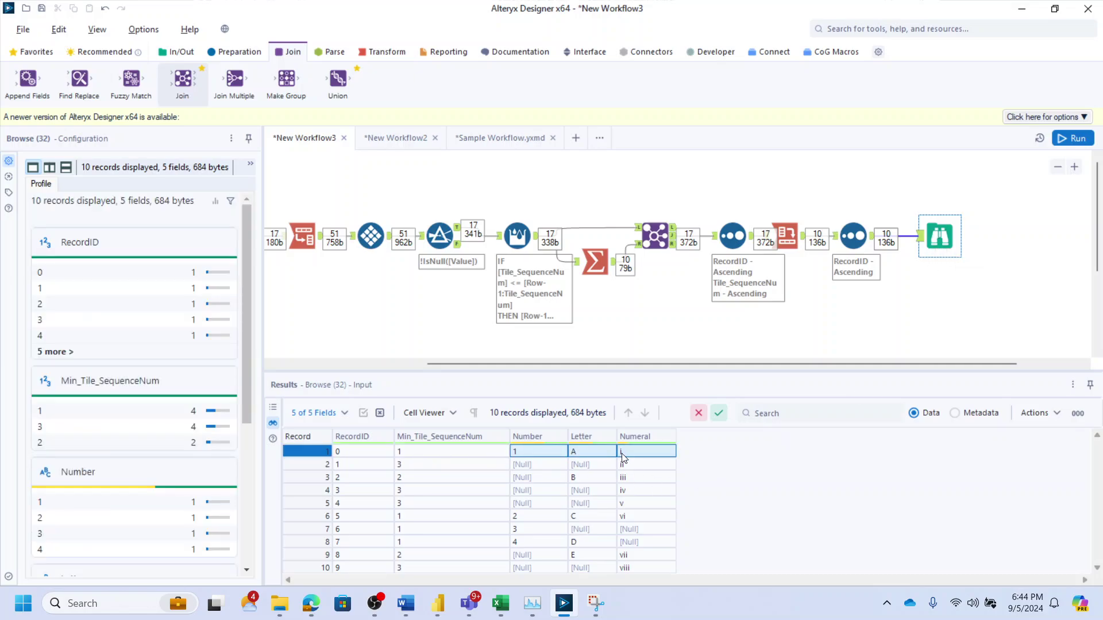
click(419, 451)
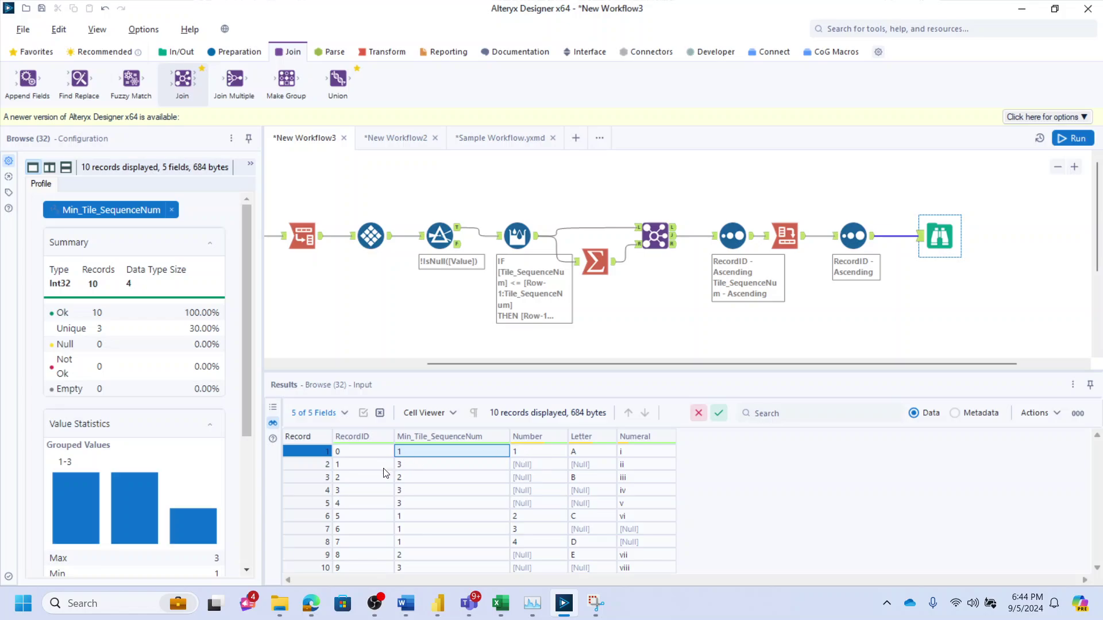
click(402, 464)
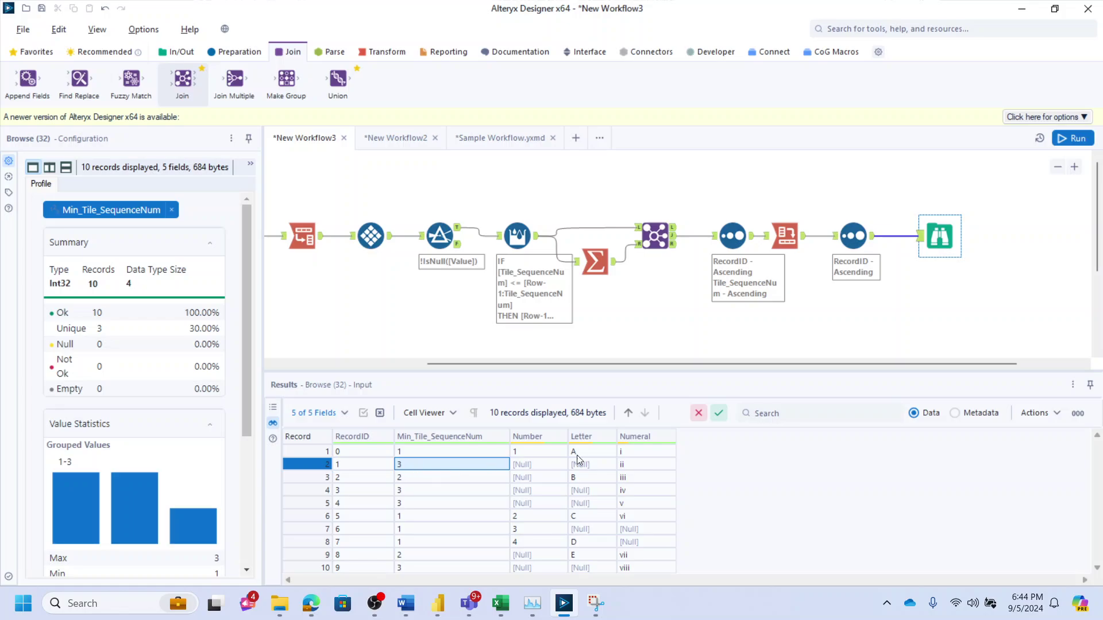
click(656, 466)
click(560, 464)
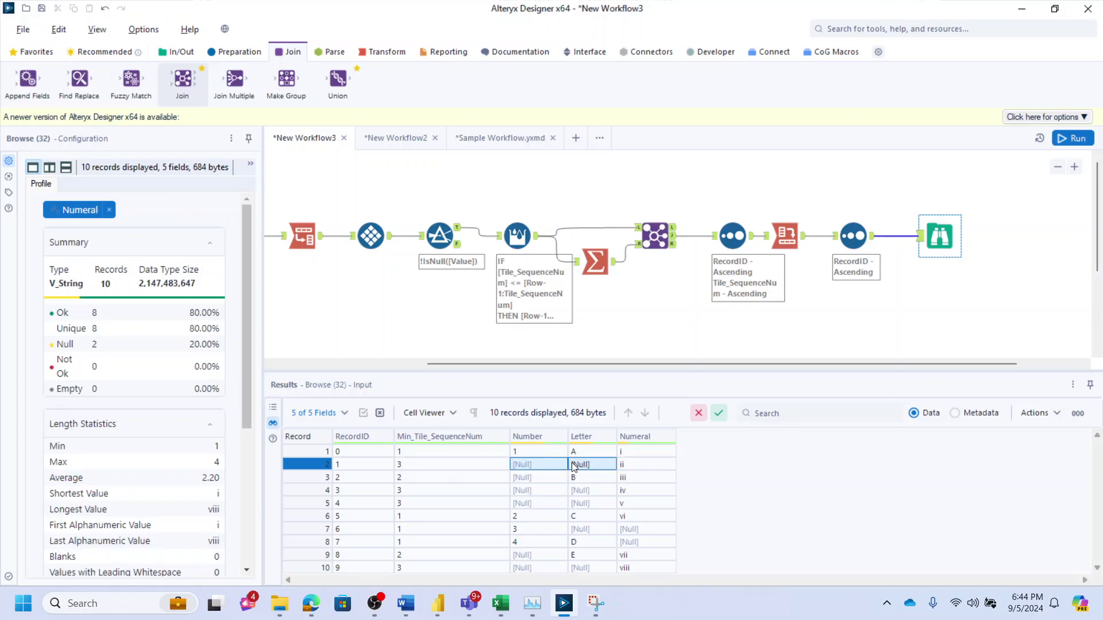
click(650, 460)
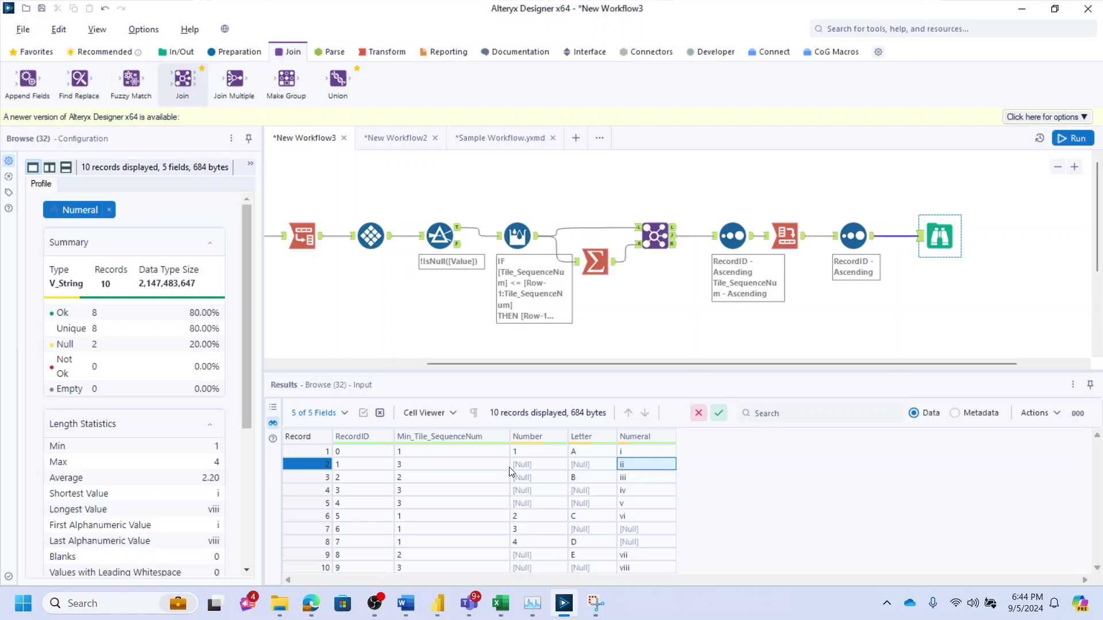
click(536, 468)
click(665, 464)
Examine the trailing null Numeral cells in records 7 and 8 and check them against the Min_Tile_SequenceNum column
drag(539, 546, 582, 549)
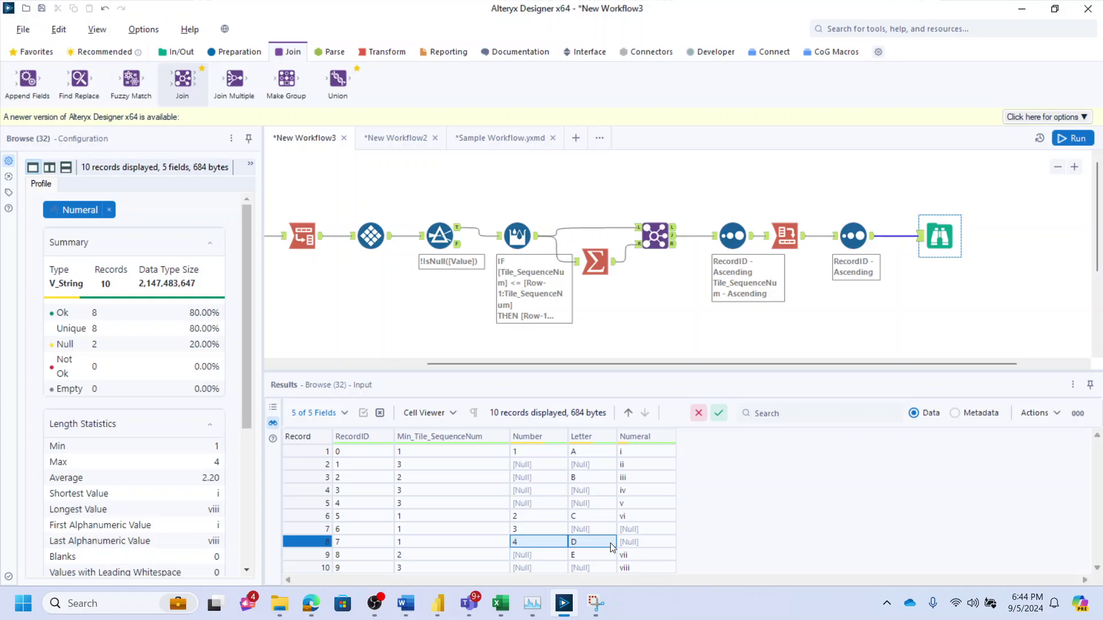
click(633, 542)
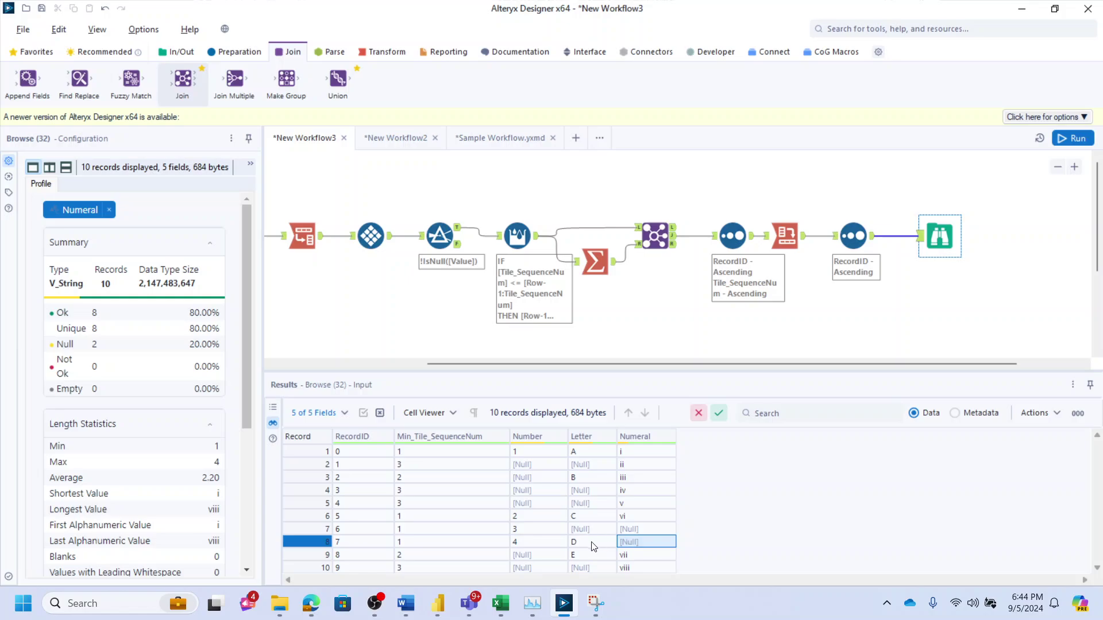
drag(545, 542, 585, 548)
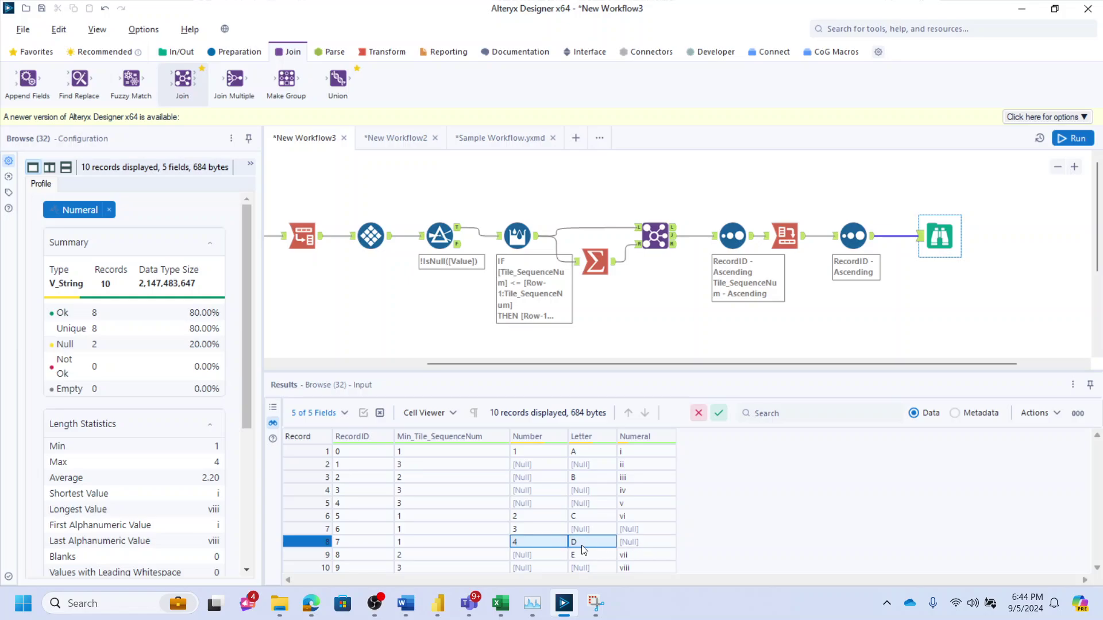
click(633, 541)
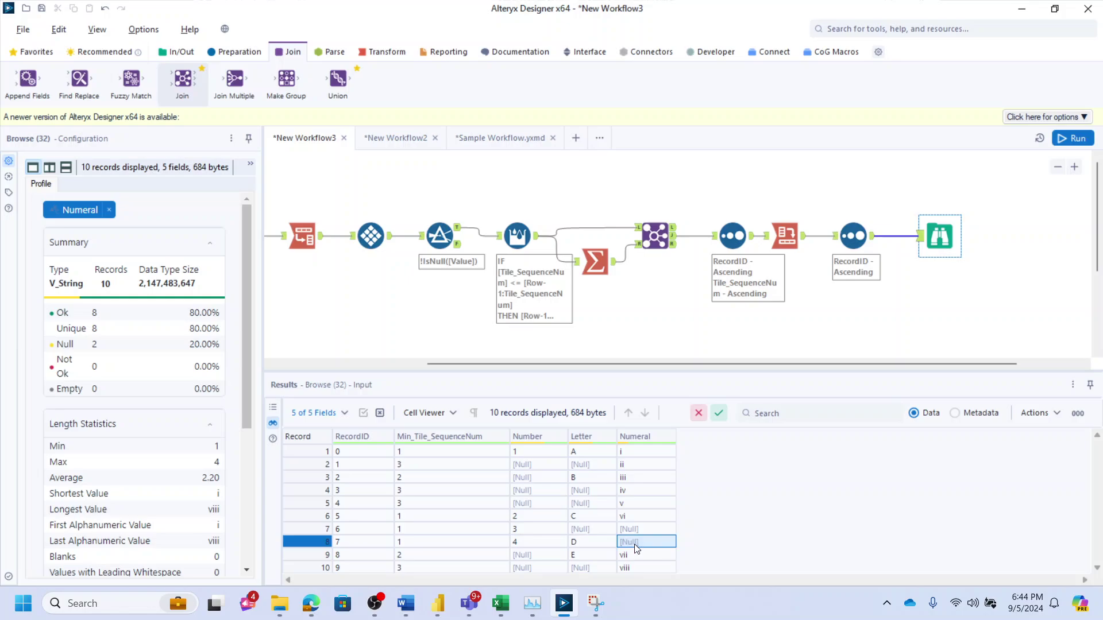
click(629, 517)
drag(631, 525, 632, 541)
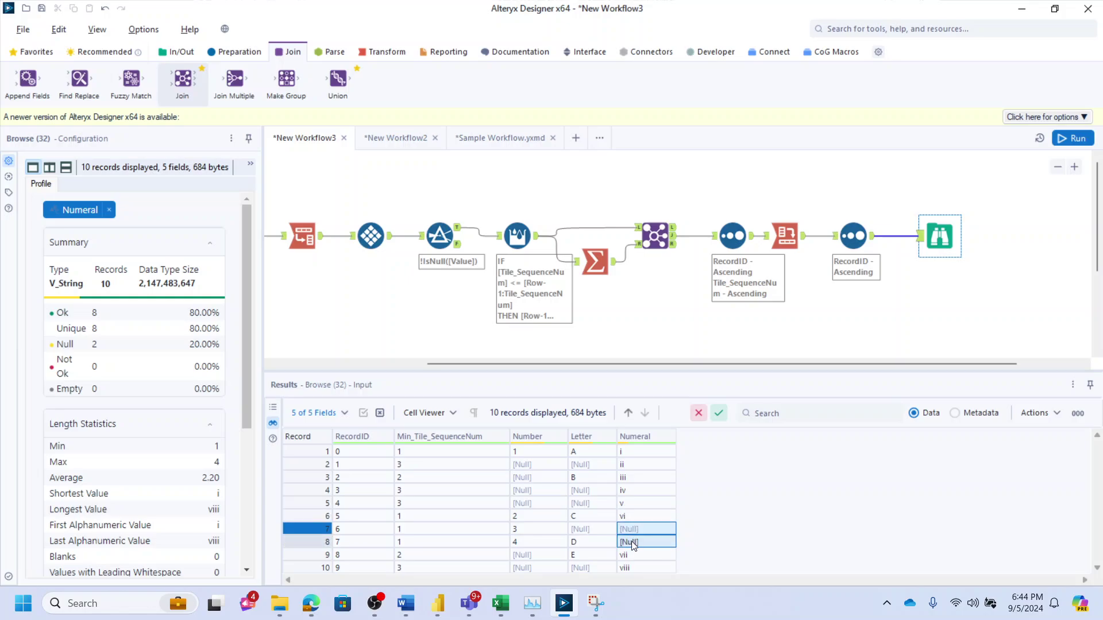
click(423, 543)
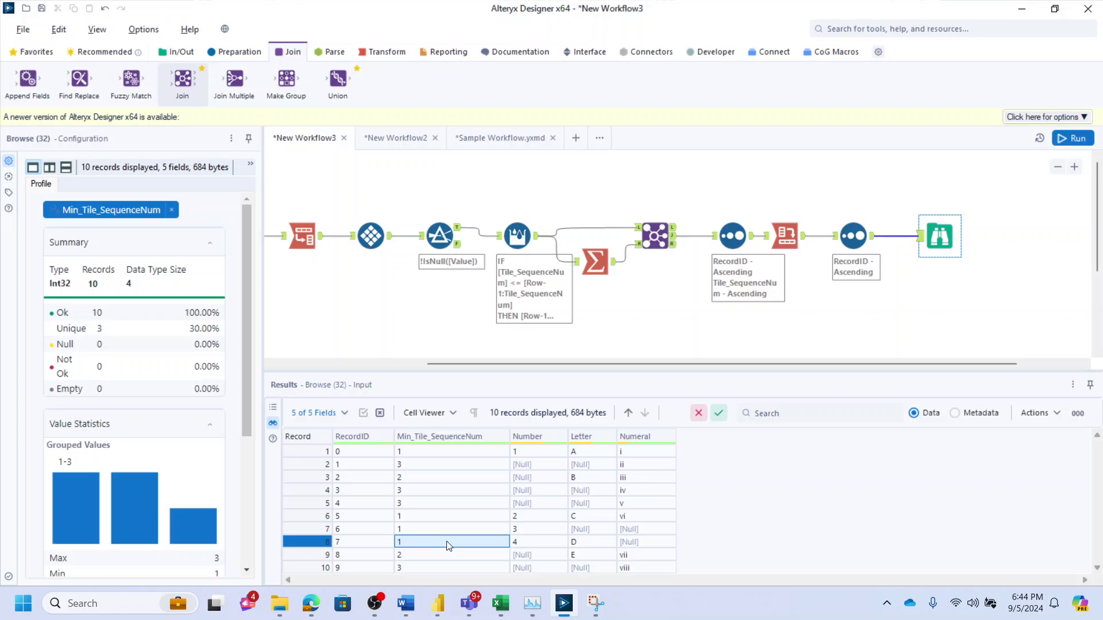
drag(516, 542, 636, 544)
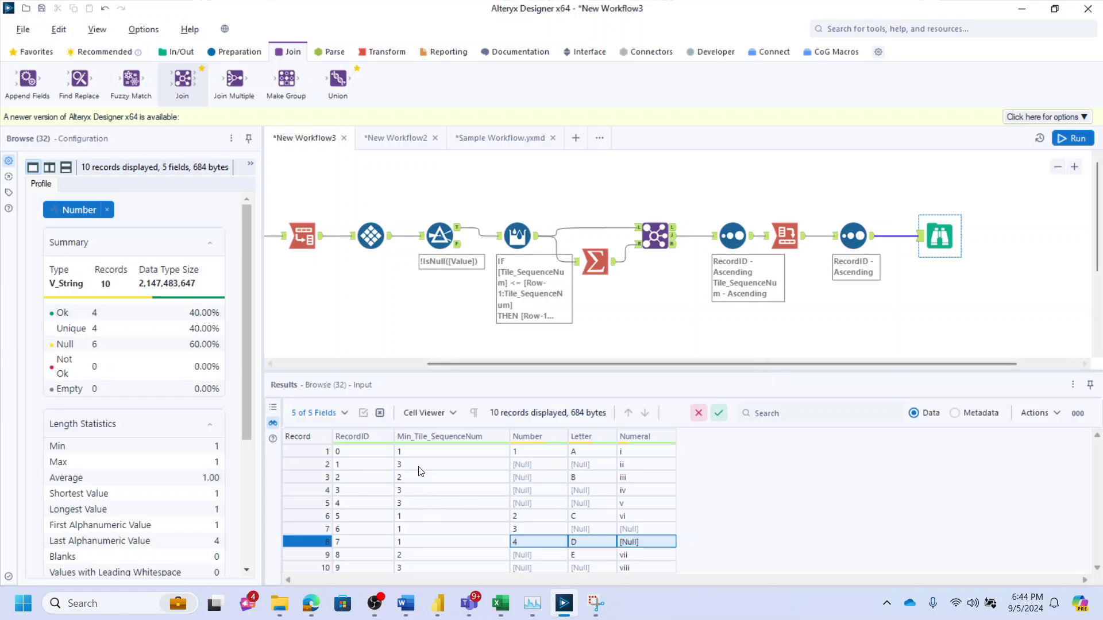
click(415, 452)
drag(415, 452, 416, 555)
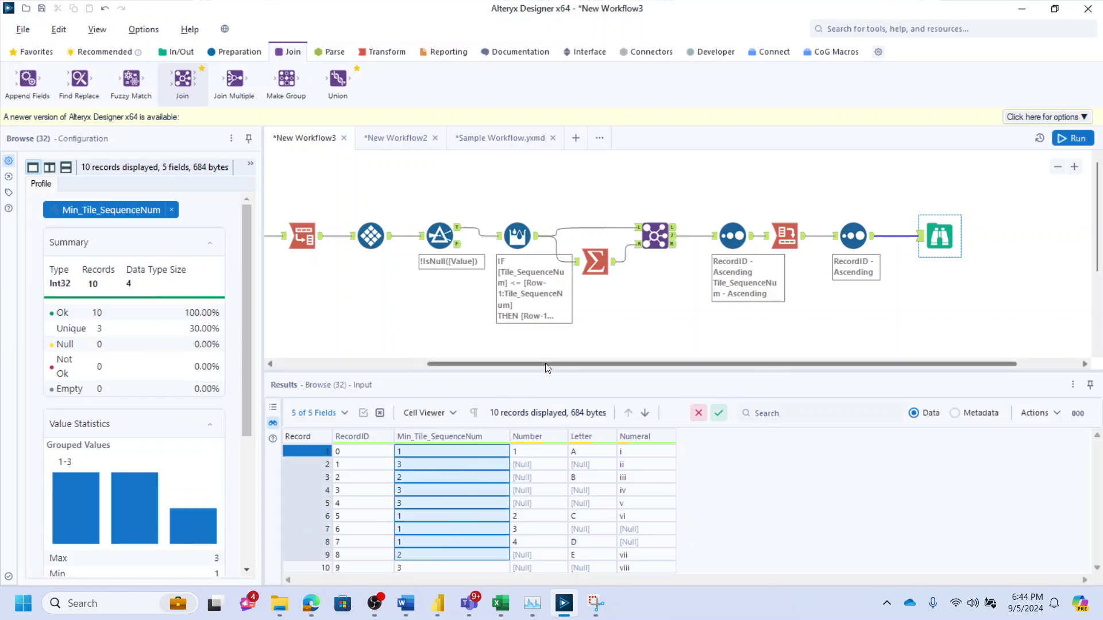
Add a Transpose tool fed by the final Sort, with RecordID and Min_Tile_SequenceNum as key columns
drag(545, 363, 464, 362)
scroll(506, 310, down, 1)
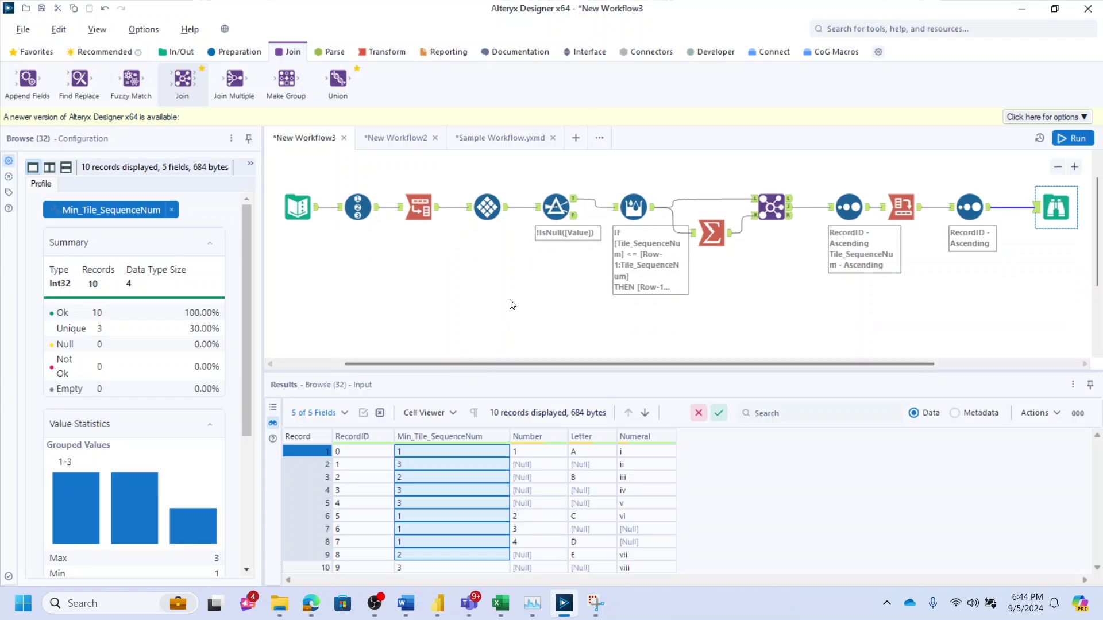
scroll(607, 261, down, 1)
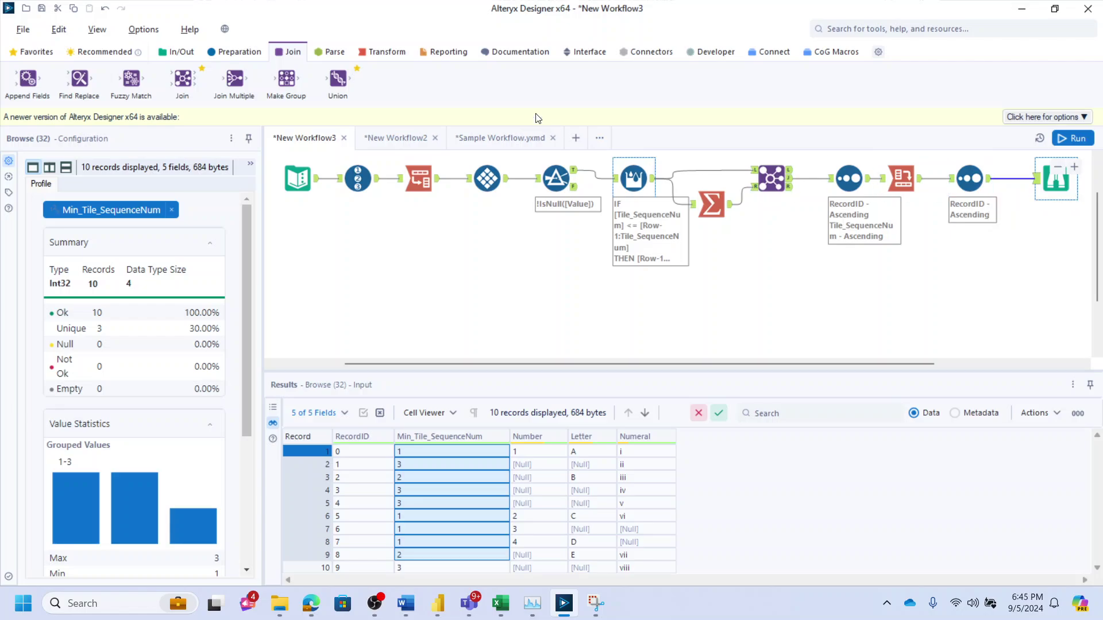
click(372, 55)
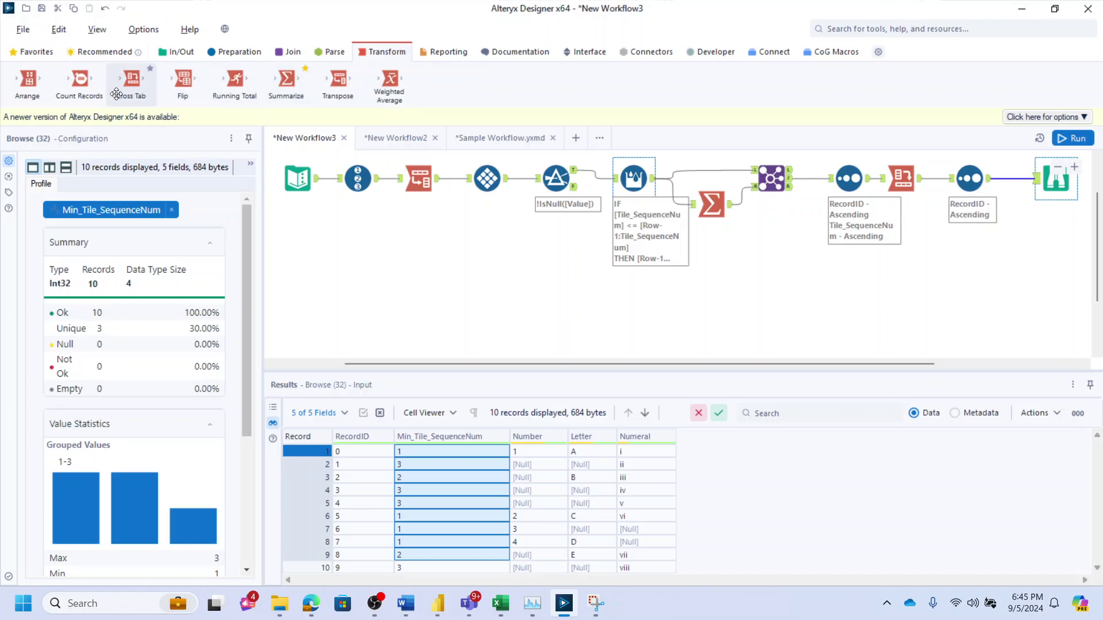
drag(318, 72, 426, 316)
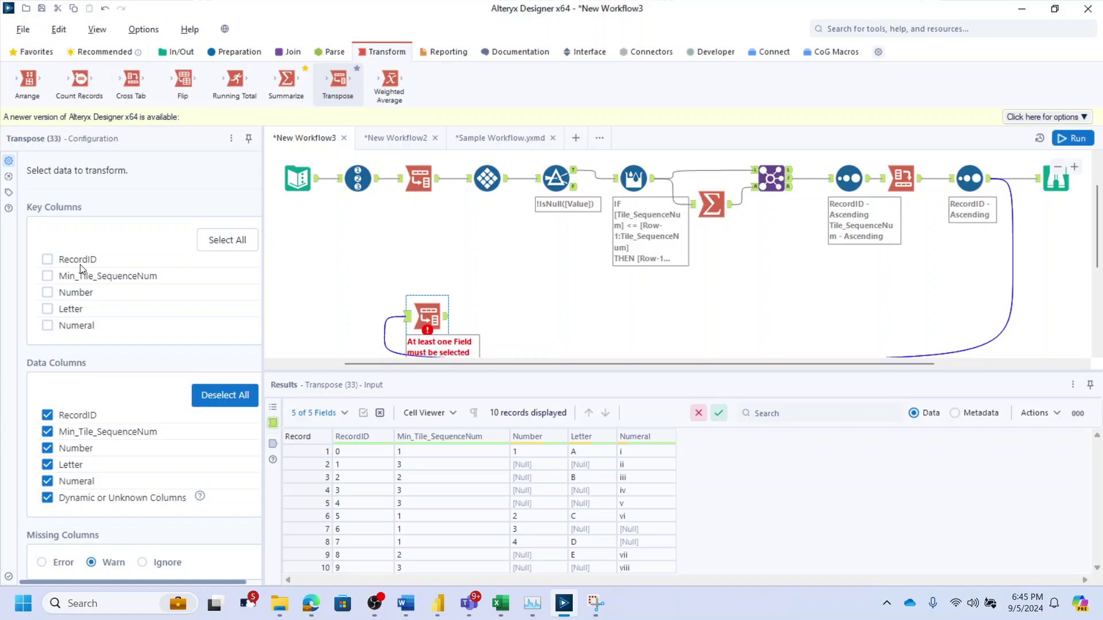
click(47, 259)
click(47, 276)
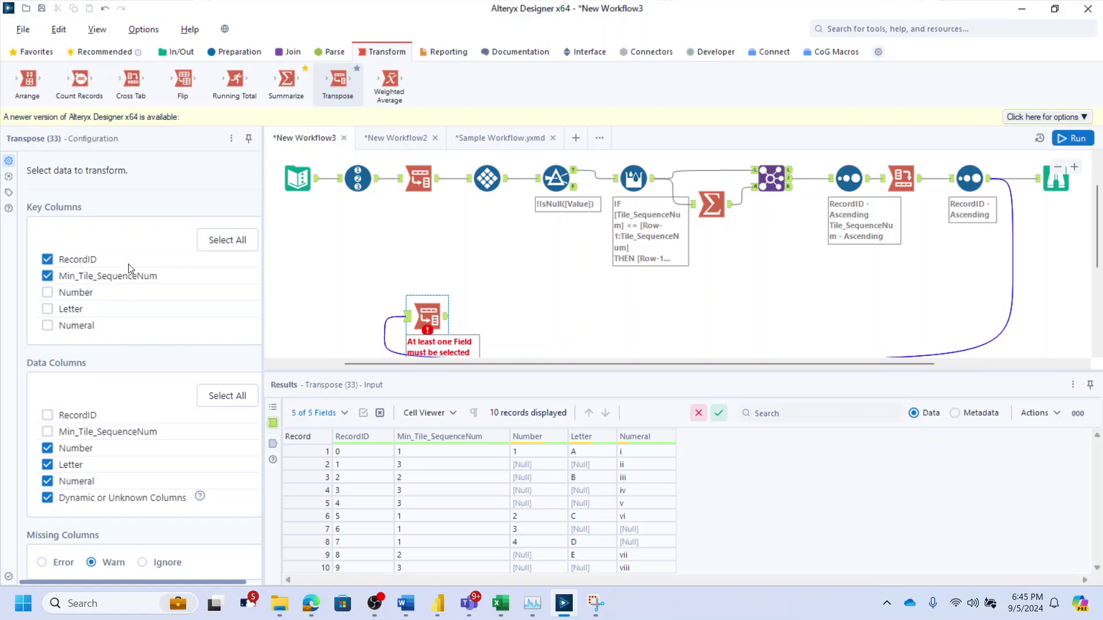
Add a Multi-Row Formula after the Transpose that creates ColumnNum, grouped by RecordID, with the expression [Row-1:ColumnNum]+1
click(236, 52)
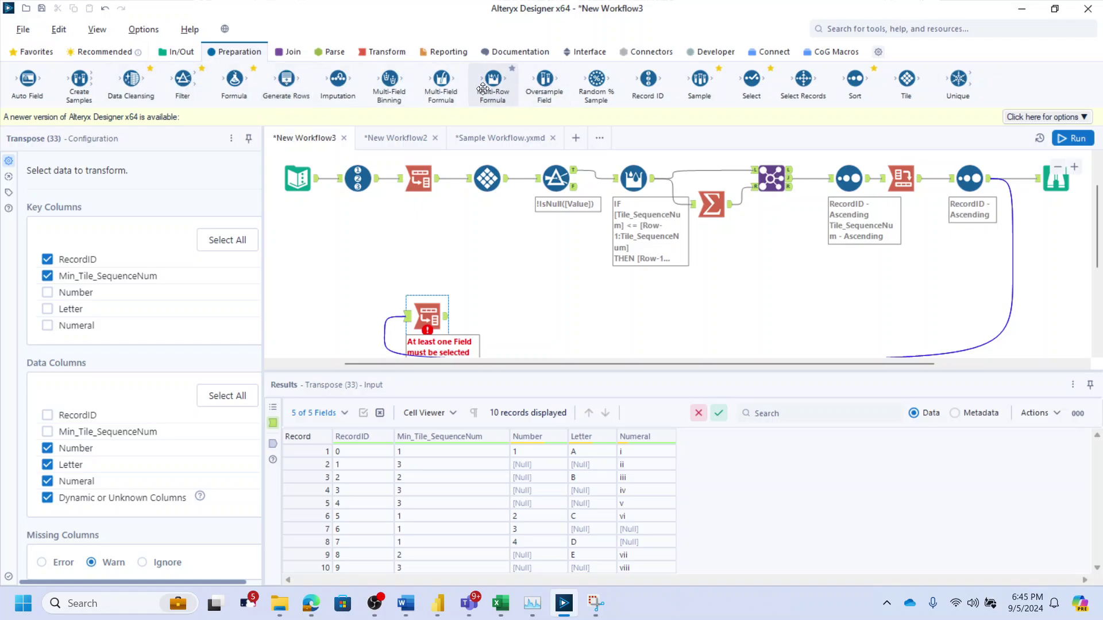
drag(483, 89, 497, 312)
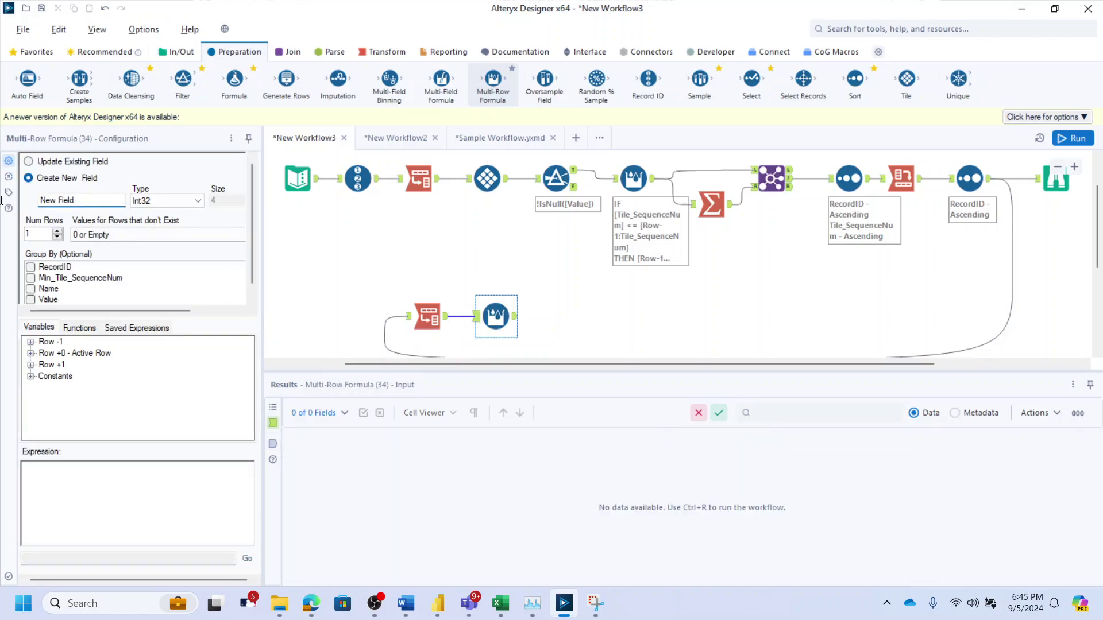
text(ColumnNum)
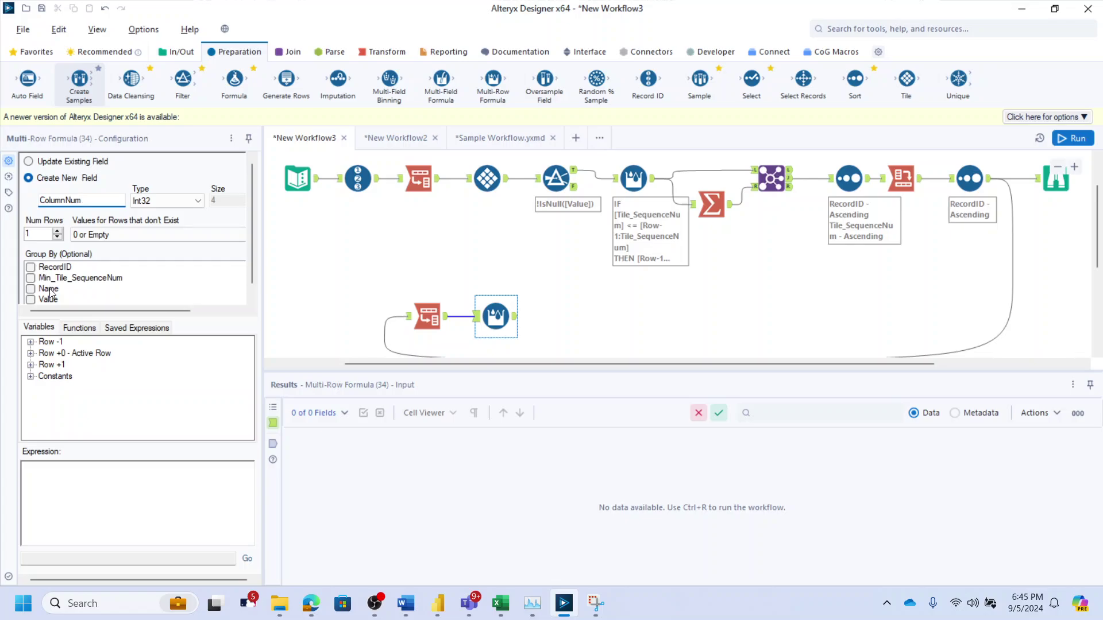
click(30, 267)
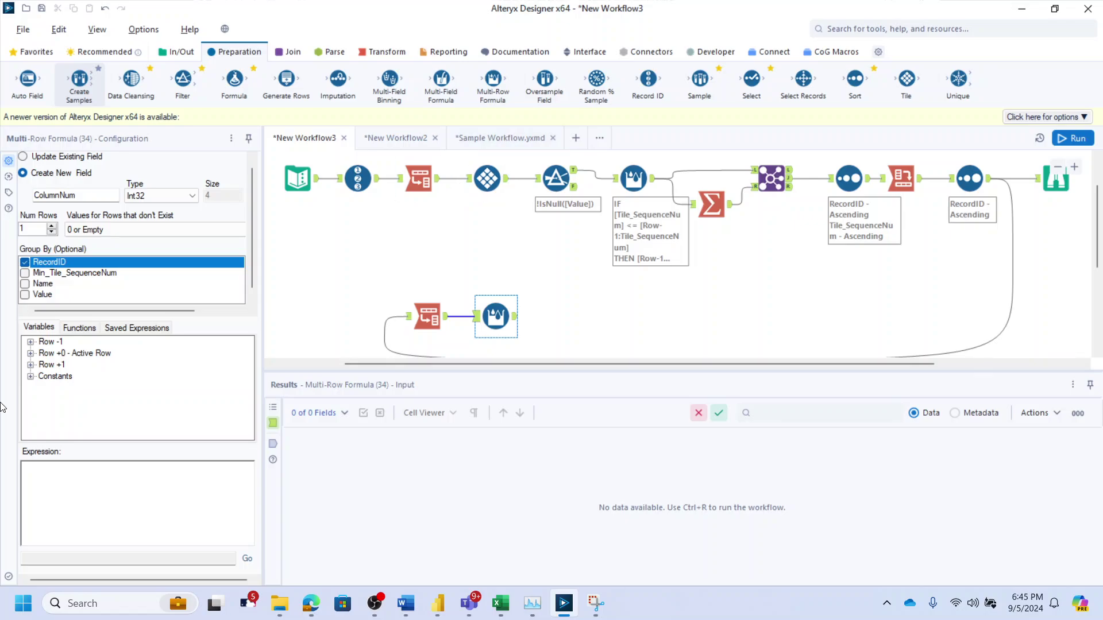
click(31, 342)
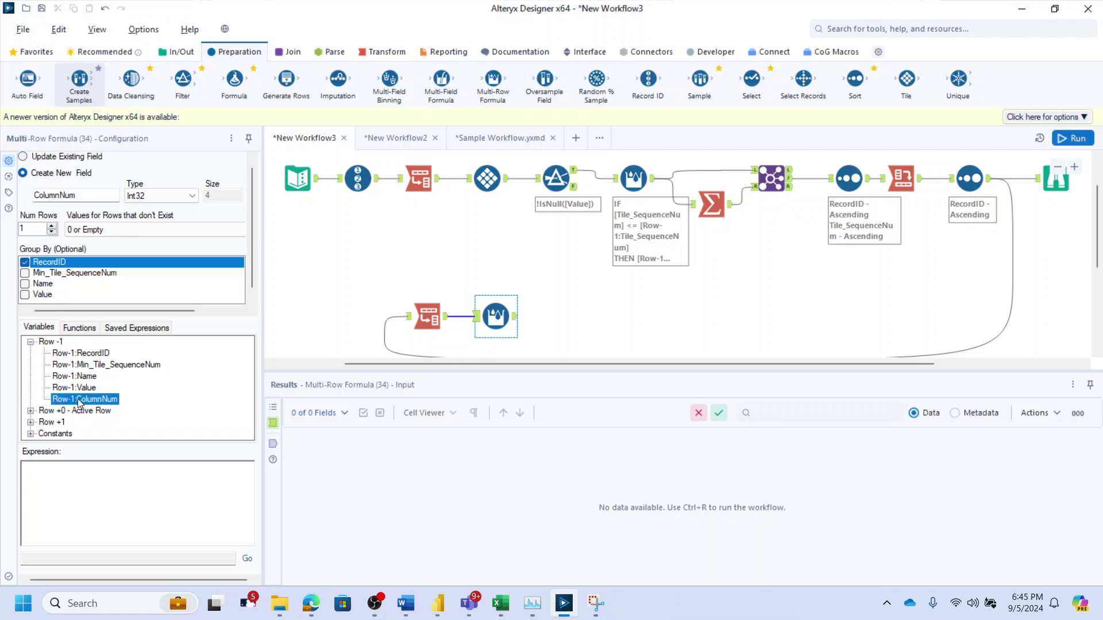
double_click(112, 399)
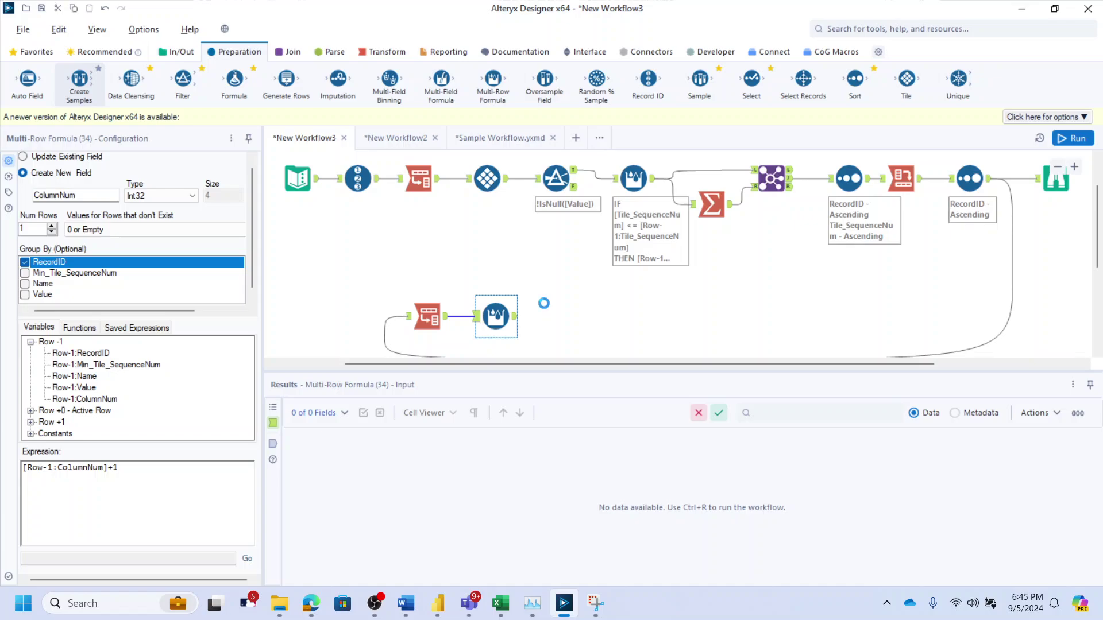
Run the workflow and check the RecordID, Name, Value and ColumnNum cells of the first three records in the Multi-Row Formula output
click(528, 319)
key(ctrl+r)
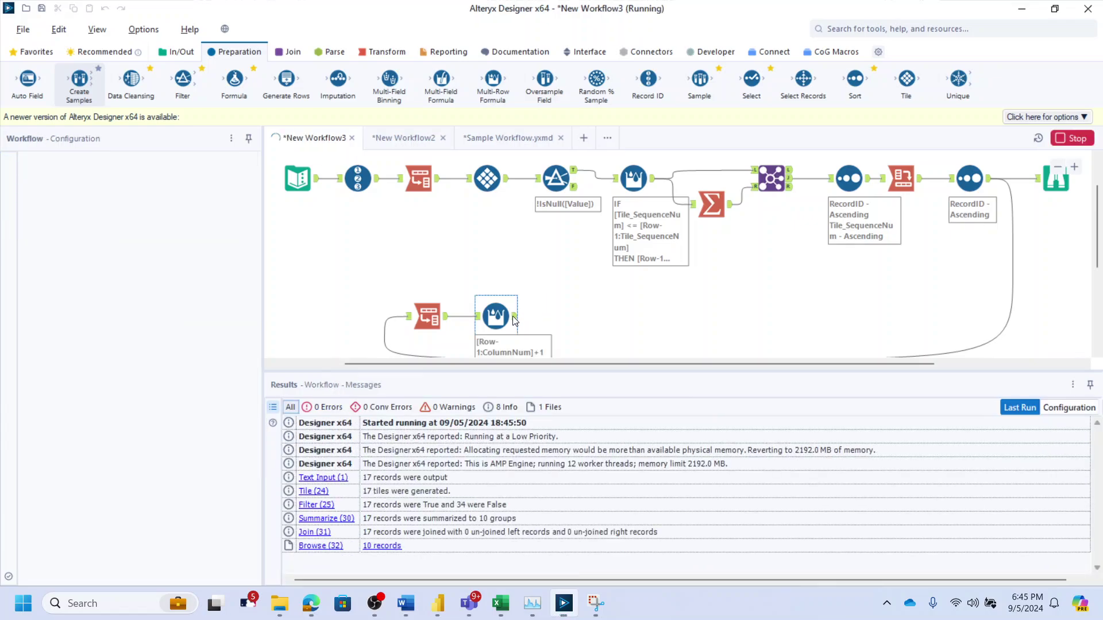
click(514, 319)
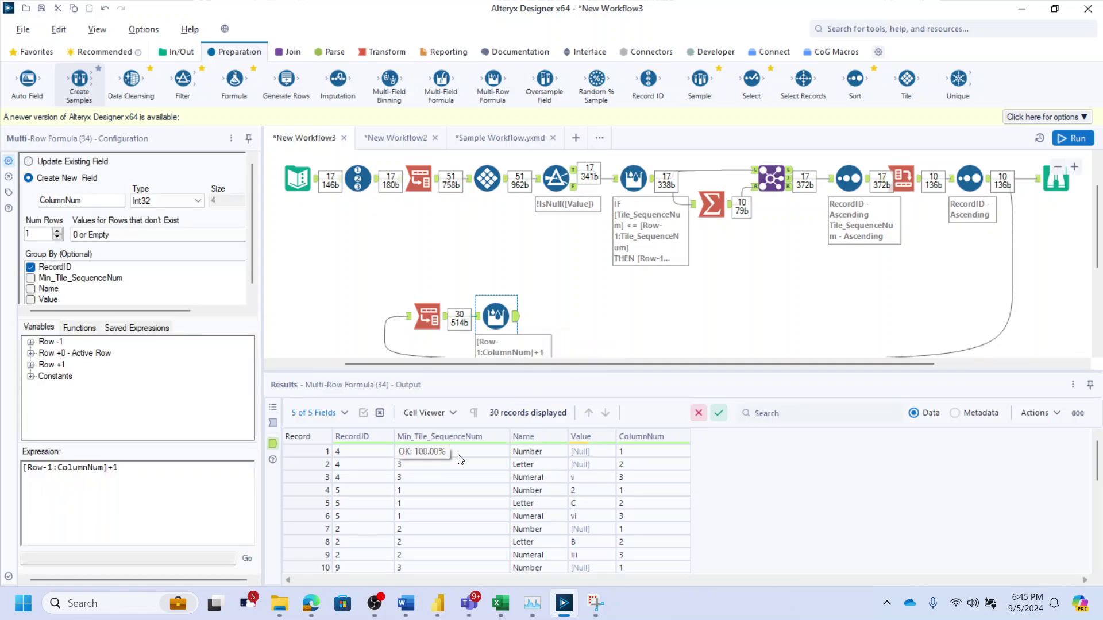
drag(347, 455, 433, 463)
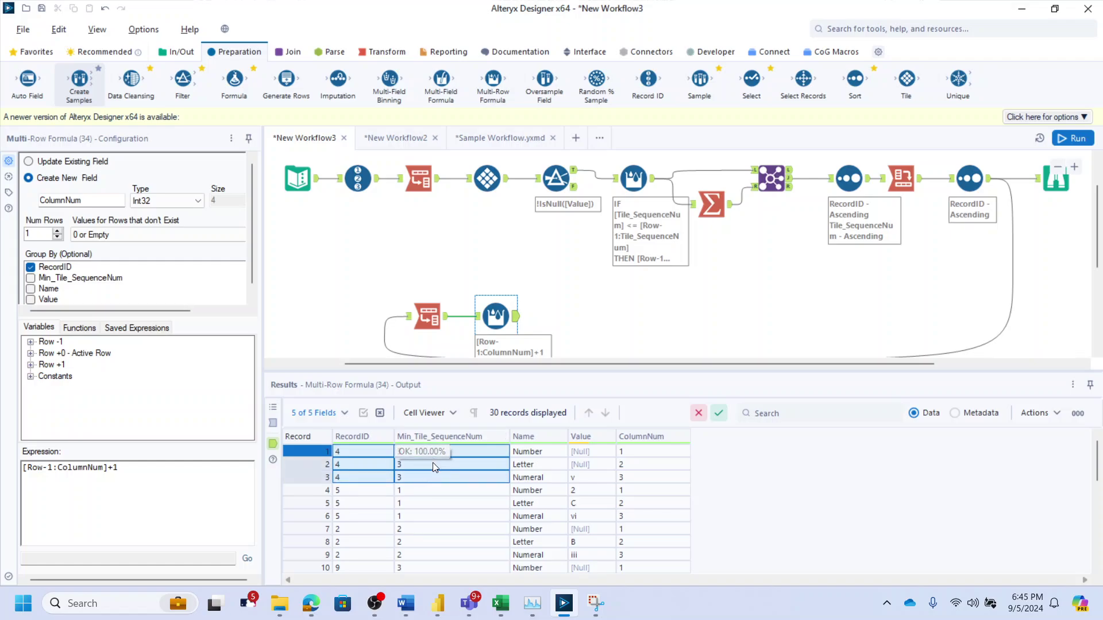
drag(574, 453, 634, 476)
drag(515, 453, 529, 480)
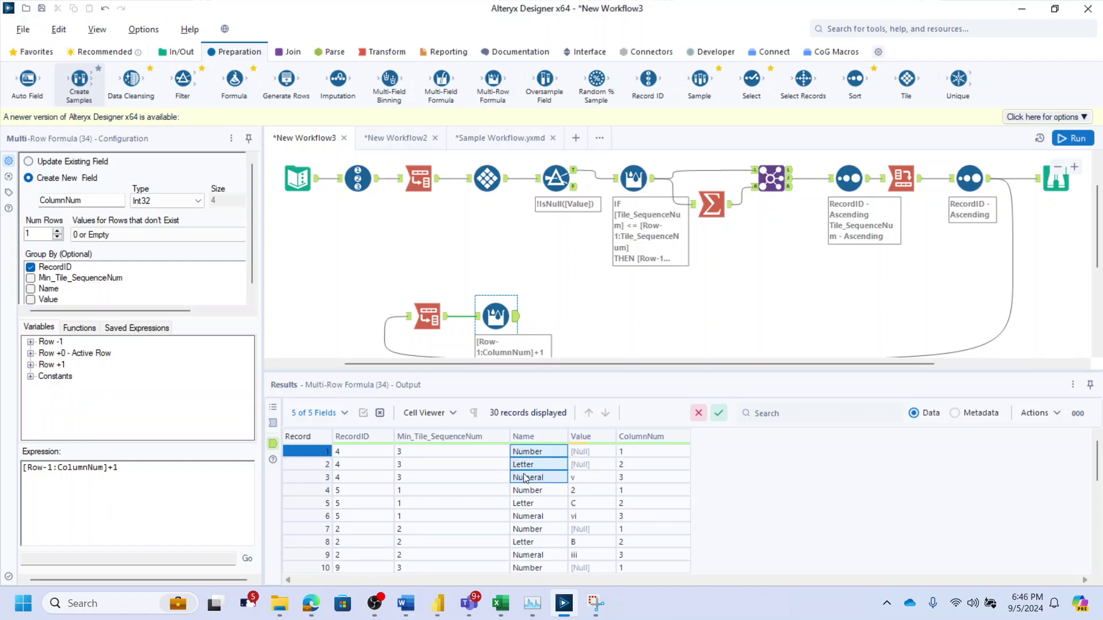
Connect a Sort tool after the ColumnNum Multi-Row Formula, sorting by RecordID and ColumnNum in ascending order
click(573, 287)
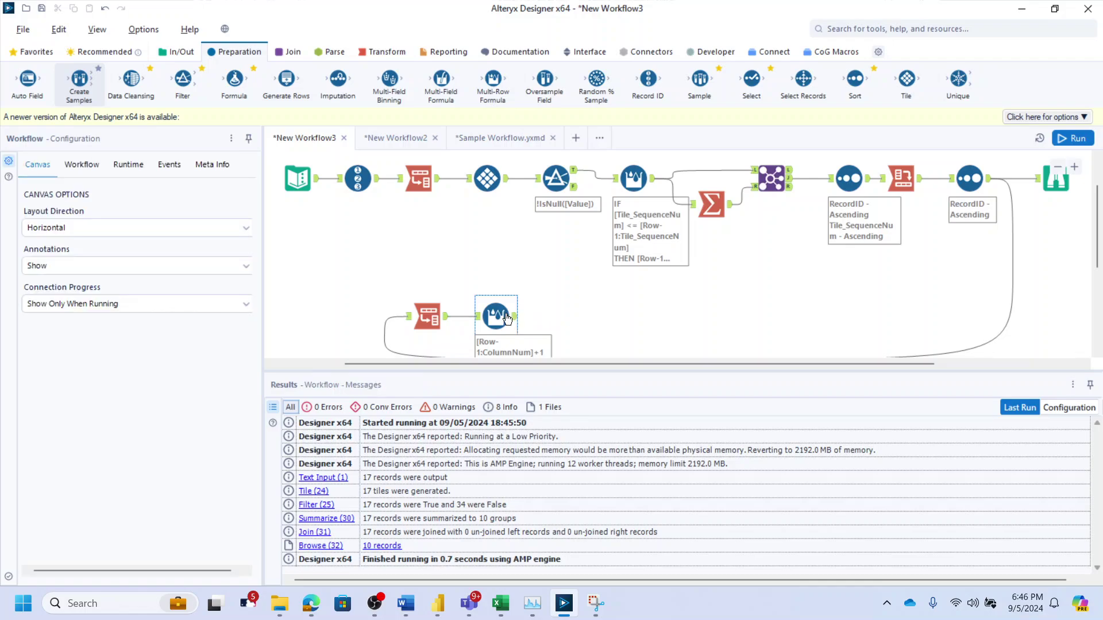
drag(504, 313, 573, 316)
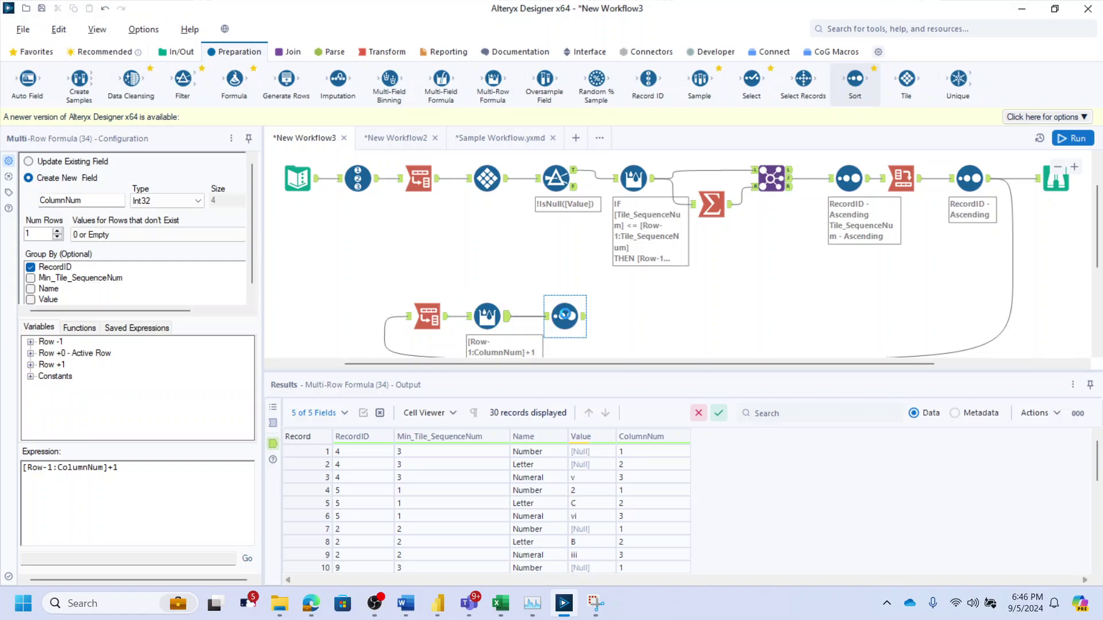
click(114, 242)
click(103, 255)
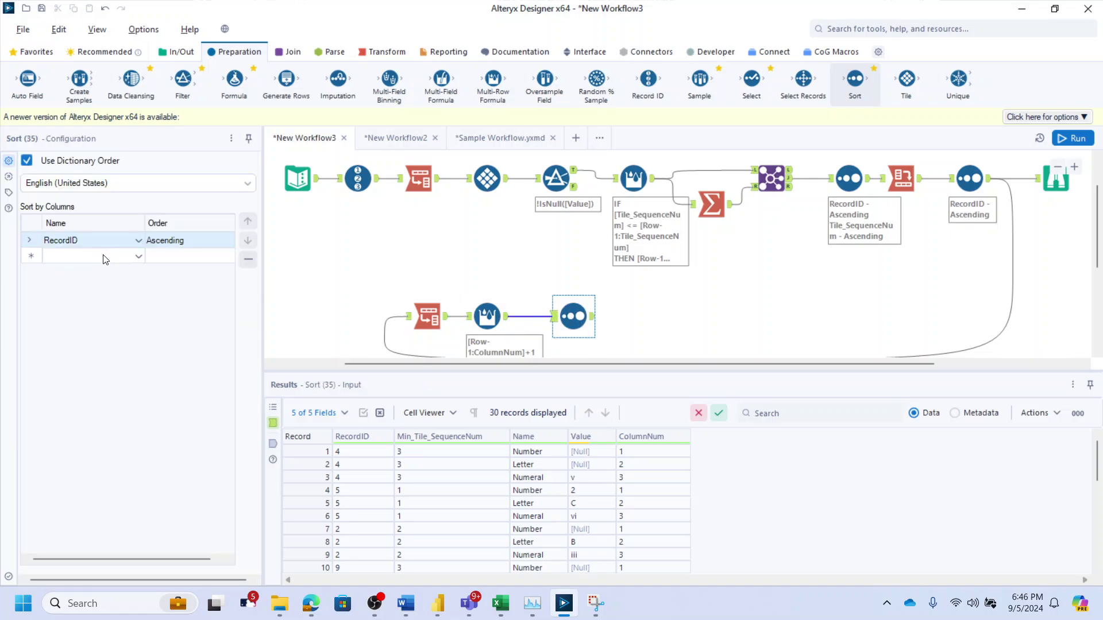
click(103, 253)
click(66, 312)
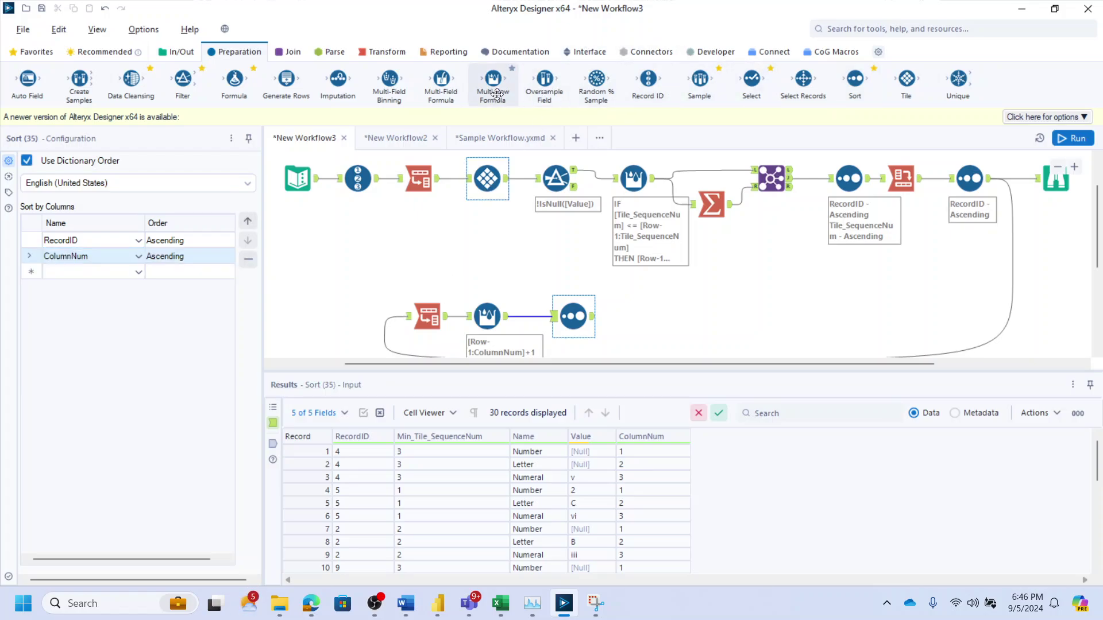
Add a second Multi-Row Formula after the new Sort and set it to update the existing Value field
drag(492, 87, 641, 314)
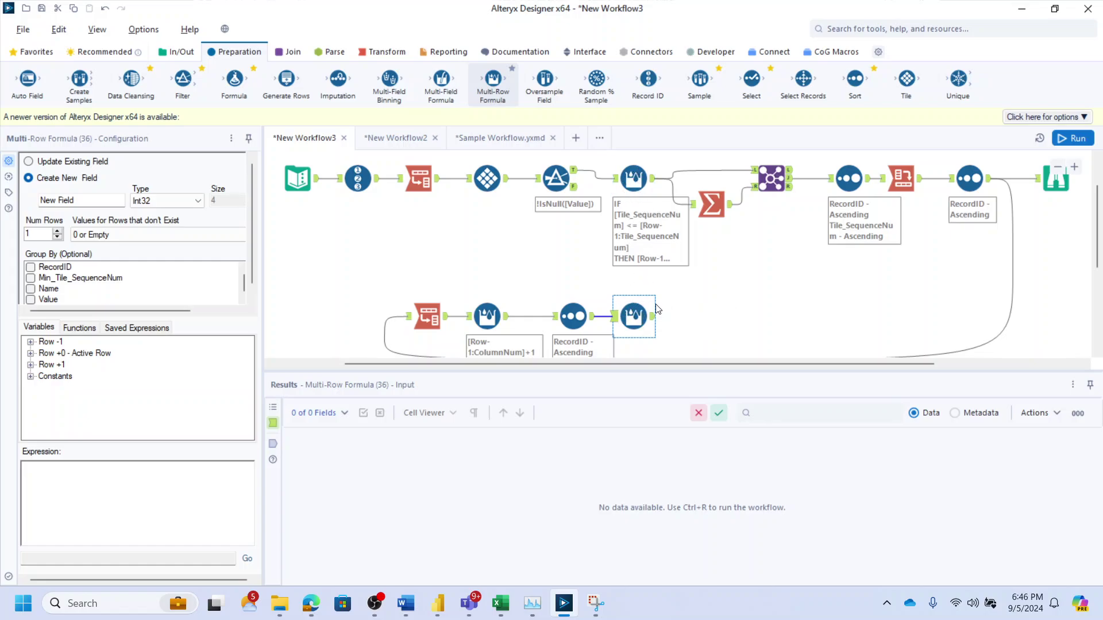
drag(646, 316, 655, 317)
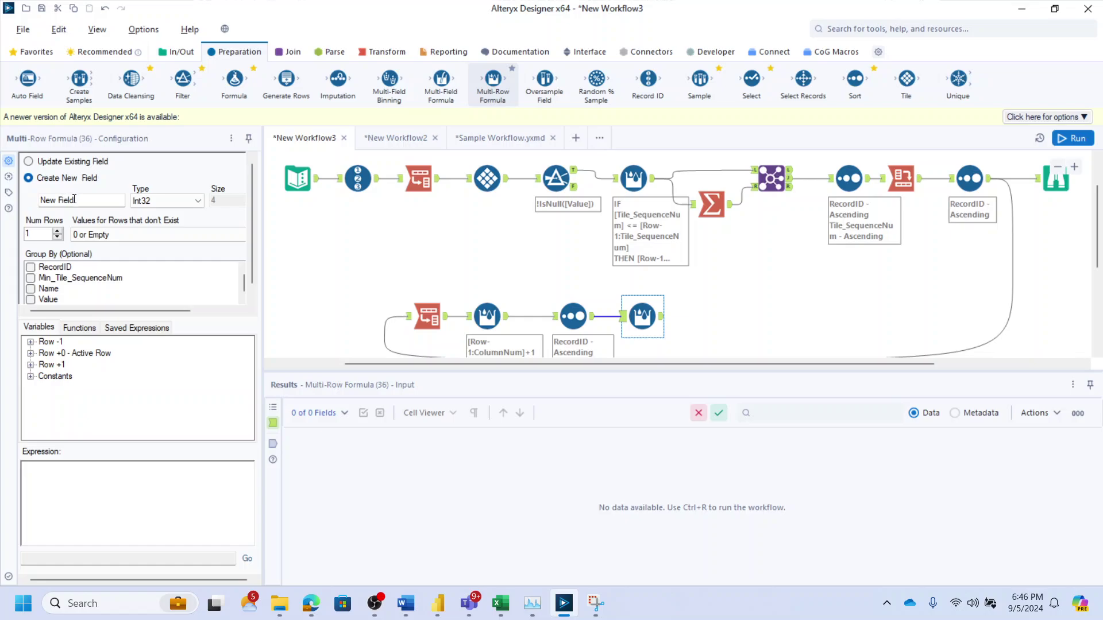
click(51, 162)
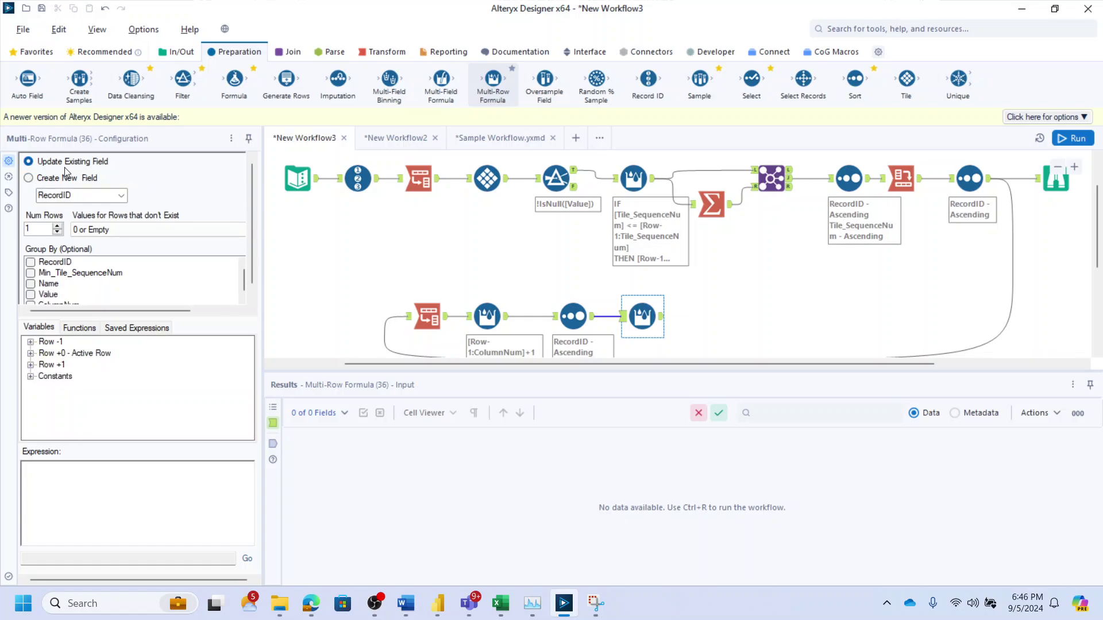
click(121, 196)
click(64, 242)
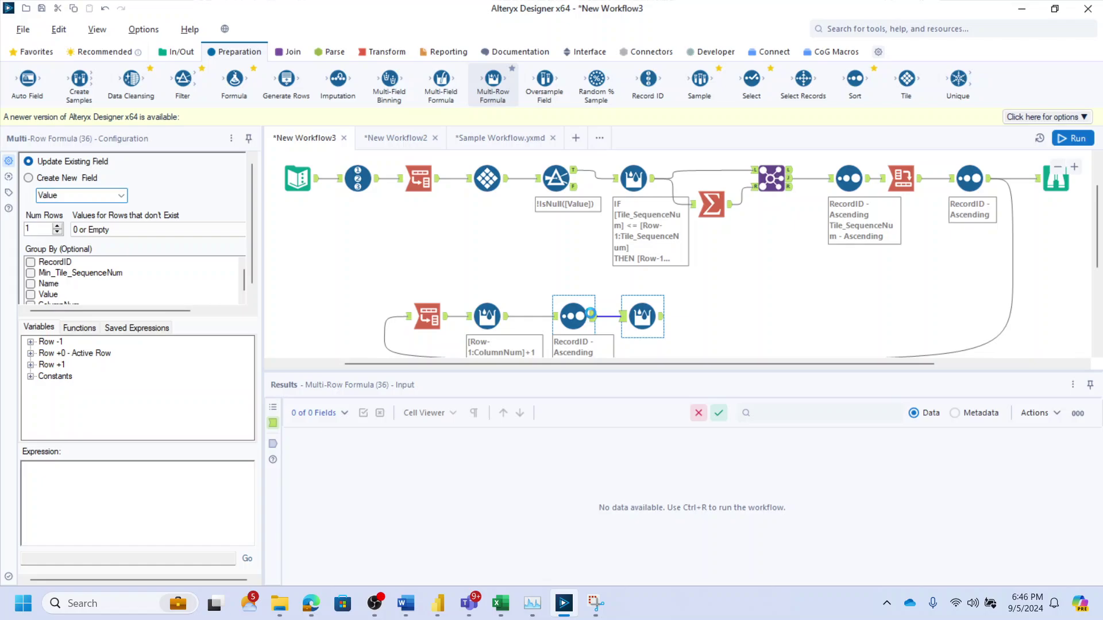
Compare ColumnNum with Min_Tile_SequenceNum and Value for the first three records in the first Transpose branch formula's output
click(586, 317)
click(498, 322)
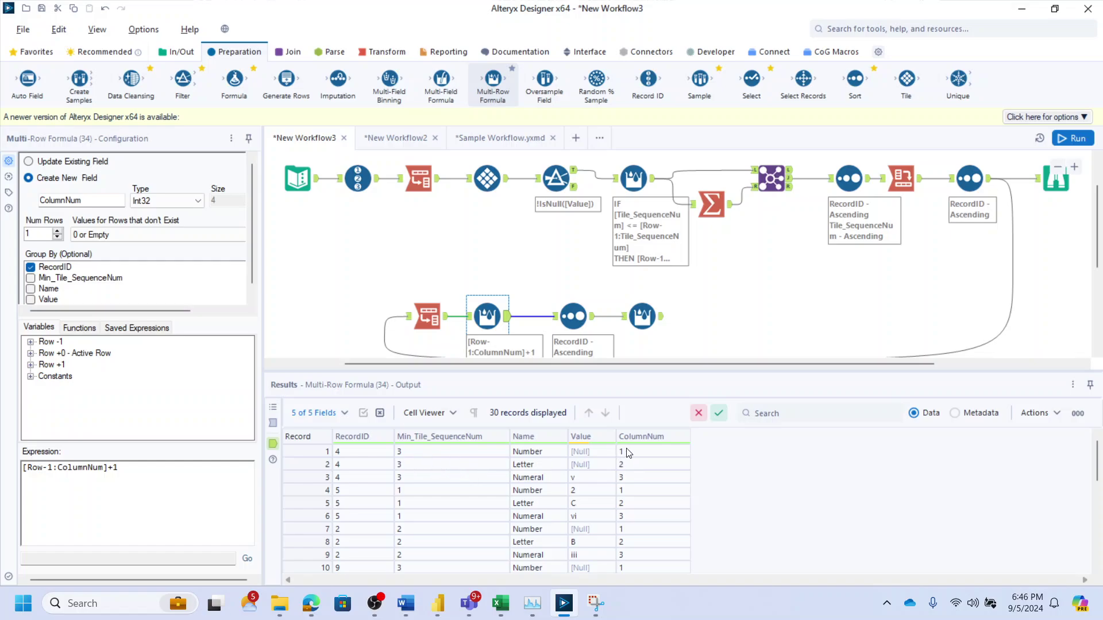
drag(629, 453, 466, 459)
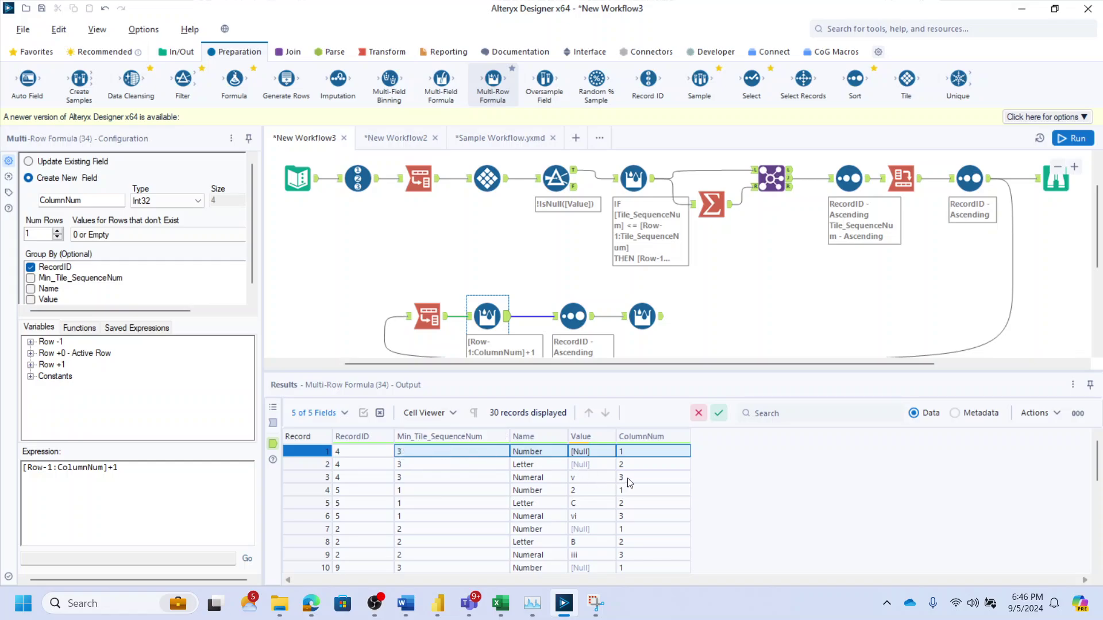
click(564, 480)
click(591, 475)
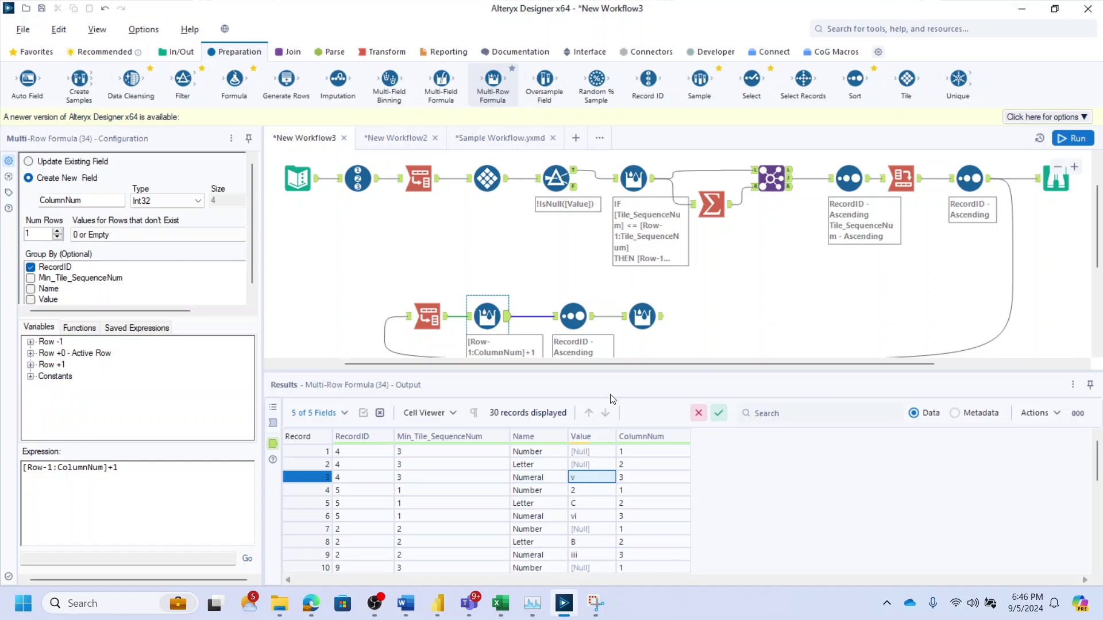
Group the Value-updating Multi-Row Formula by Name only
click(644, 316)
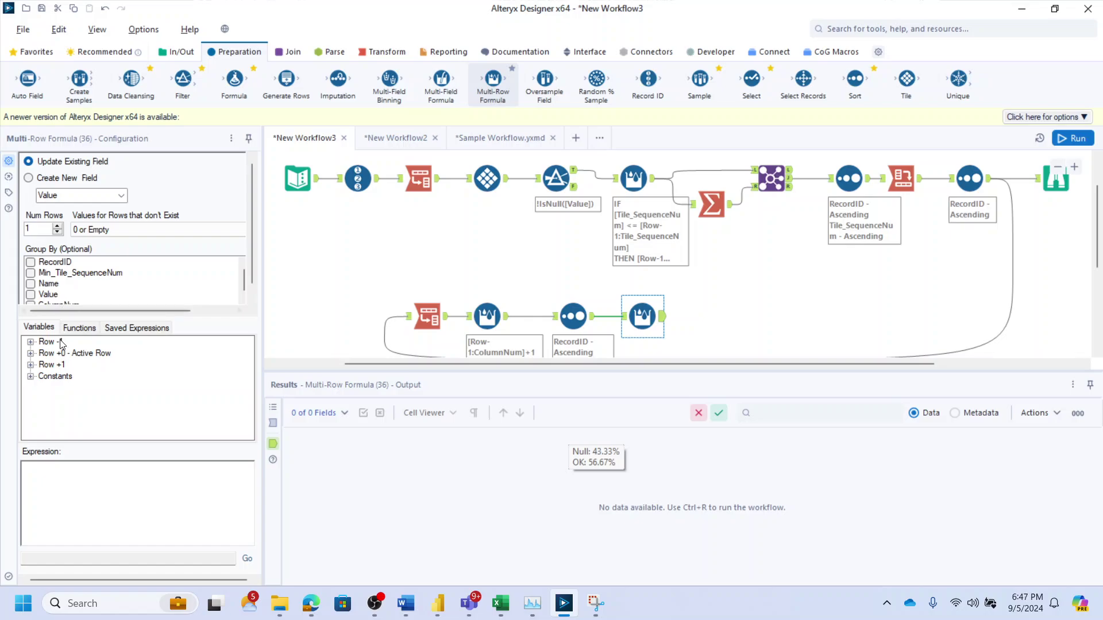
click(31, 286)
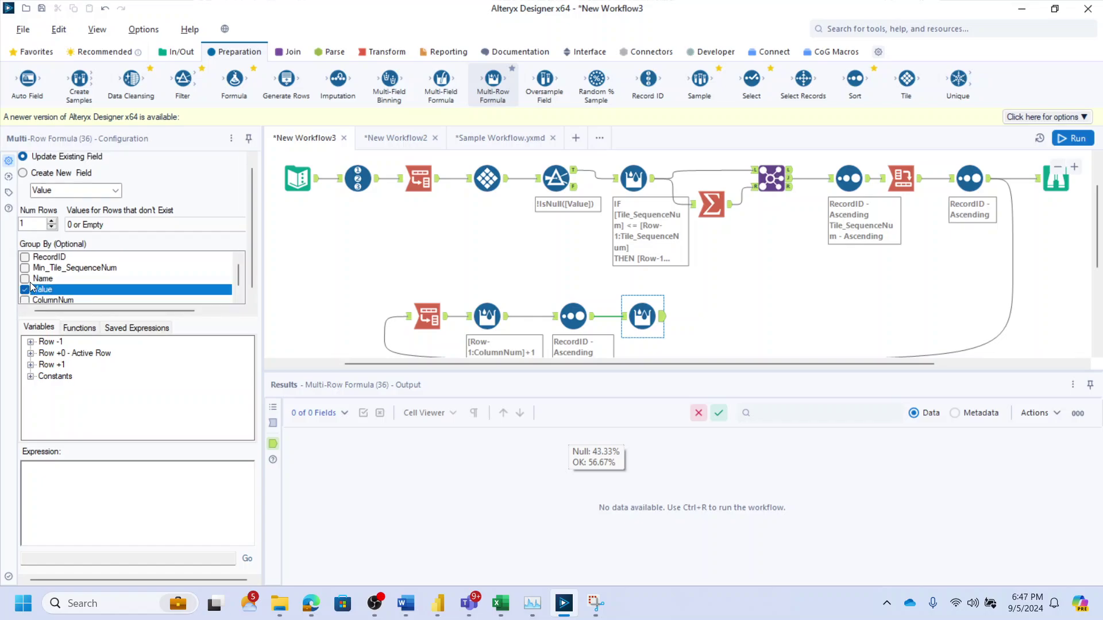
click(50, 289)
Start the Value formula's expression with the condition IF [ColumnNum]<[Min_Tile_SequenceNum]
text(IF)
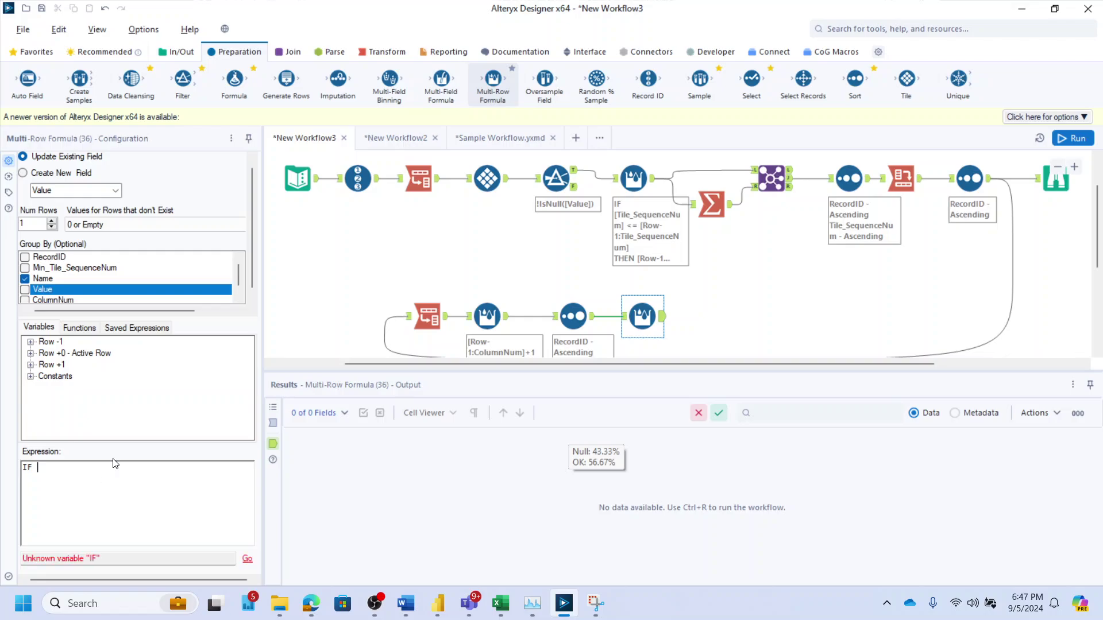
click(30, 353)
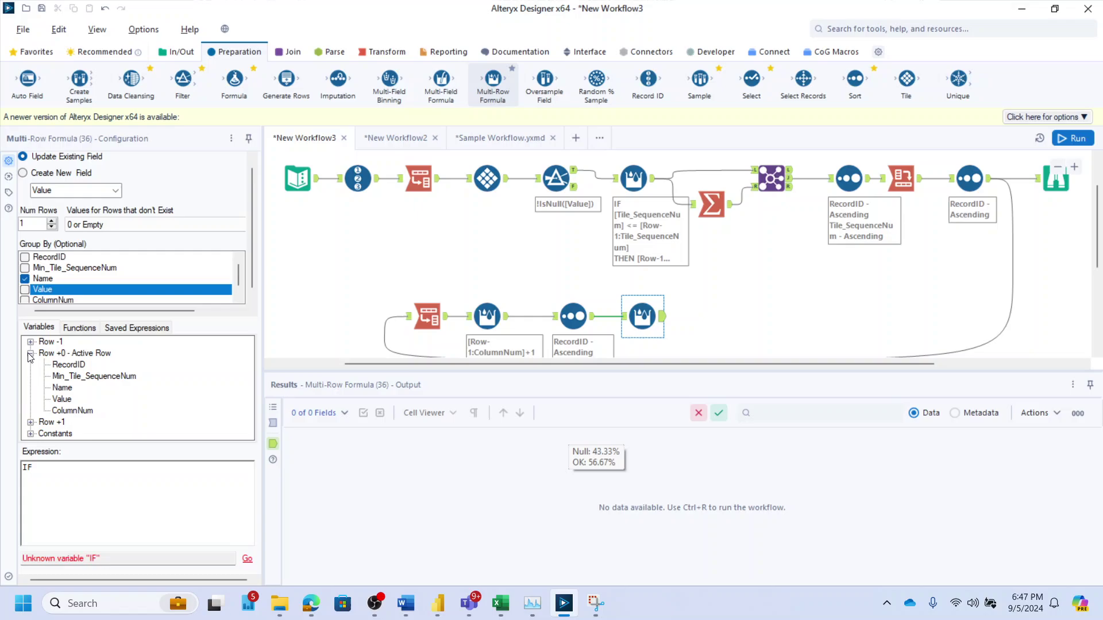
double_click(66, 411)
text(<)
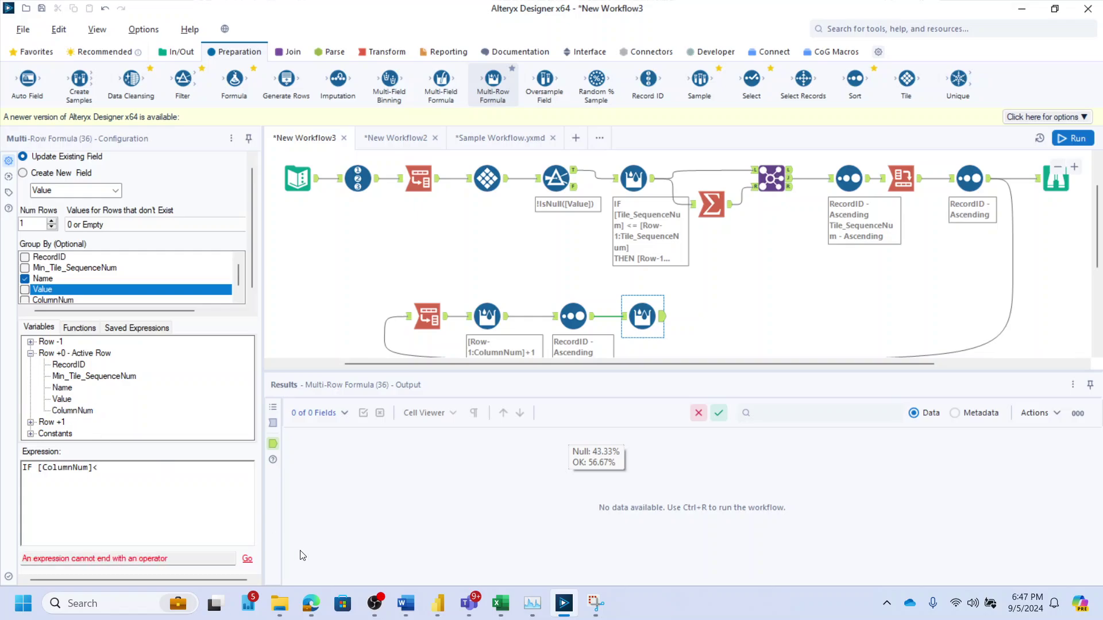
double_click(107, 376)
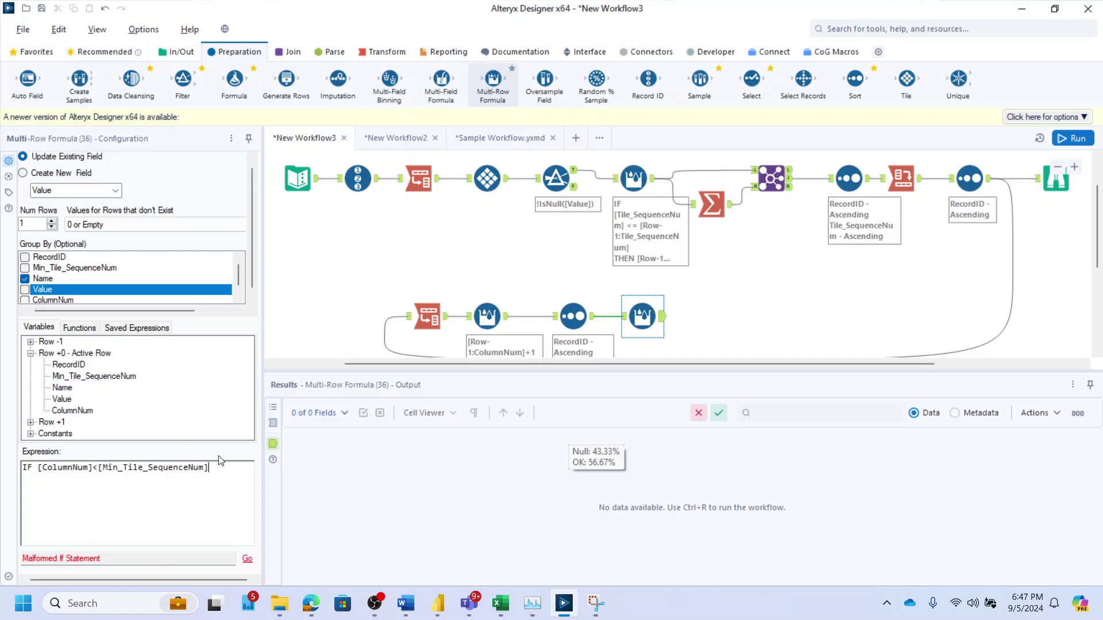
Complete the Value expression with THEN IIF(IsNull([Value]),[Row-1:Value],[Value]) ELSE [Value] ENDIF
key(Return)
text(THEN IIF(IsNull()
click(58, 399)
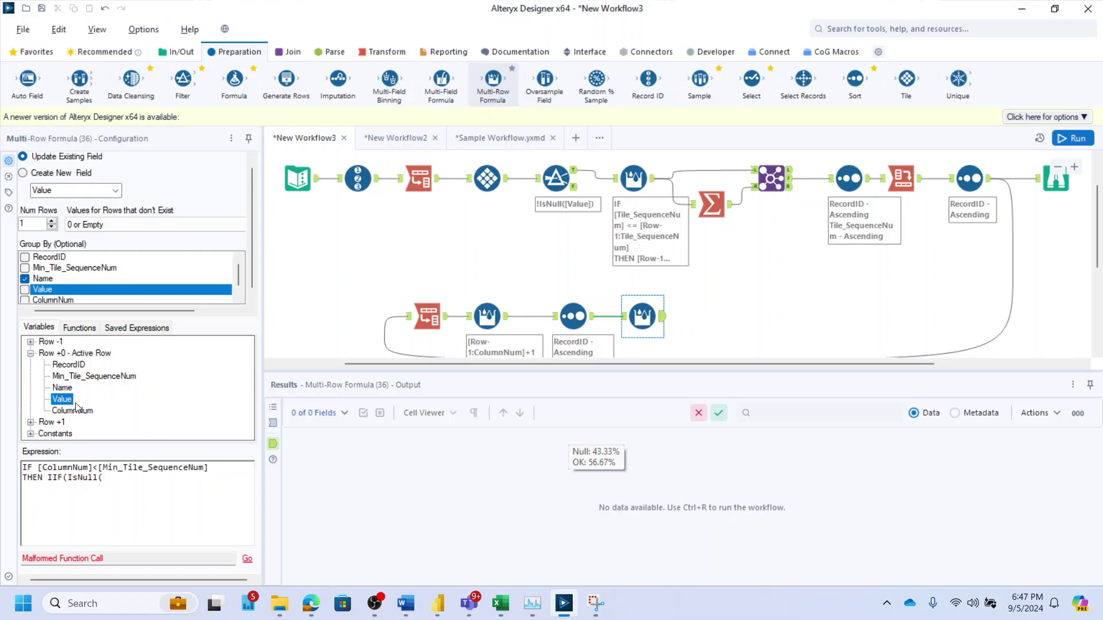
double_click(67, 400)
text(),)
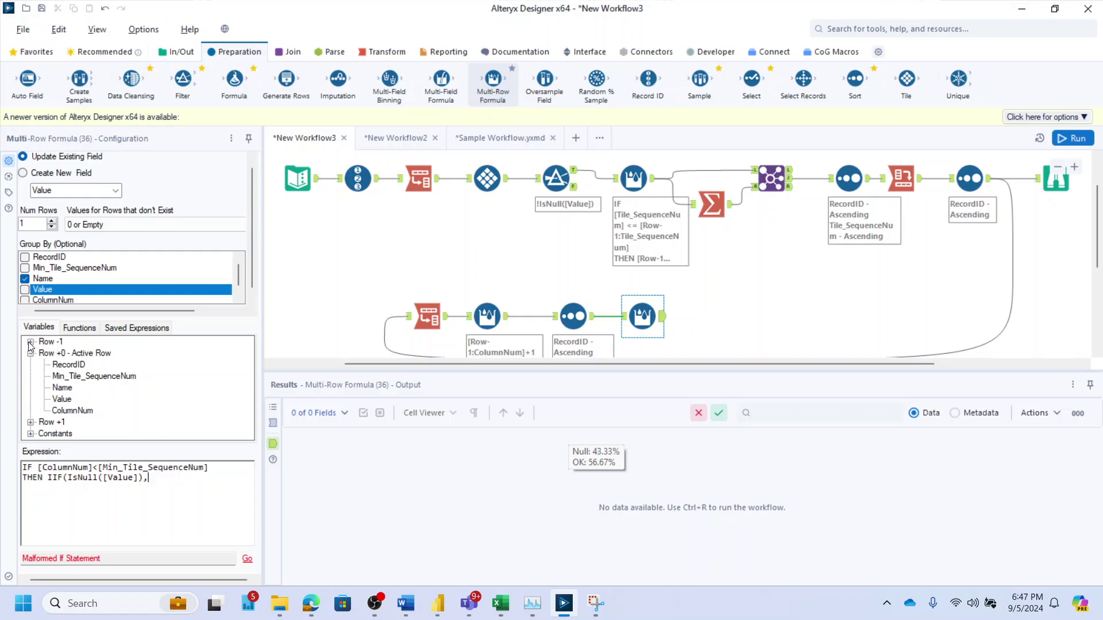
click(30, 342)
text(,)
double_click(82, 388)
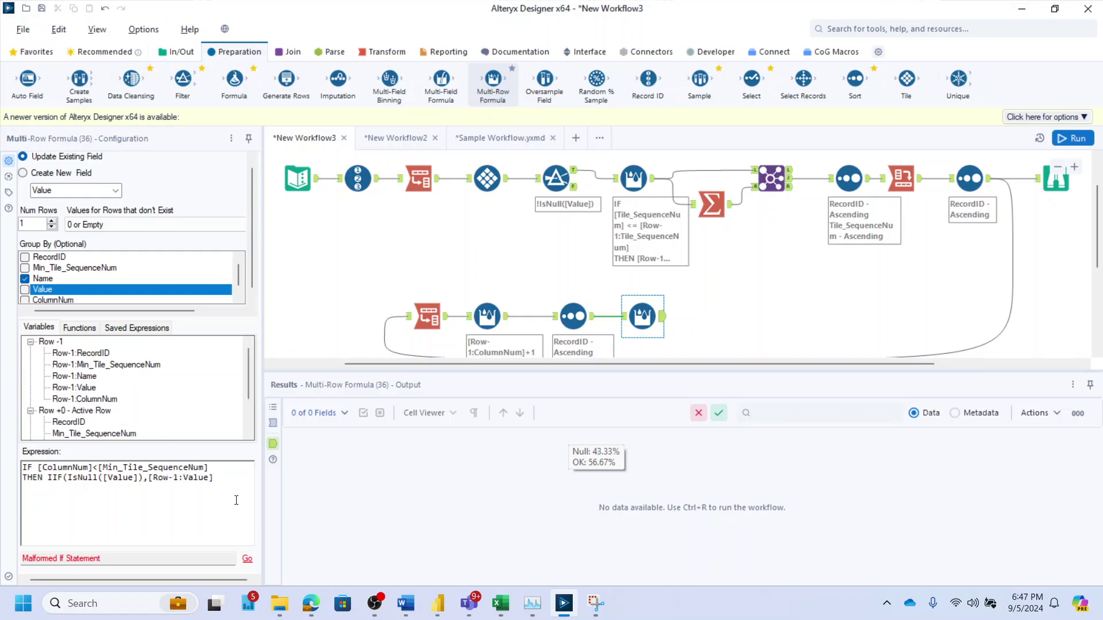
scroll(103, 413, down, 1)
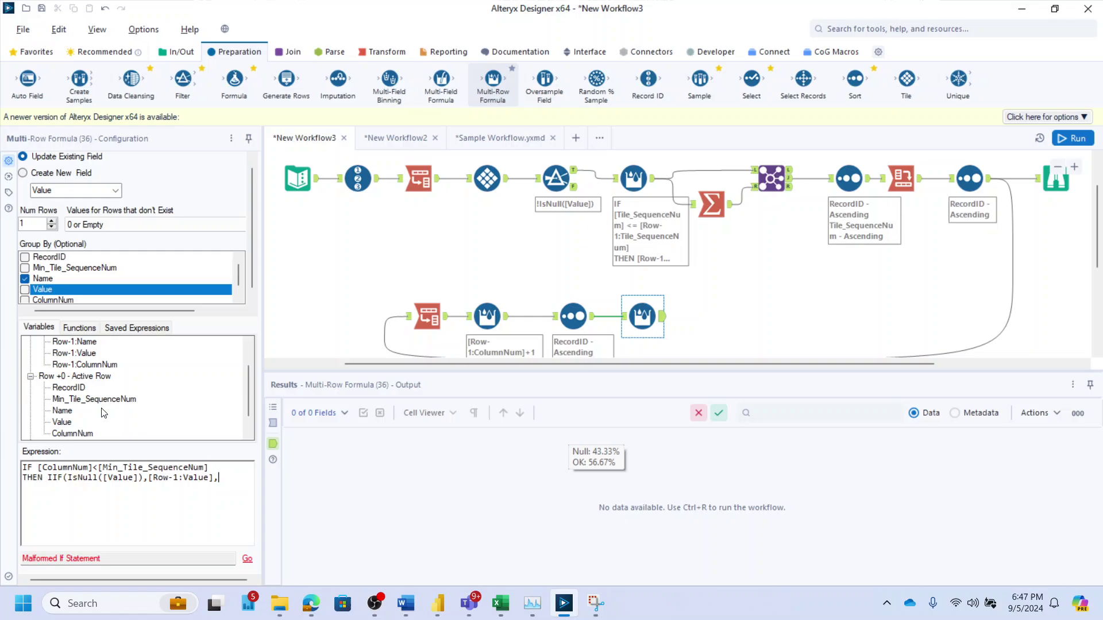
double_click(63, 423)
double_click(60, 422)
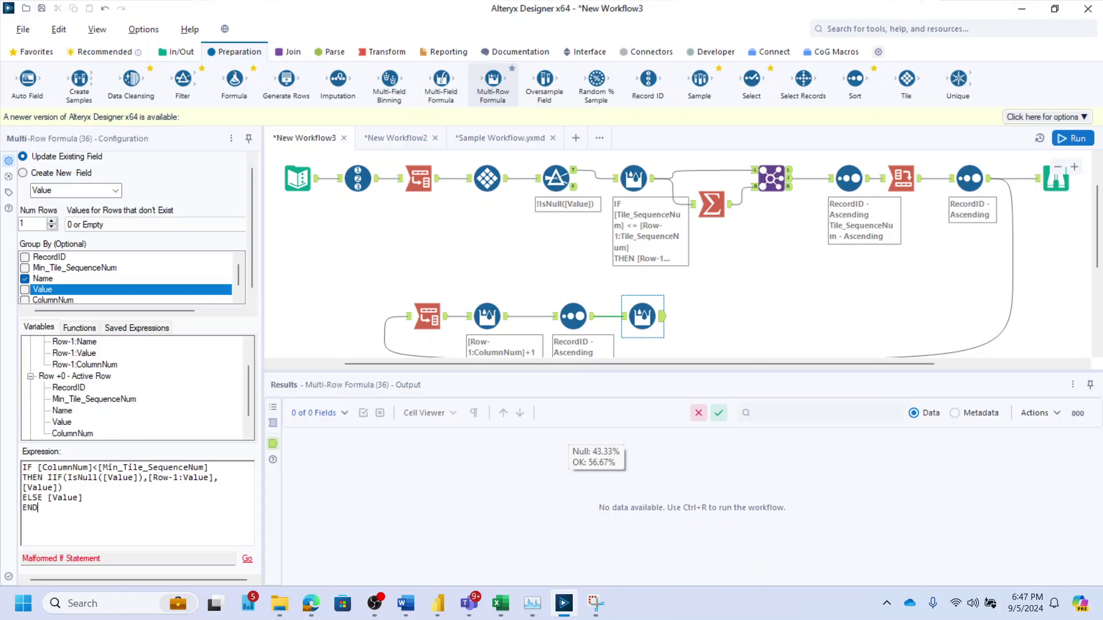
text(IF)
Add a Sort after the Value formula, ordering by RecordID and ColumnNum, both ascending
drag(854, 80, 711, 316)
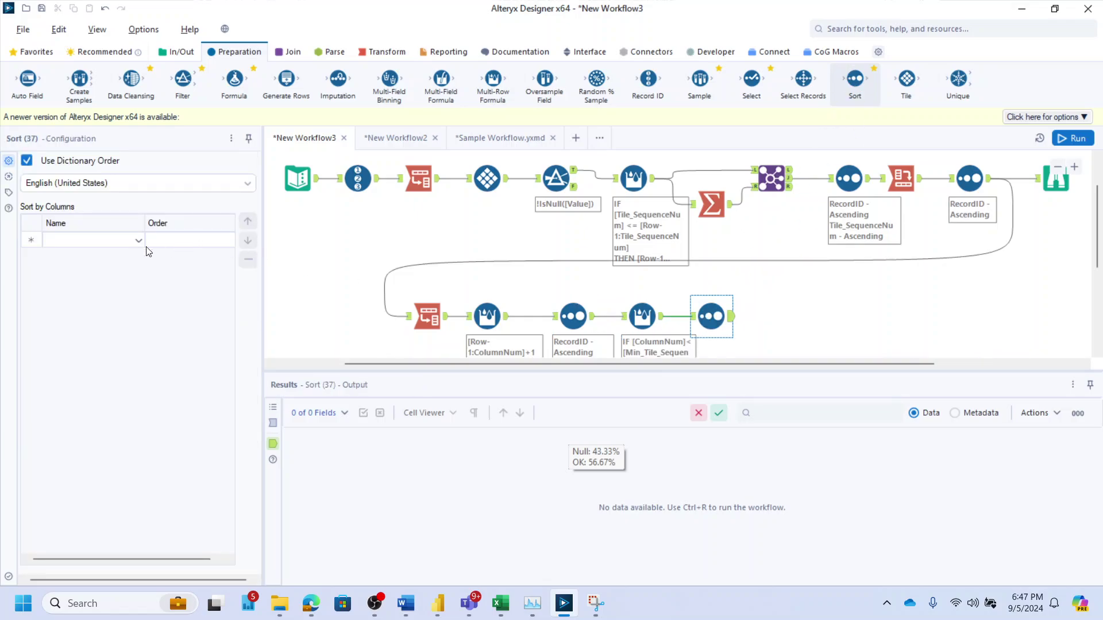
click(92, 239)
click(61, 253)
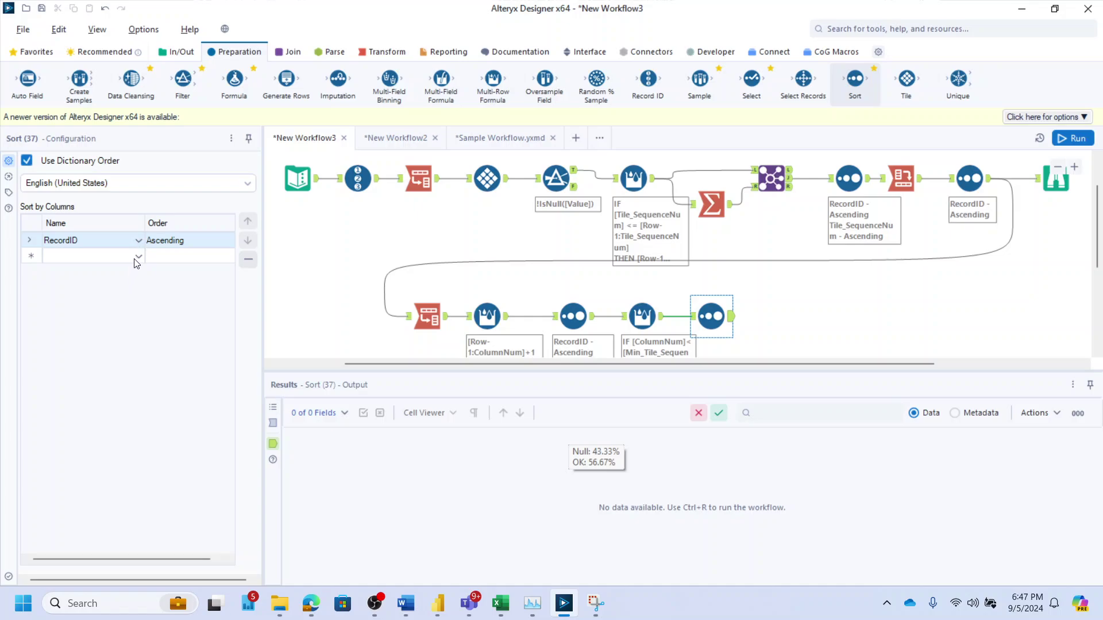
click(137, 261)
click(88, 309)
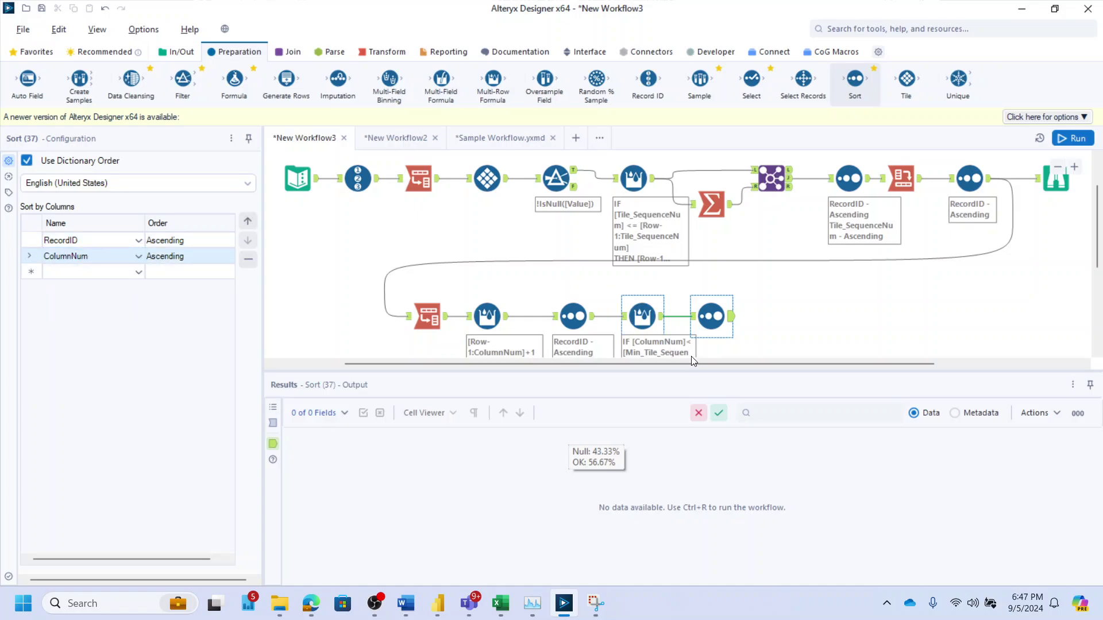
Add a Cross Tab after the Sort, grouped by RecordID, with Name as headers, Value as values and First as the aggregation method
drag(692, 363, 773, 363)
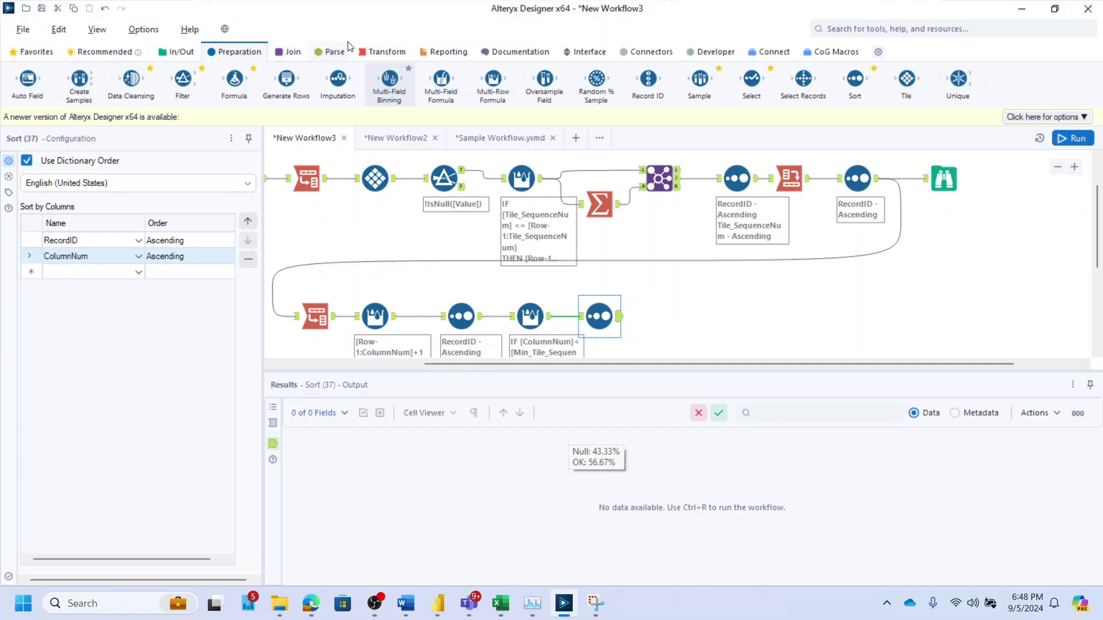
click(384, 52)
drag(131, 80, 671, 317)
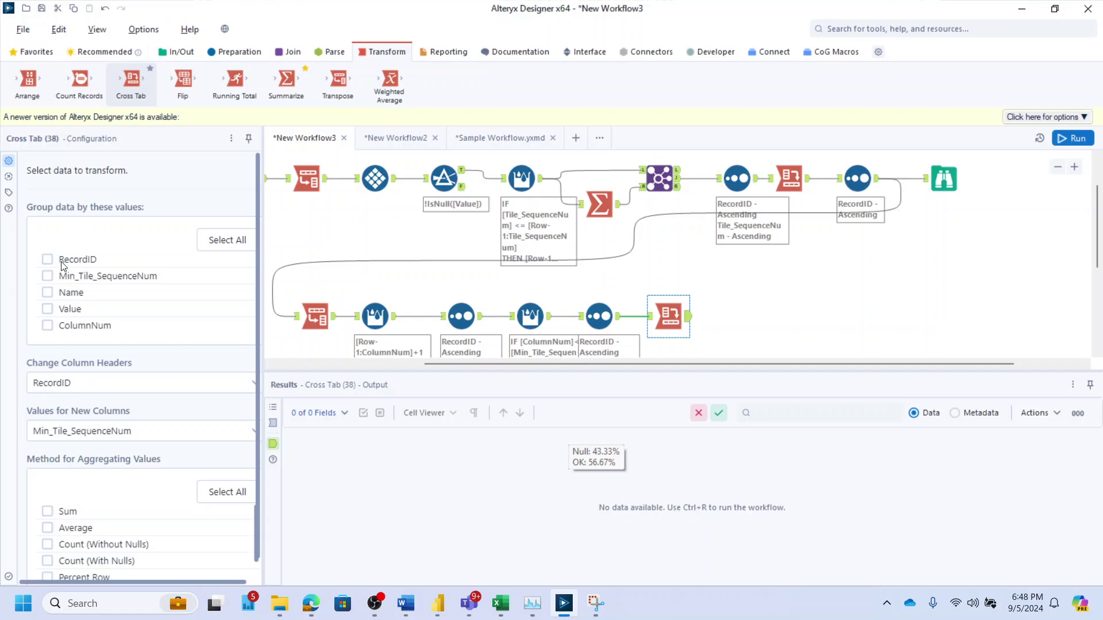
click(61, 261)
click(51, 384)
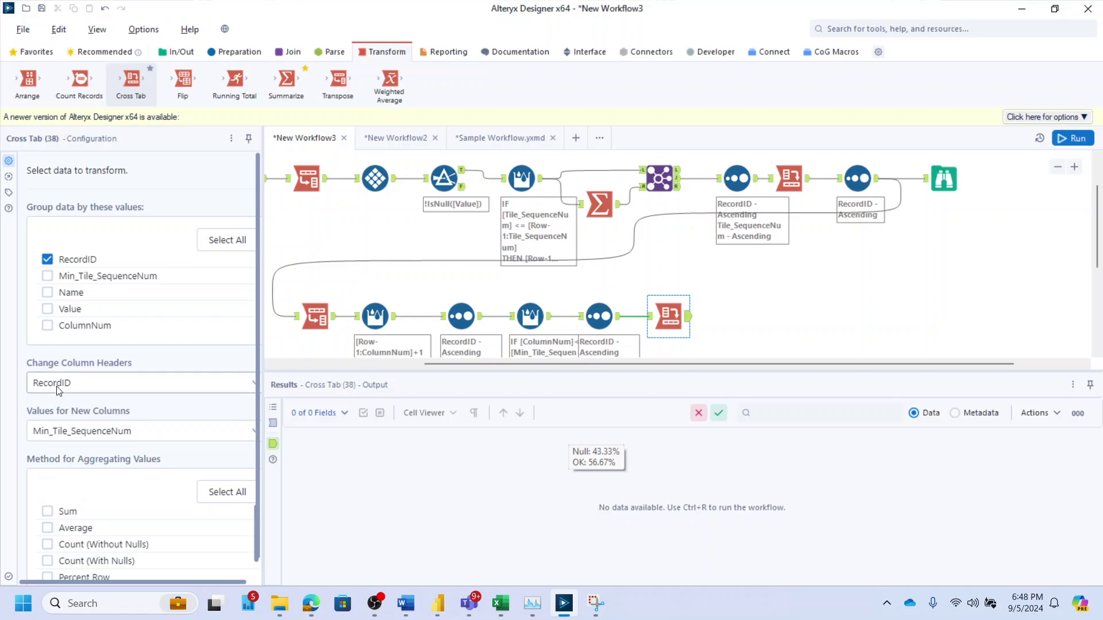
click(57, 462)
click(54, 432)
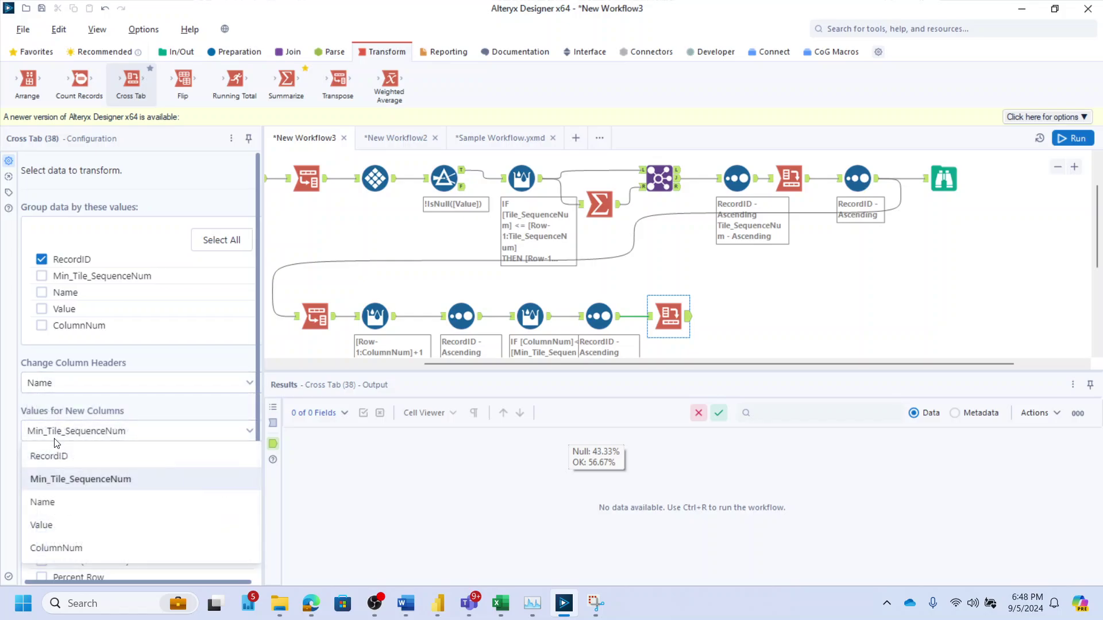
click(52, 523)
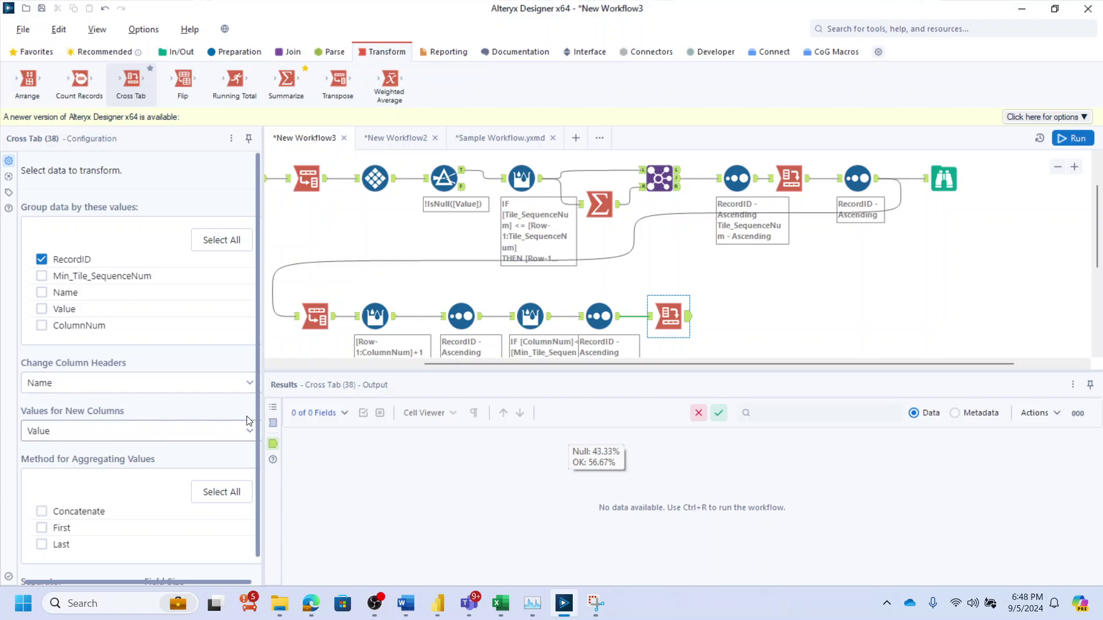
click(54, 529)
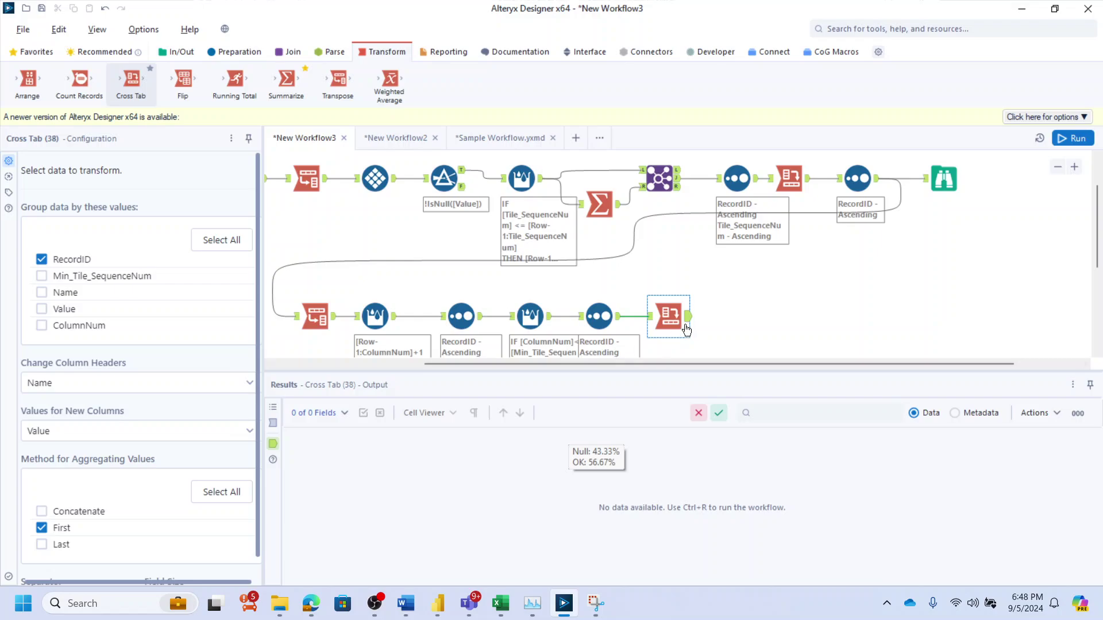
Add a Sort after the second Cross Tab, ordering by RecordID ascending
click(239, 51)
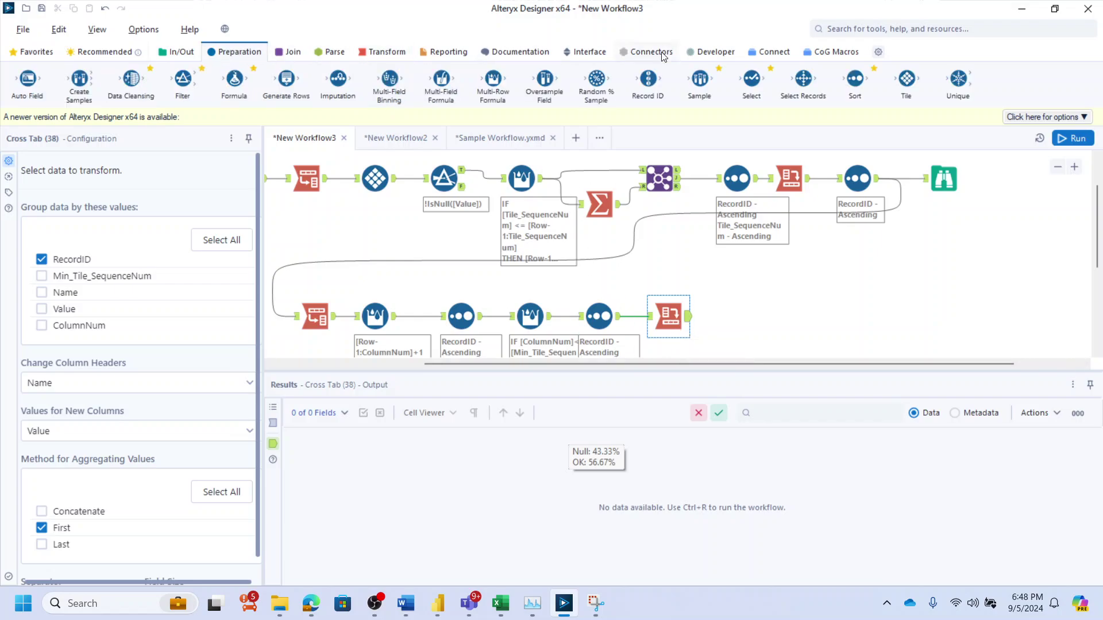
drag(855, 79, 835, 173)
drag(736, 316, 737, 316)
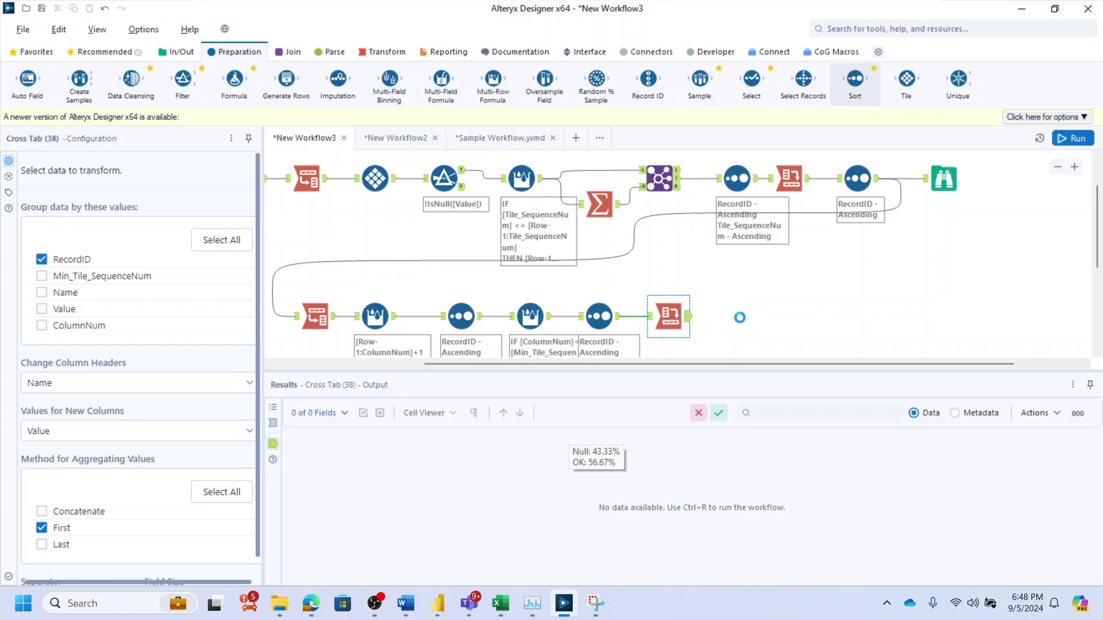
click(85, 242)
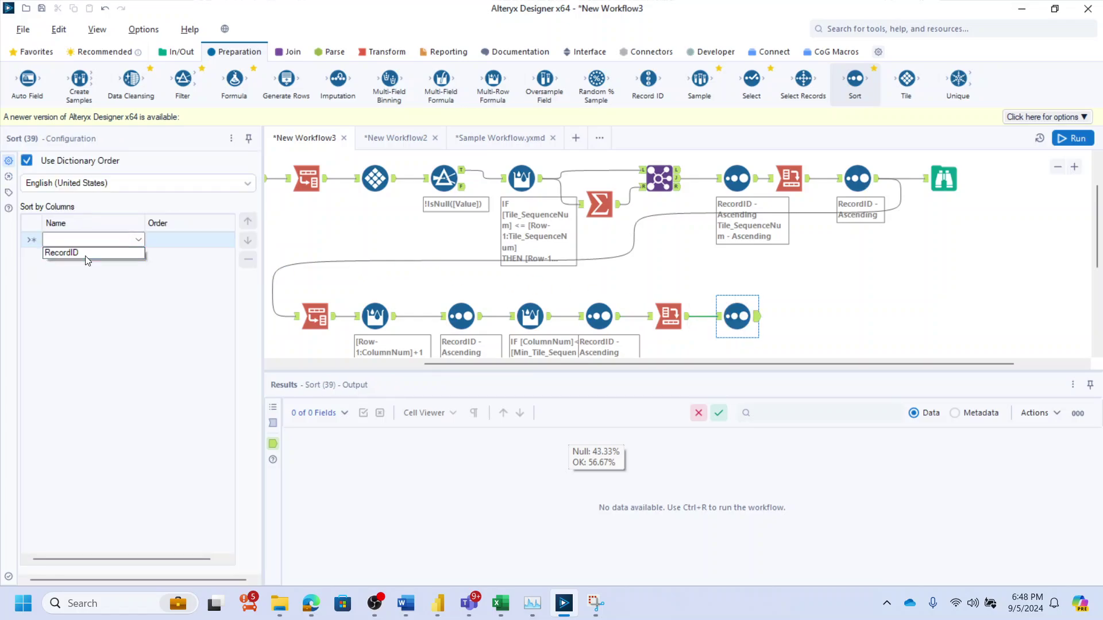
click(86, 288)
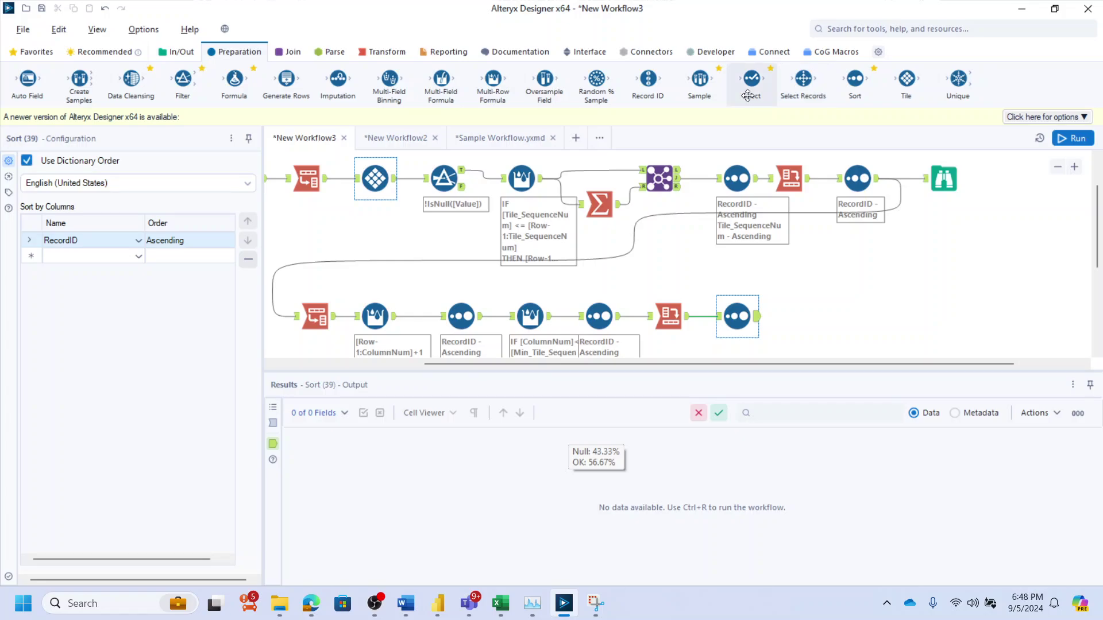
Add a Select that drops RecordID after the last Sort, and run the workflow with a Browse attached to it
drag(747, 92, 124, 208)
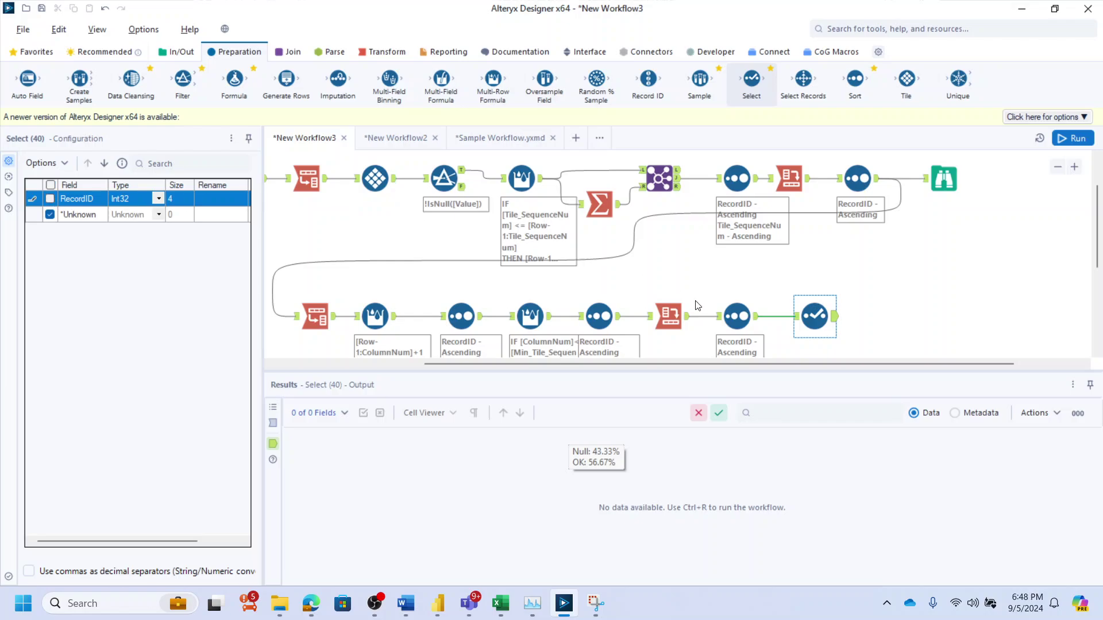
key(ctrl+shift+b)
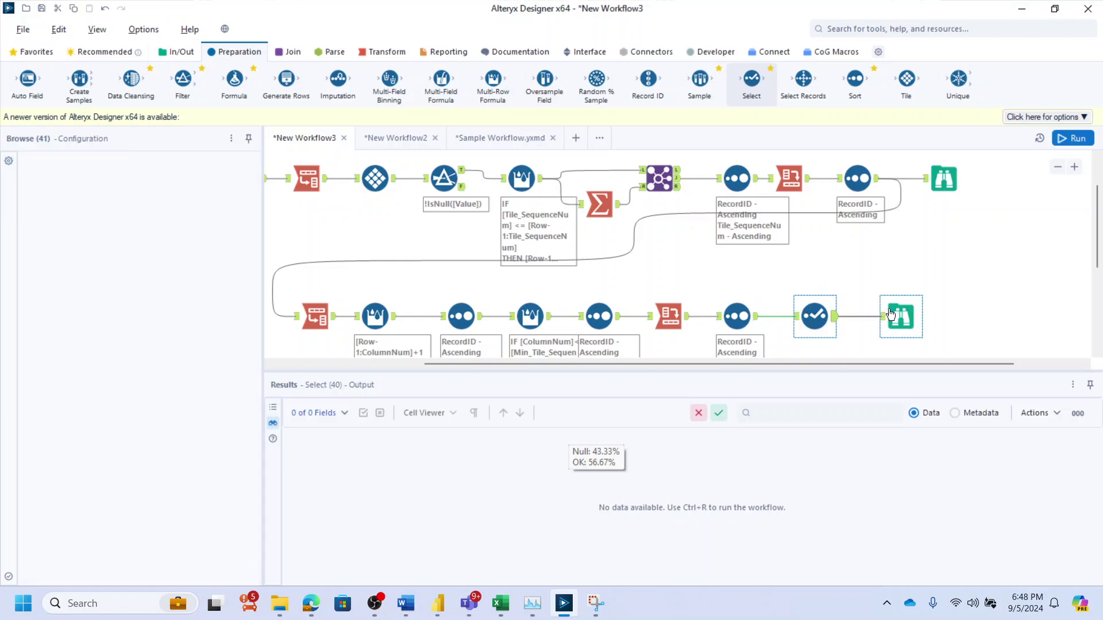
drag(905, 313, 885, 310)
key(ctrl+r)
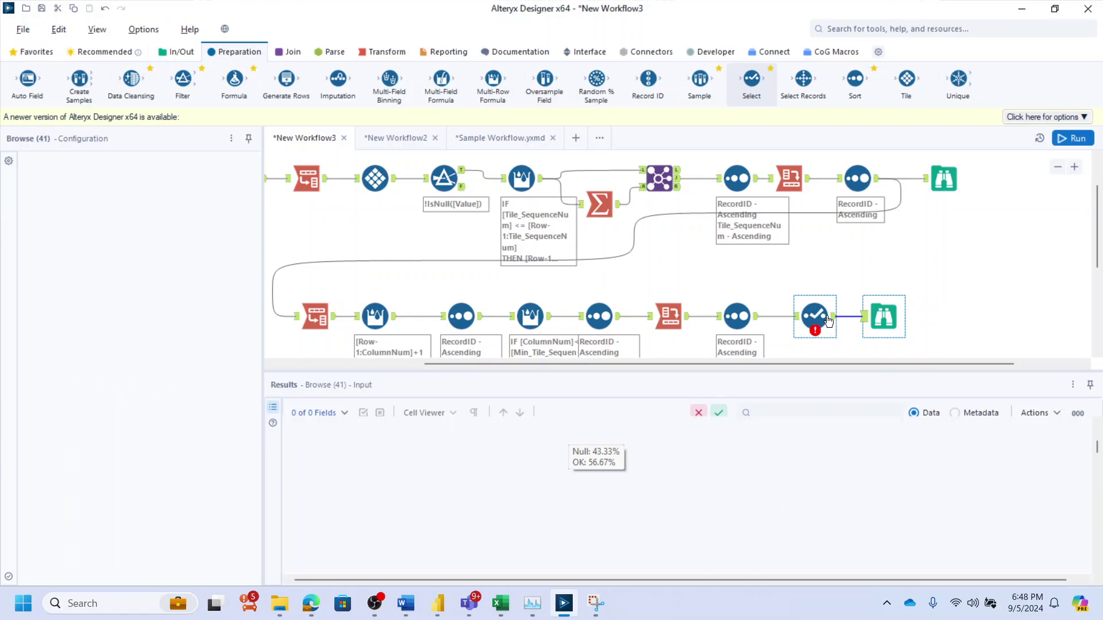
Examine the flattened Number, Letter and Numeral records in the final Browse, from the first record through Number 3
click(833, 317)
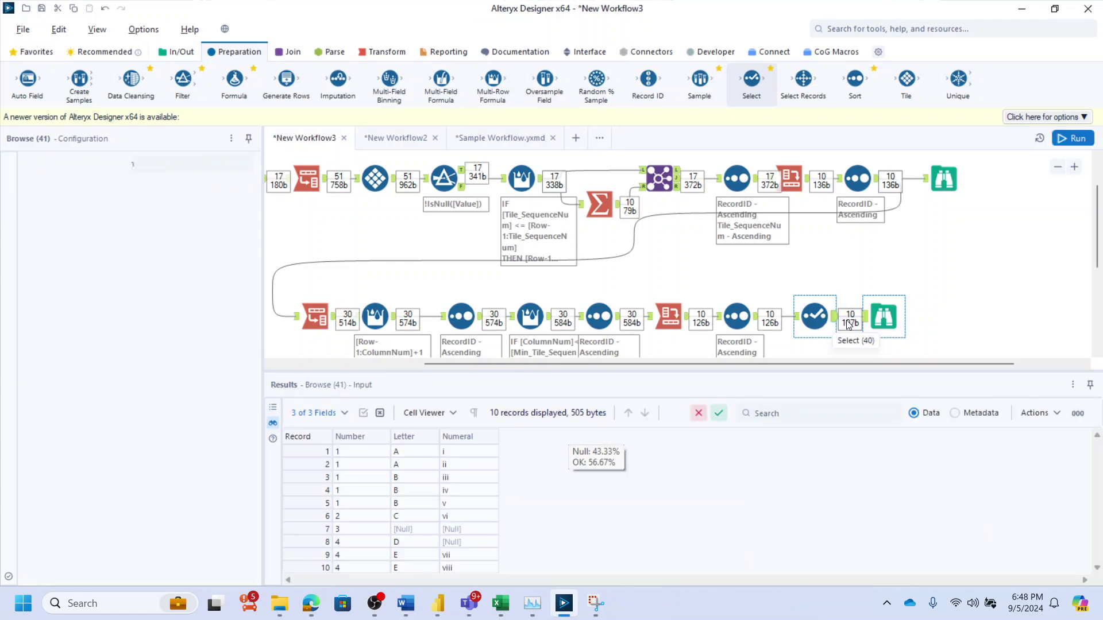
click(890, 309)
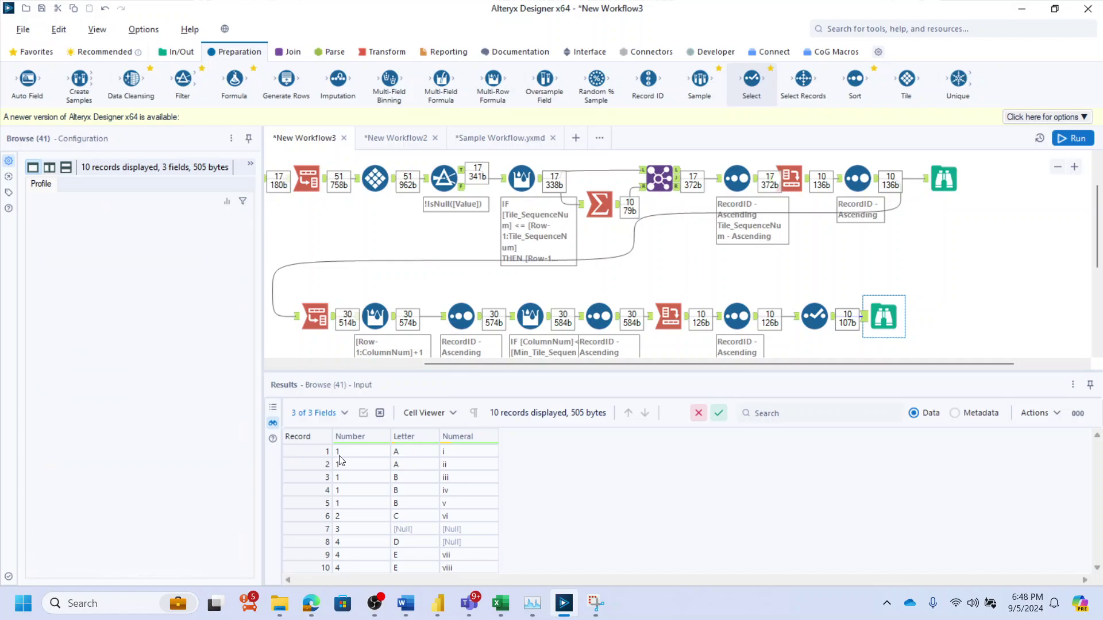
drag(346, 456, 482, 471)
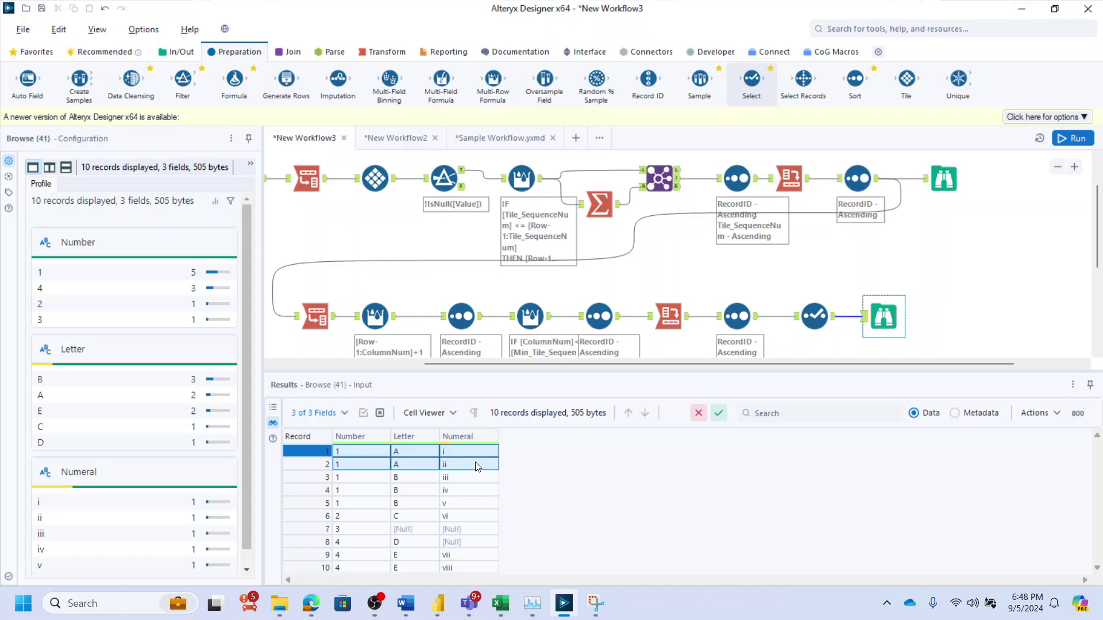
drag(360, 478, 468, 534)
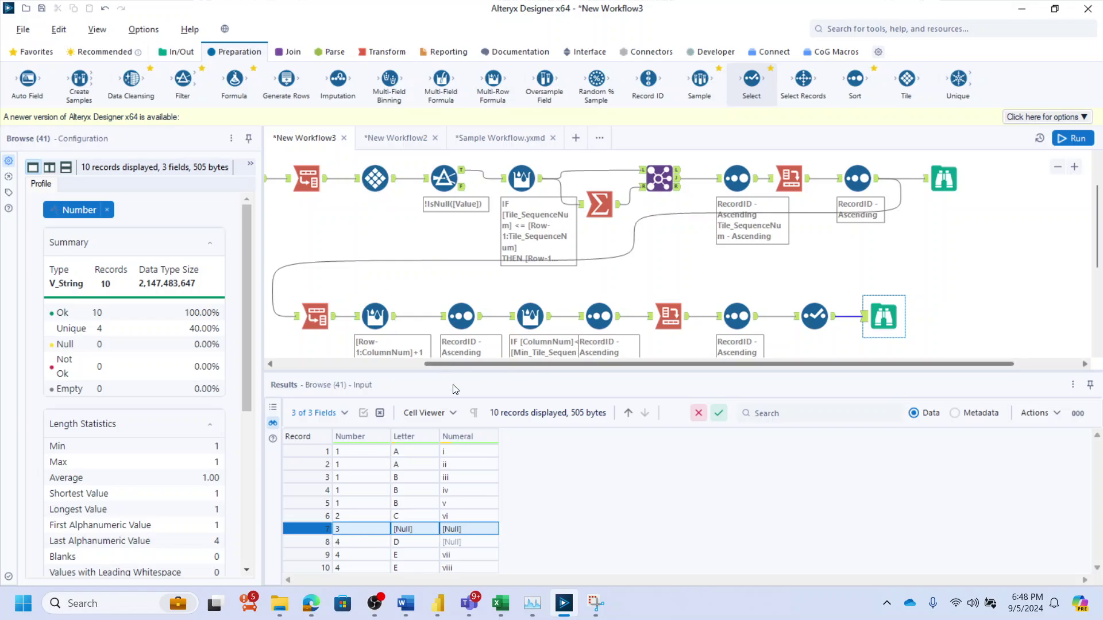
Compare the Number 3 row in the Text Input with its record in the final Browse output
scroll(398, 363, left, 3)
click(335, 178)
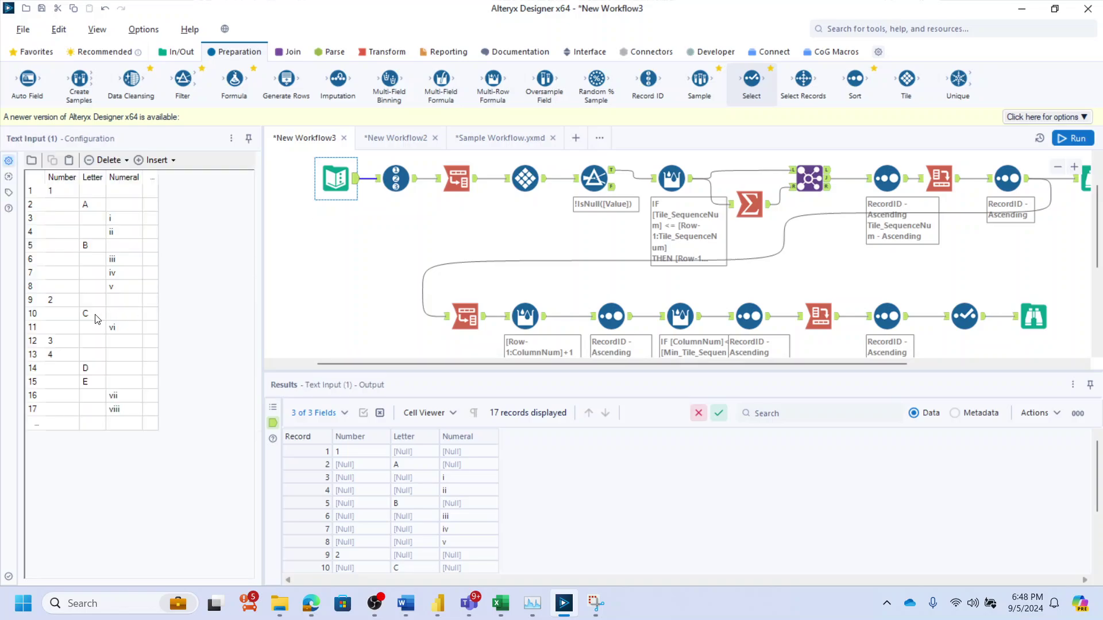
click(62, 343)
scroll(425, 361, right, 3)
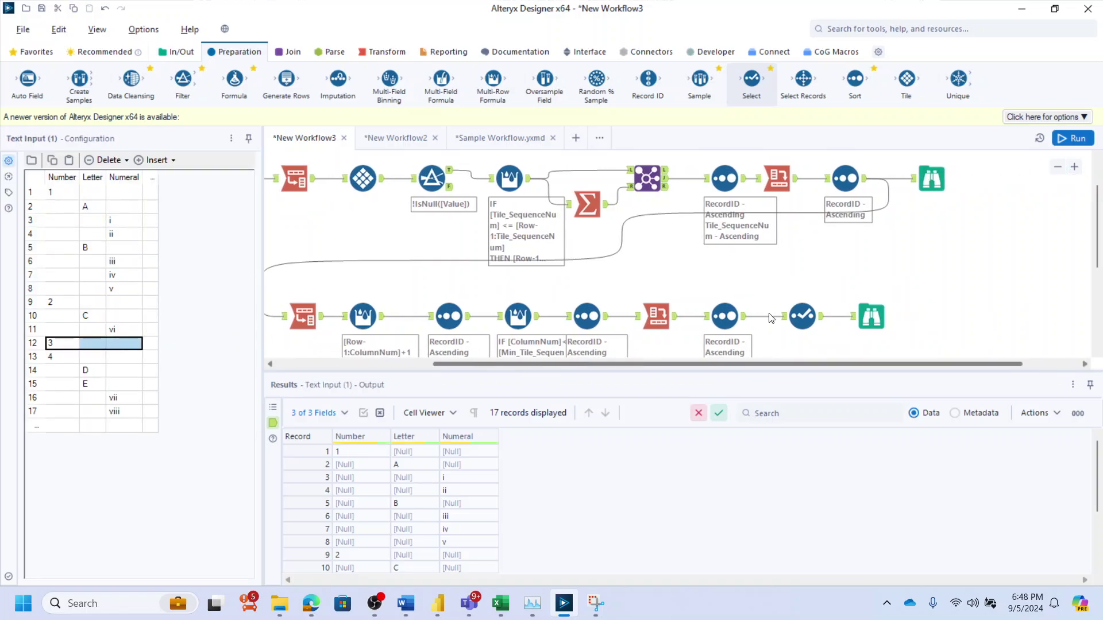
click(871, 315)
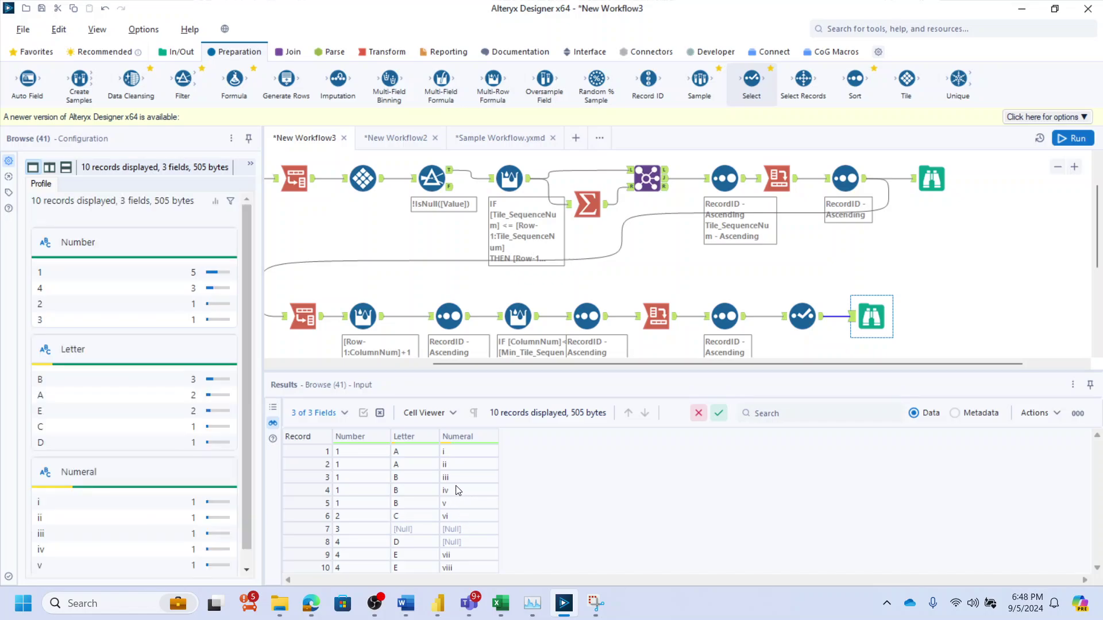
Review the tool chain from the second Transpose to the Select, comparing the nested Text Input data with the final Browse output
drag(670, 362, 581, 358)
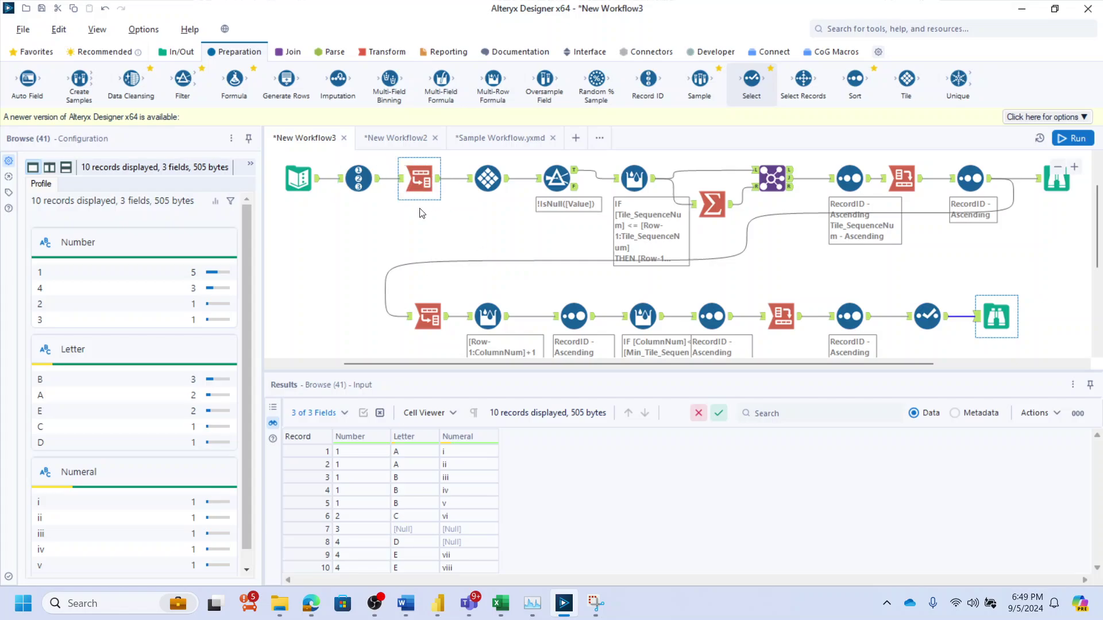
drag(363, 268, 956, 346)
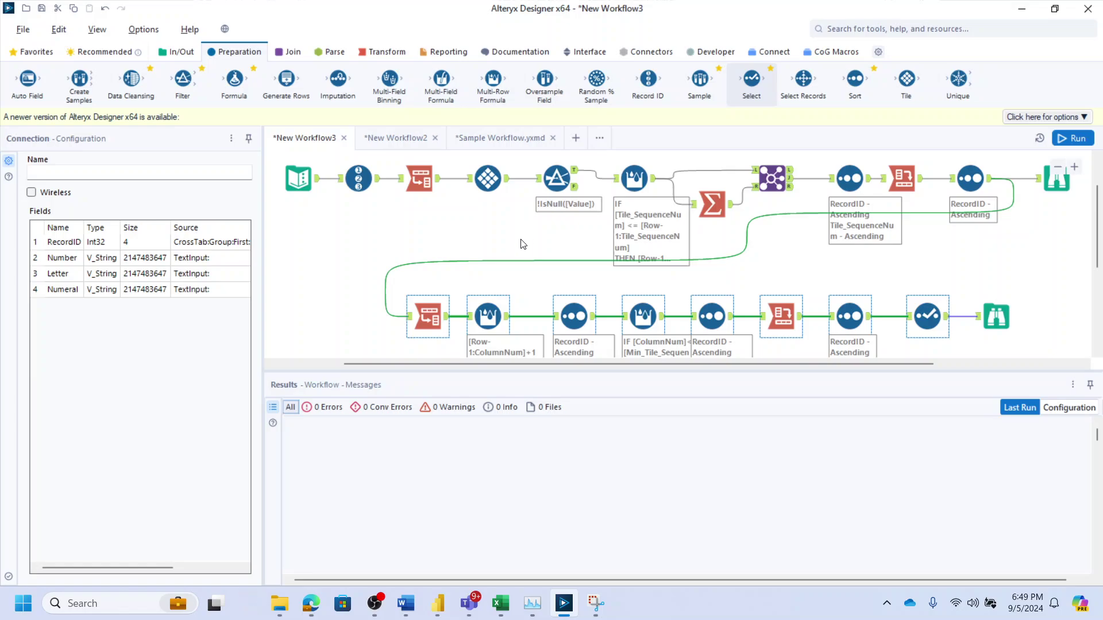
click(314, 182)
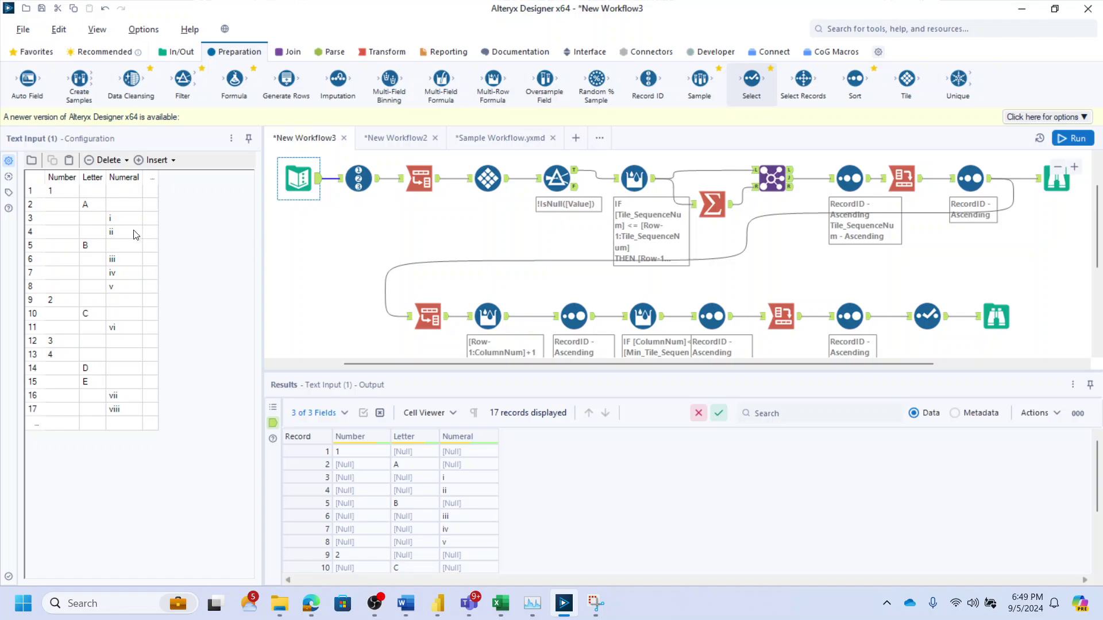
click(994, 323)
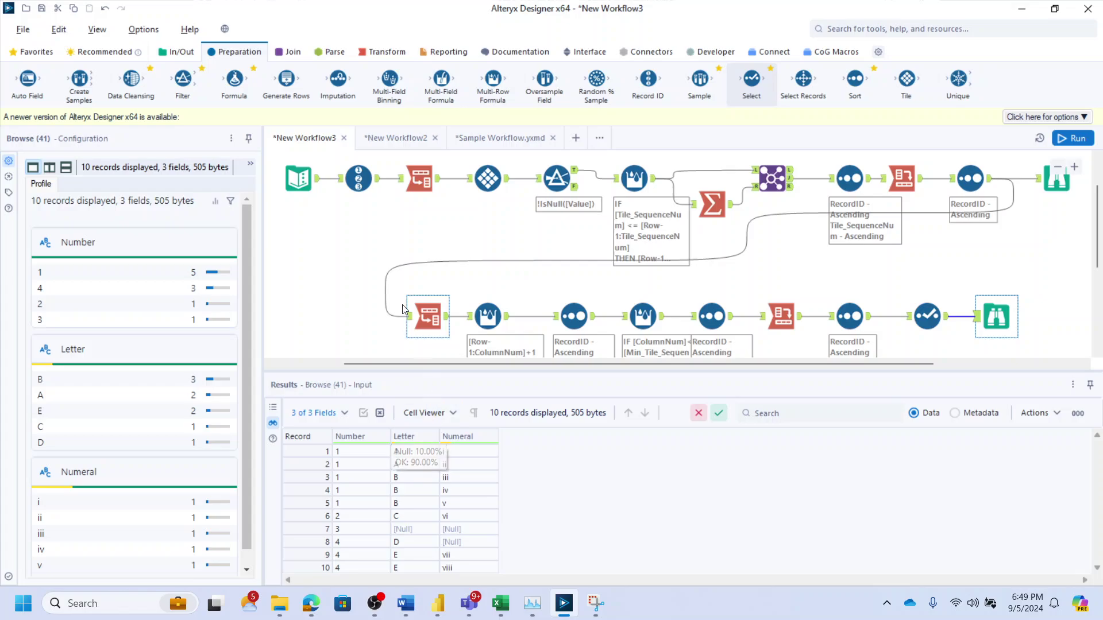
click(458, 278)
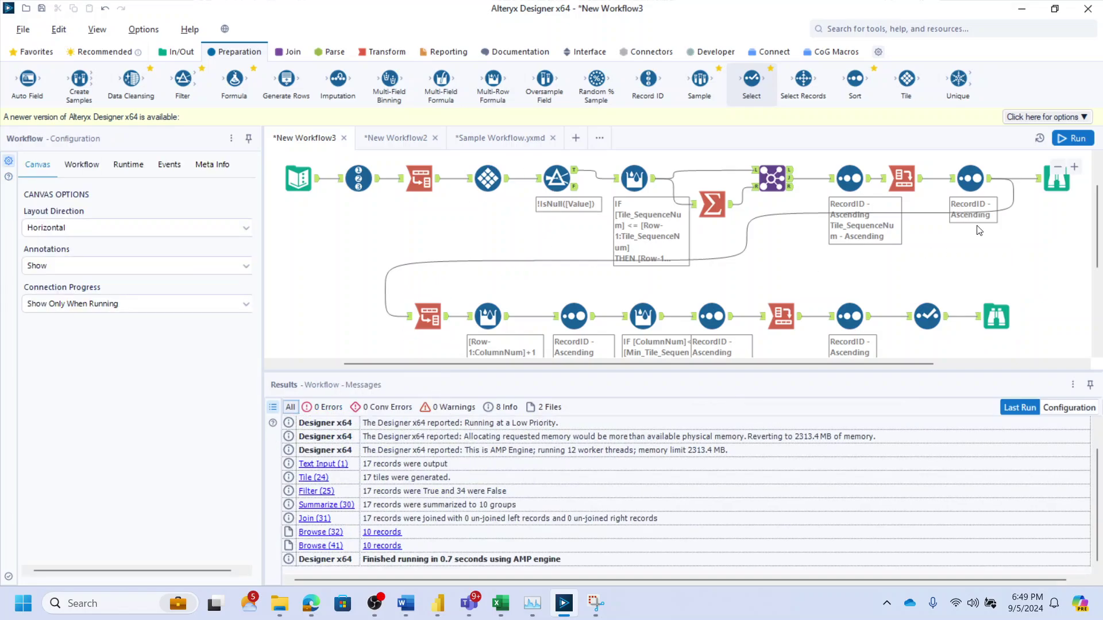
click(712, 249)
Switch to New Workflow2 and inspect the Flatten Nested Data macro's configuration and output
click(389, 143)
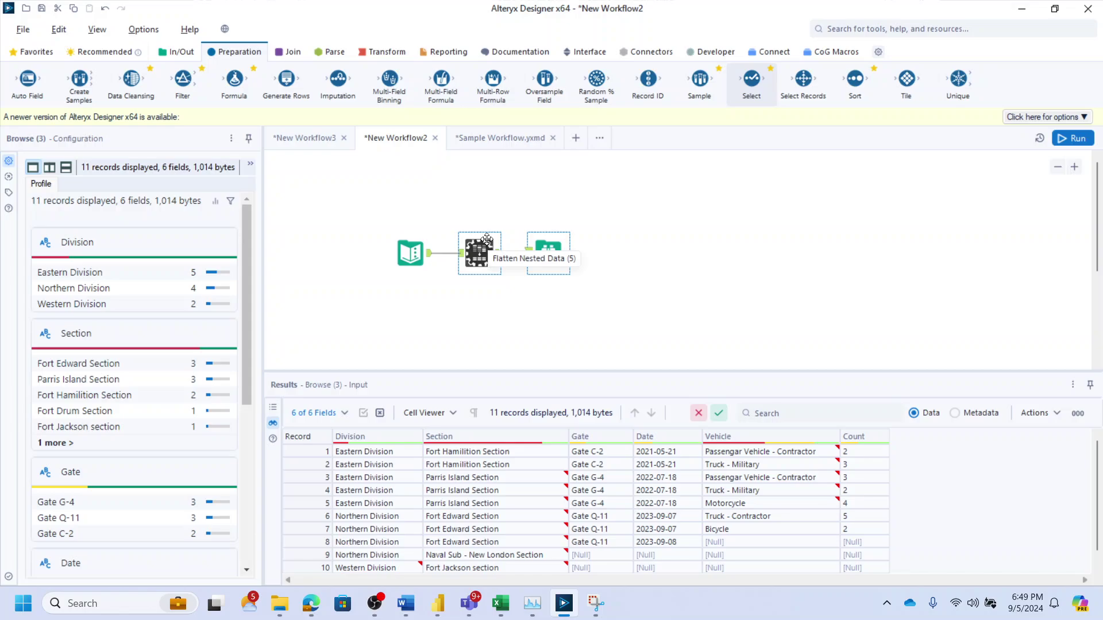
click(484, 253)
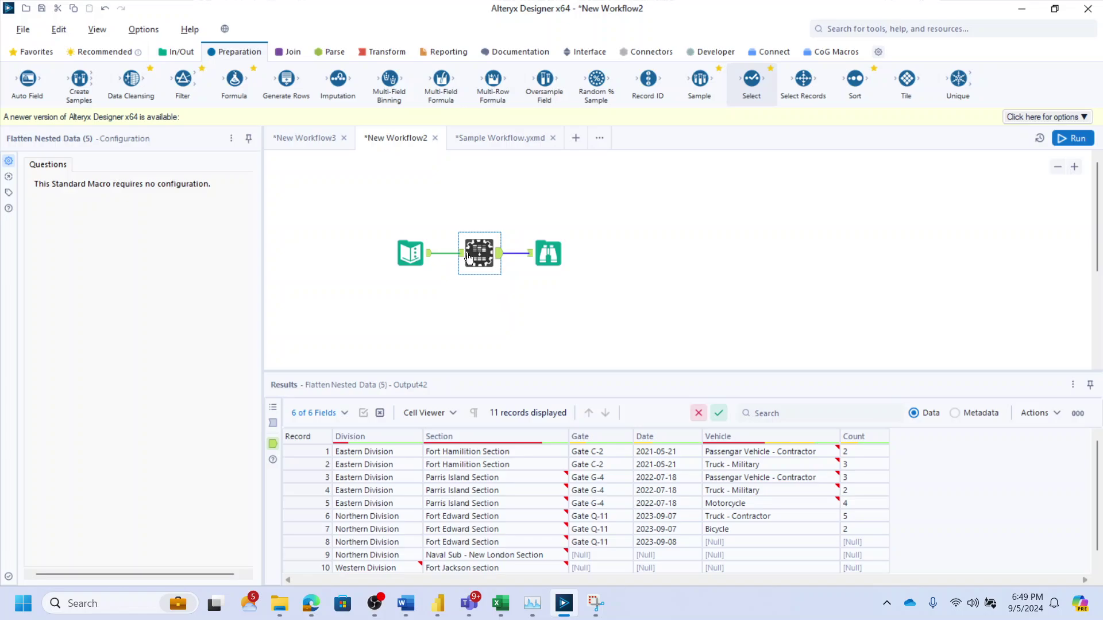
Compare the nested Division and Section data in the Text Input with the Flatten Nested Data macro's output
click(409, 254)
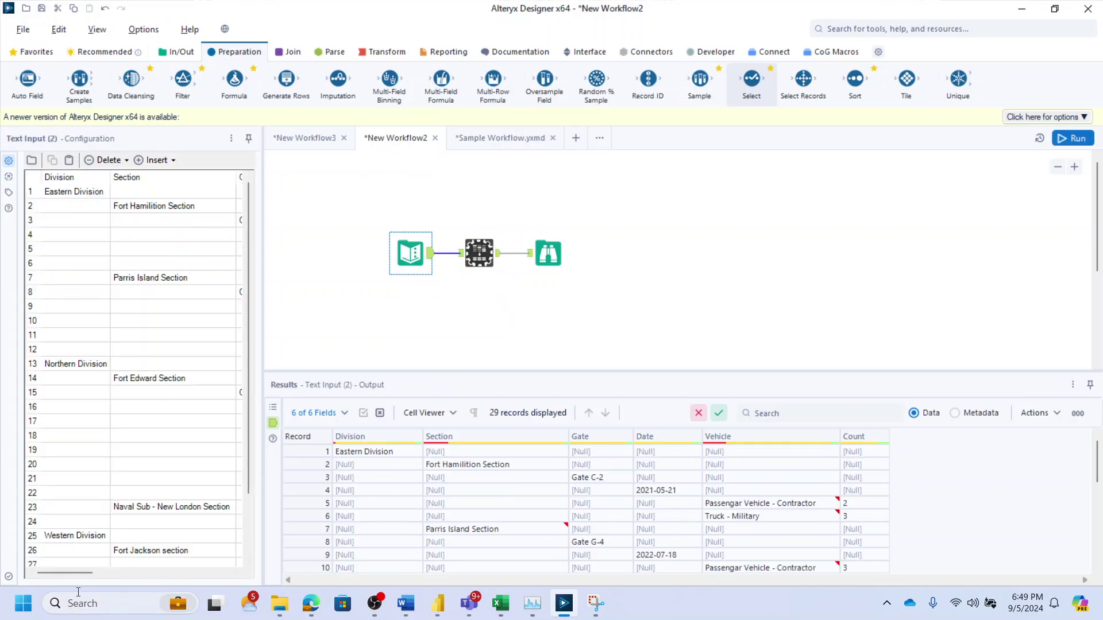
mouse_move(71, 573)
mouse_down()
mouse_move(178, 563)
mouse_move(77, 558)
mouse_up()
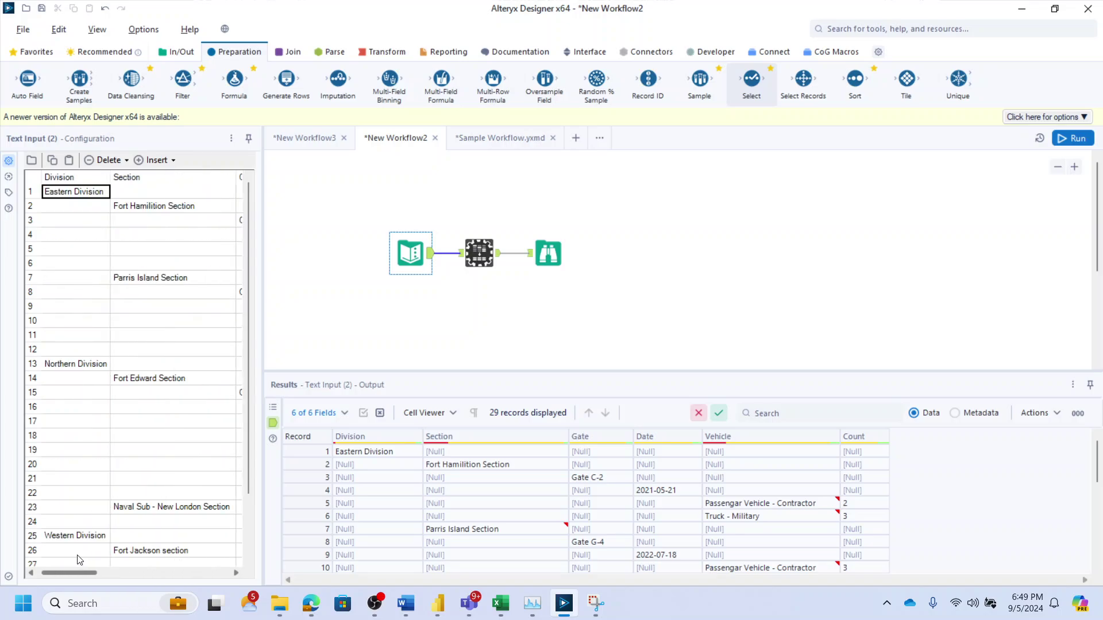
click(480, 252)
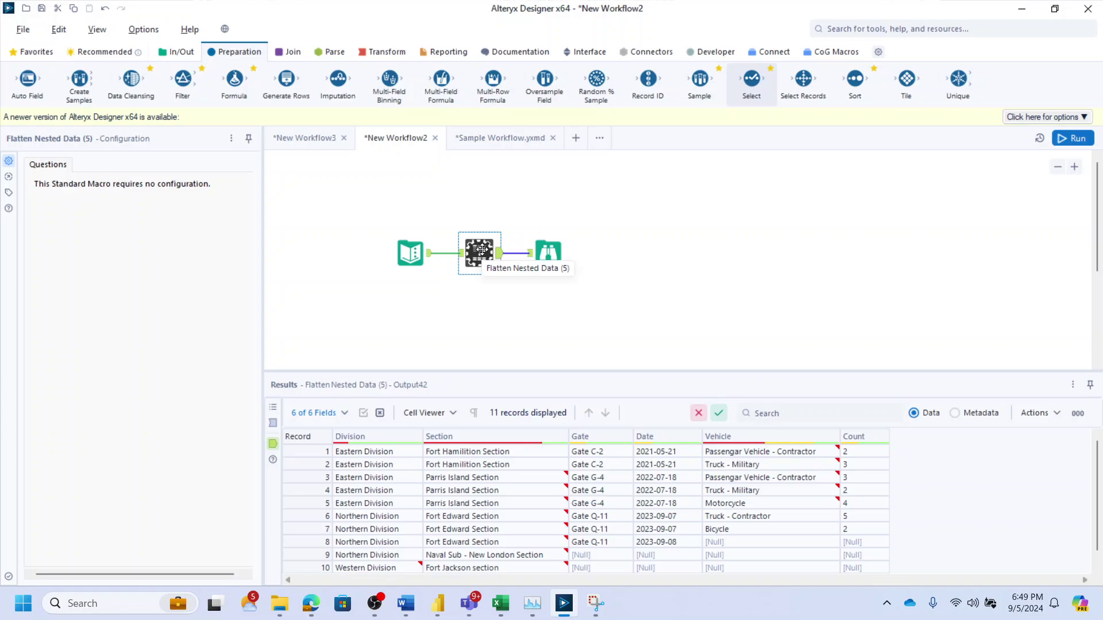
Examine the flattened Division, Section, Gate, Date, Vehicle and Count records in the Browse after the macro, through the last record
ctrl+click(548, 260)
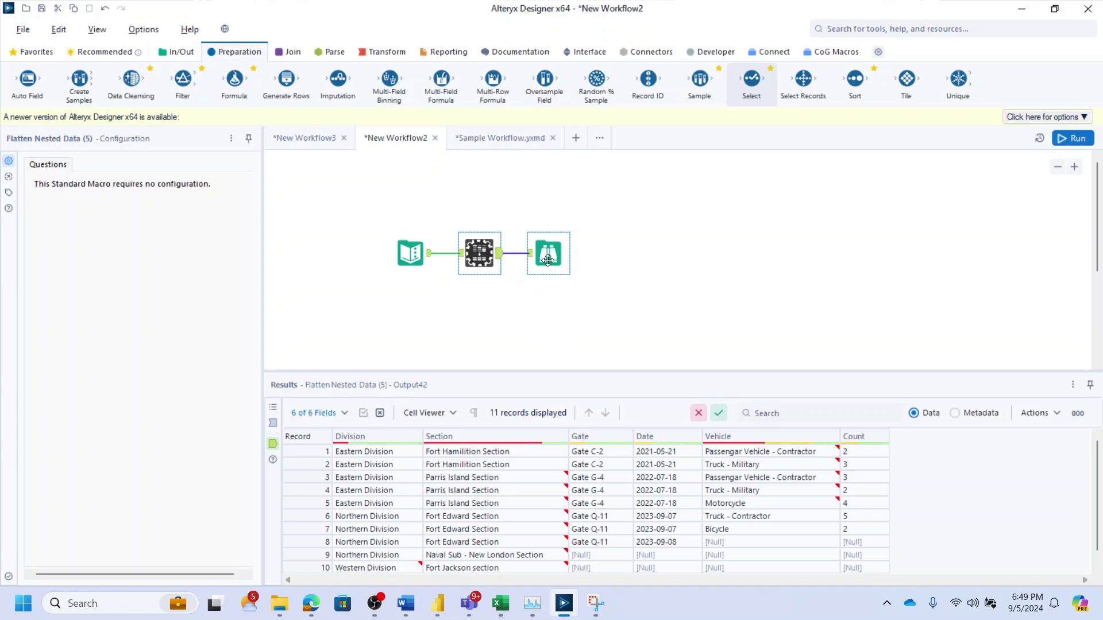
click(548, 260)
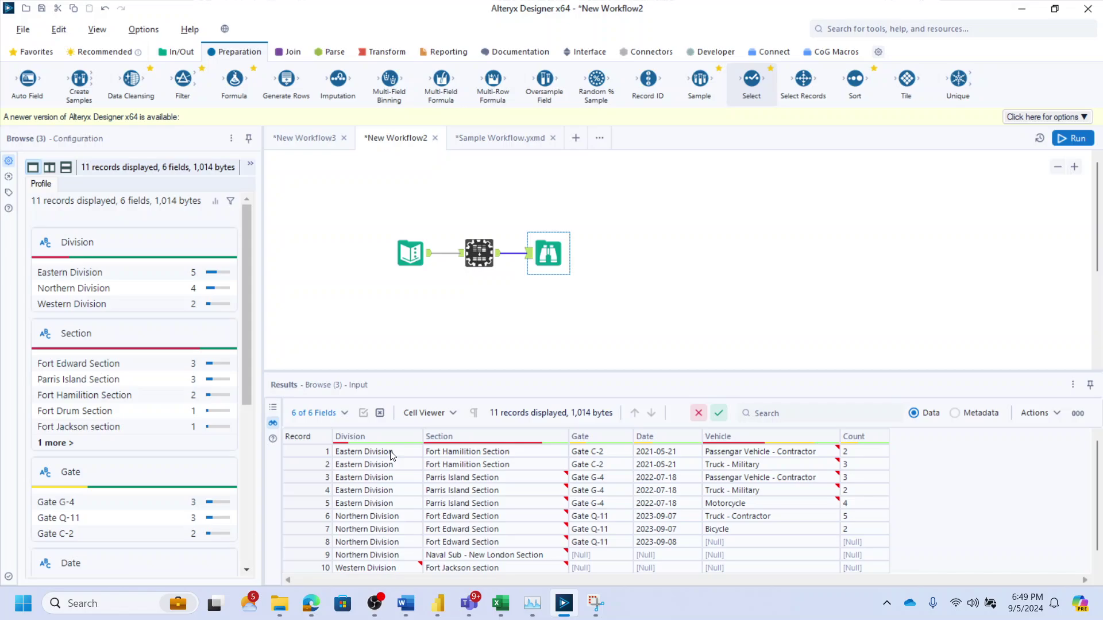
drag(393, 455, 757, 515)
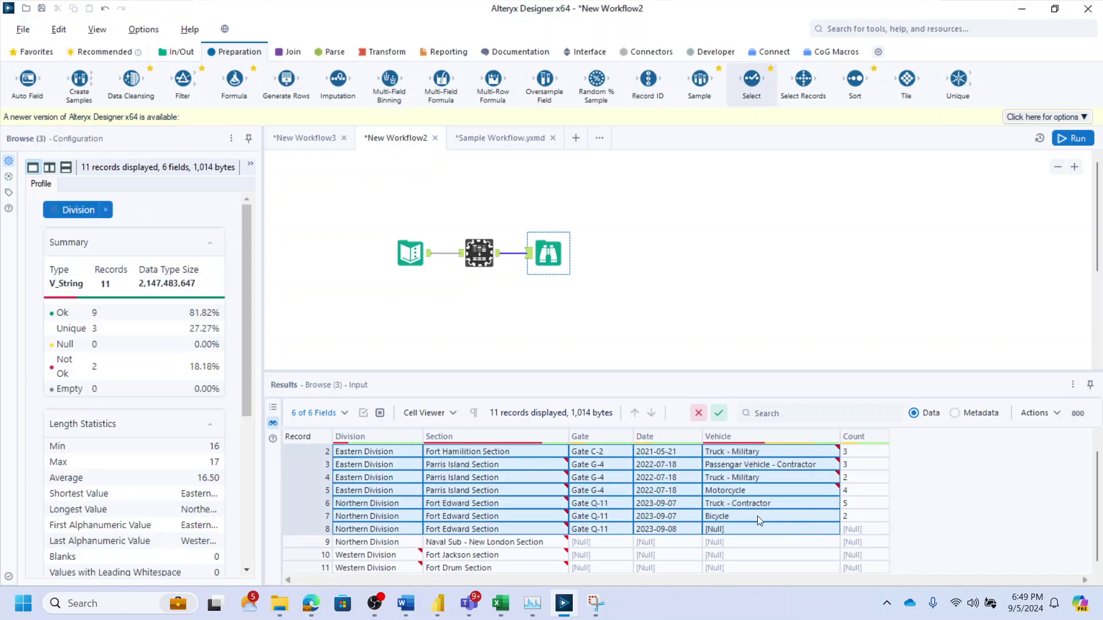
click(792, 555)
drag(850, 567, 387, 466)
click(570, 326)
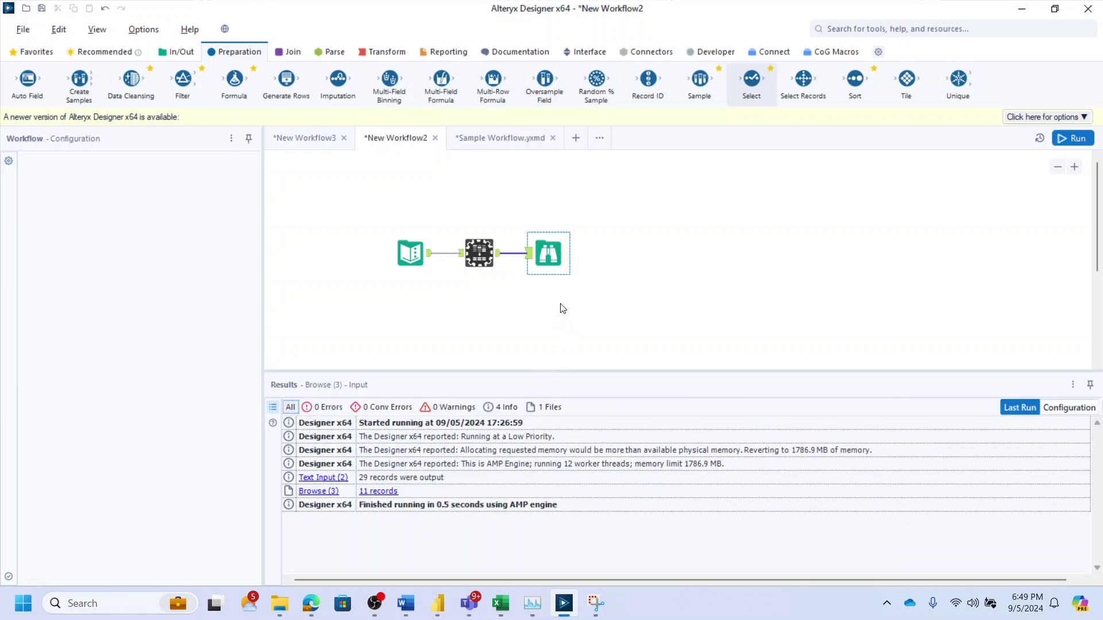